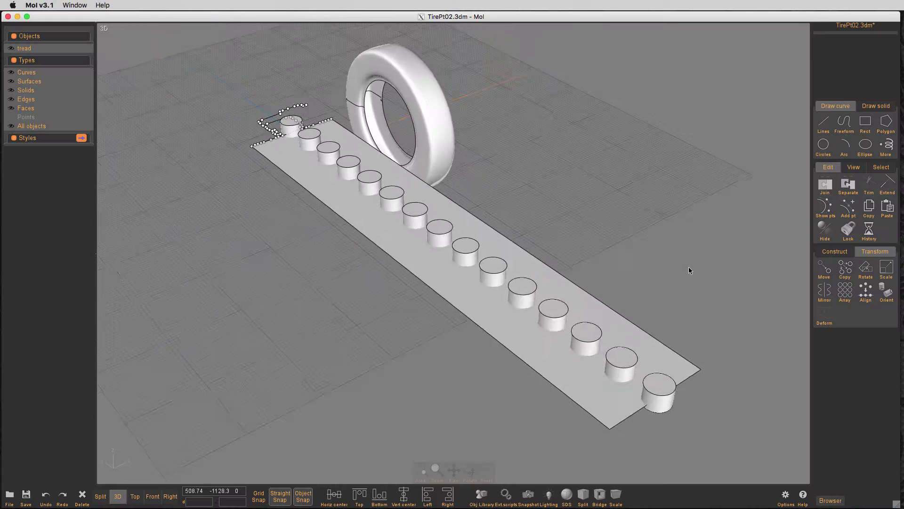
Step: Delete all the curves and the row of cylindrical tread solids, leaving the flat strip and the tire
click(26, 72)
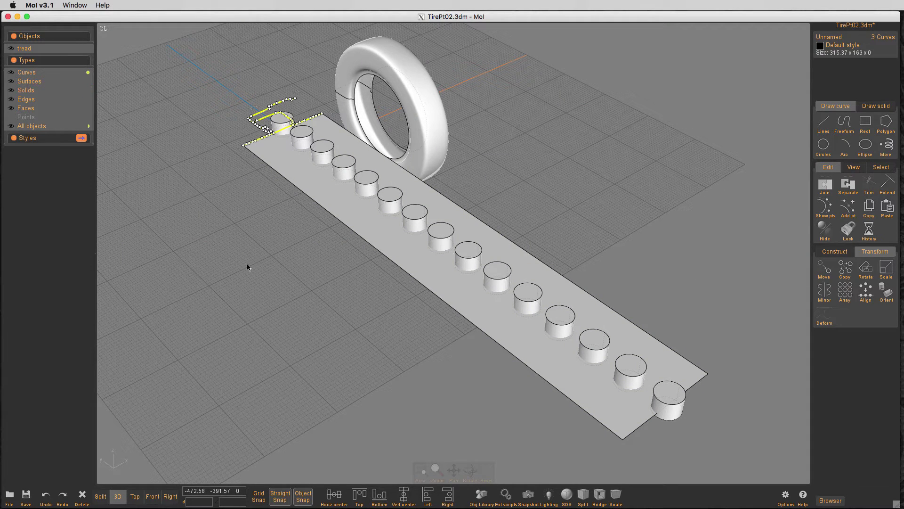
key(Delete)
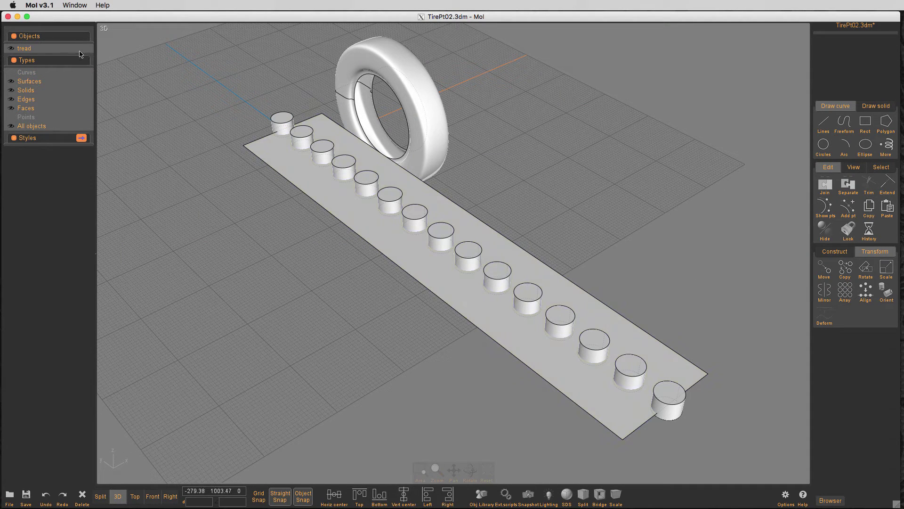
click(26, 90)
key(Delete)
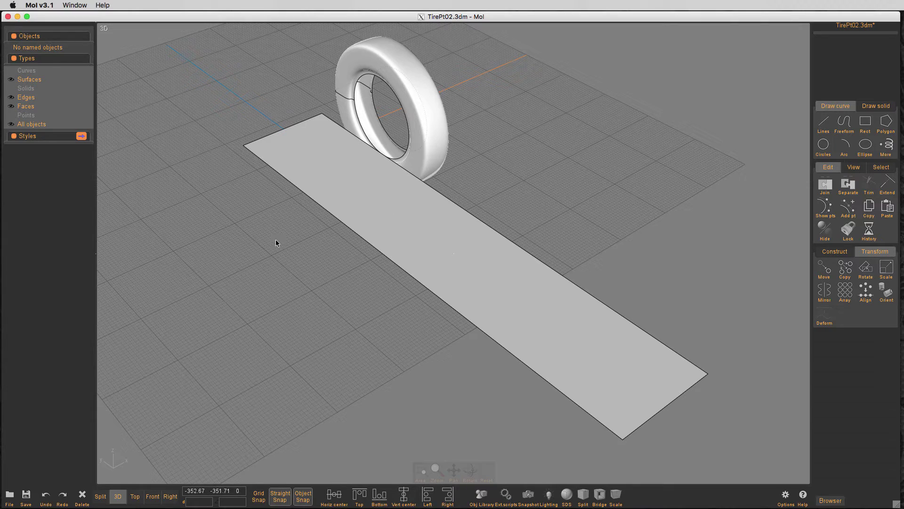
Step: Switch to Illustrator, copy the fourth tire track in the upper row, and paste it into the MoI scene
key(super+Tab)
key(super+Tab)
key(super+Tab)
key(super+Tab)
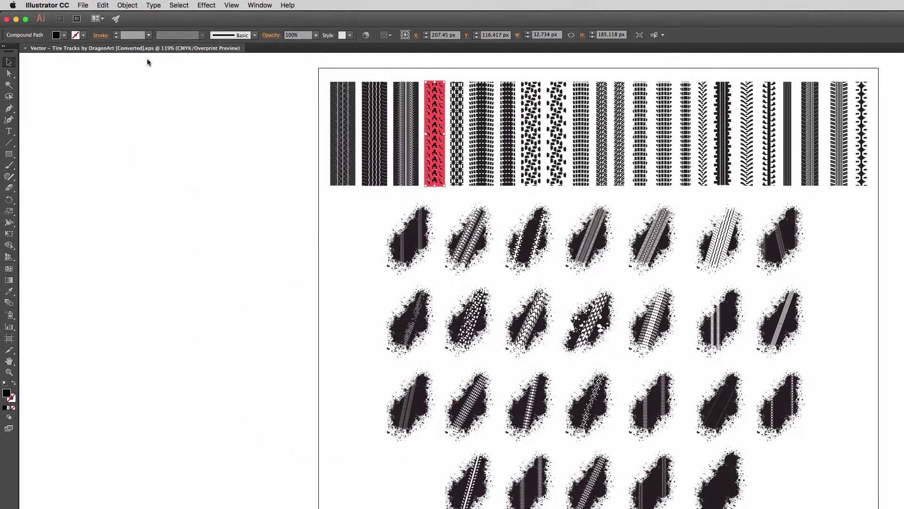
click(252, 124)
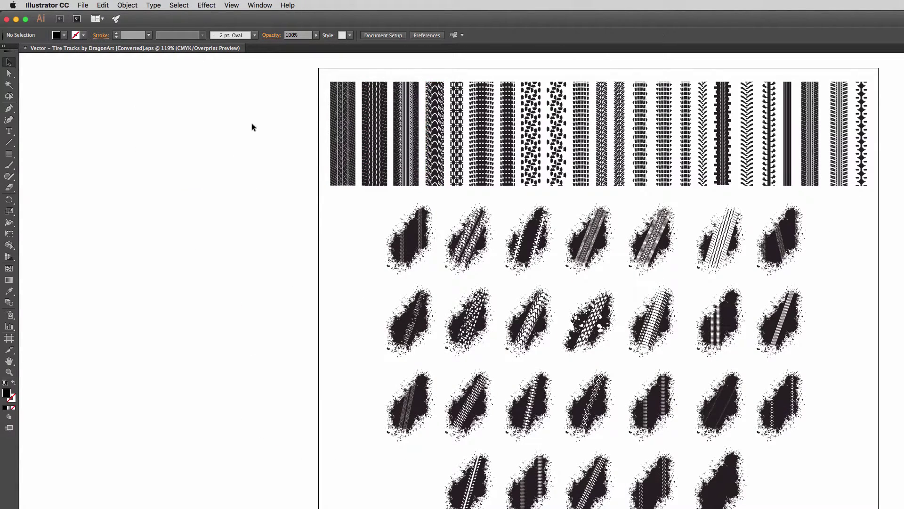
click(435, 104)
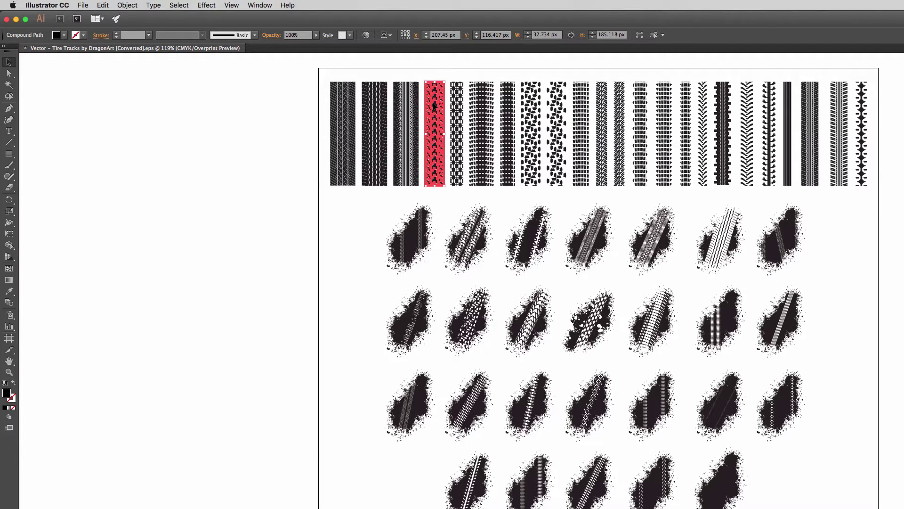
click(102, 5)
click(121, 53)
key(super+Tab)
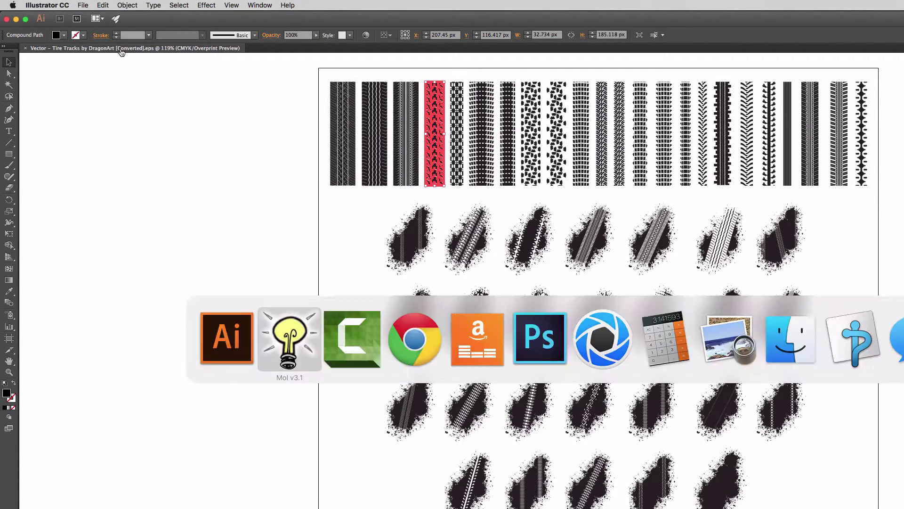
key(super+v)
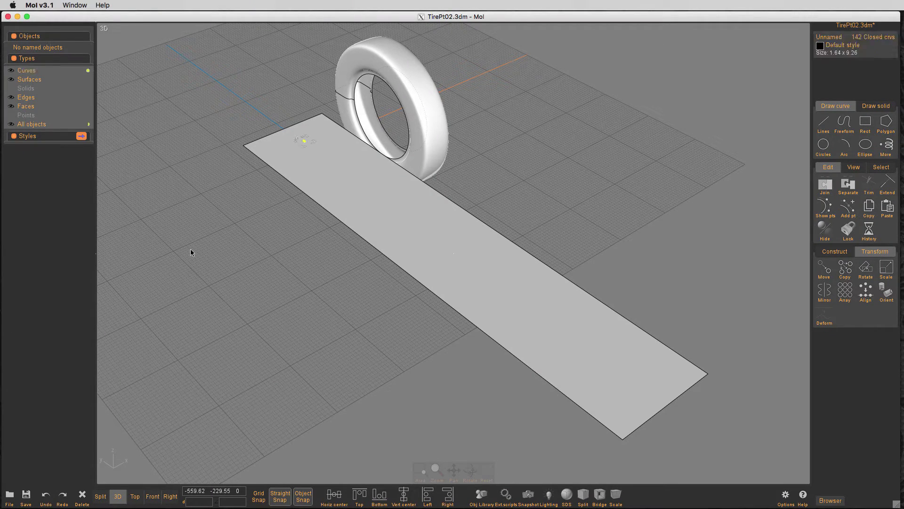
Step: Scale the pasted track curves up to about 124.37 x 703.35 and name them treads
mouse_move(305, 147)
mouse_down()
mouse_move(303, 169)
mouse_move(302, 159)
mouse_up()
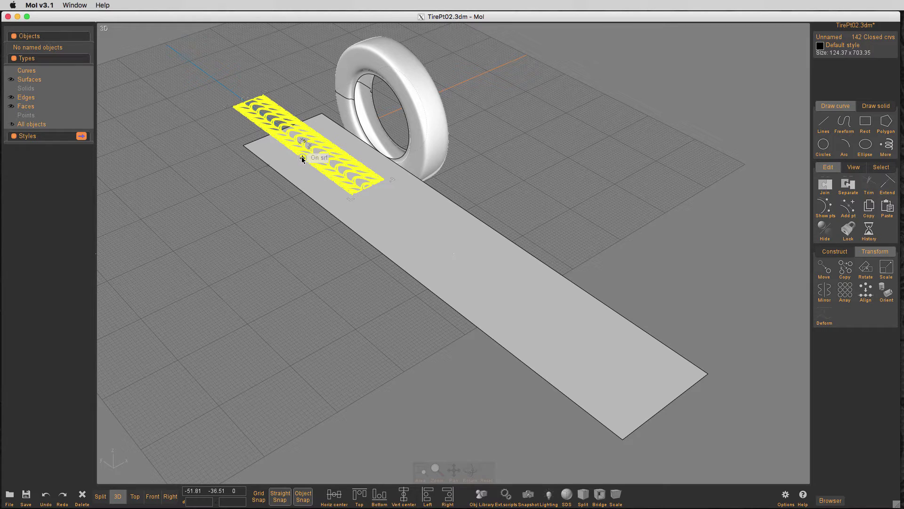
click(303, 159)
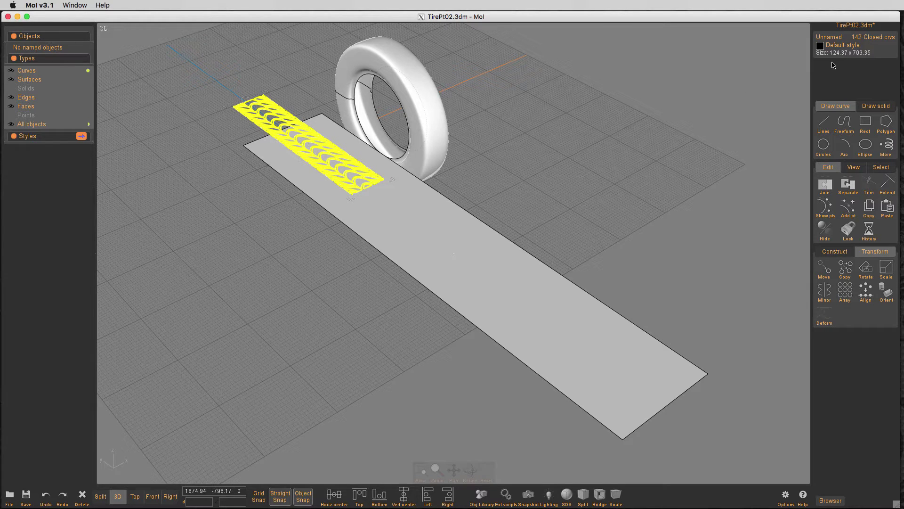
click(832, 38)
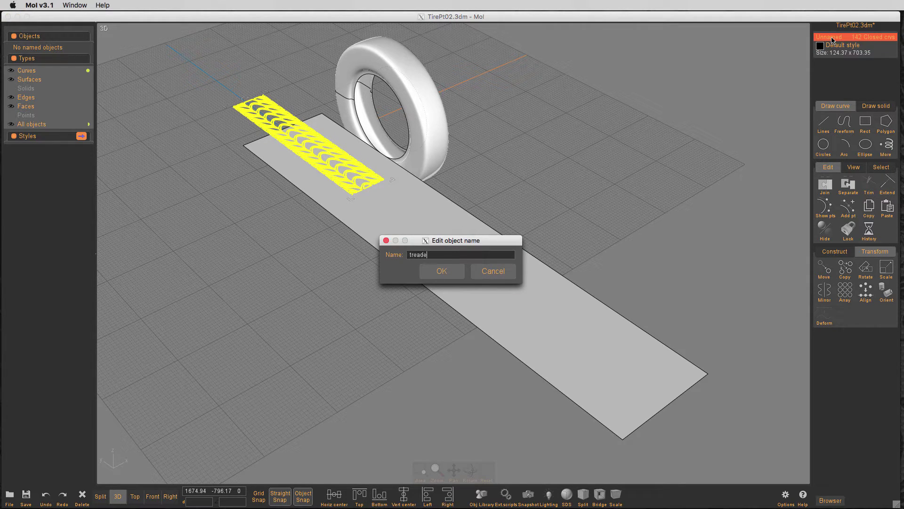
key(Return)
click(586, 259)
Step: Show the control points of the flat strip and the tire surface
click(514, 256)
click(440, 117)
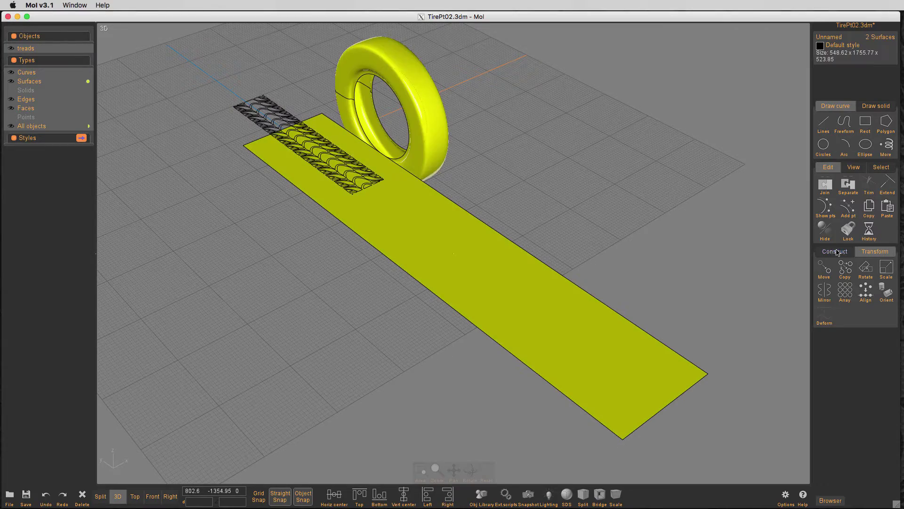
click(825, 207)
scroll(536, 119, up, 5)
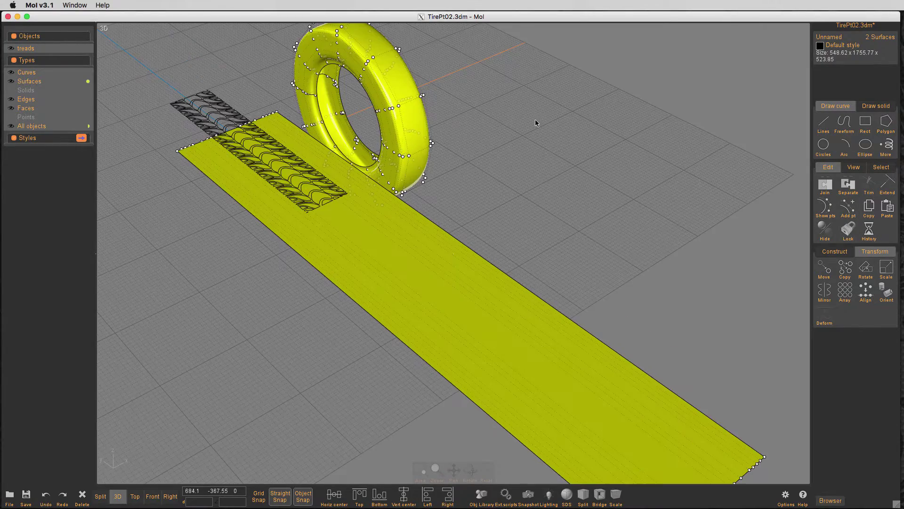
middle_drag(537, 121, 690, 296)
scroll(562, 175, up, 4)
middle_drag(563, 175, 678, 143)
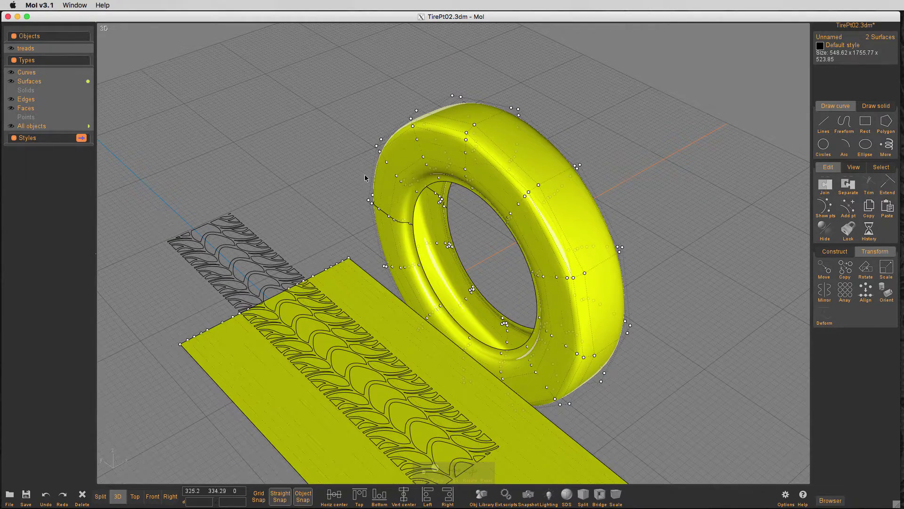
scroll(343, 178, down, 1)
click(337, 150)
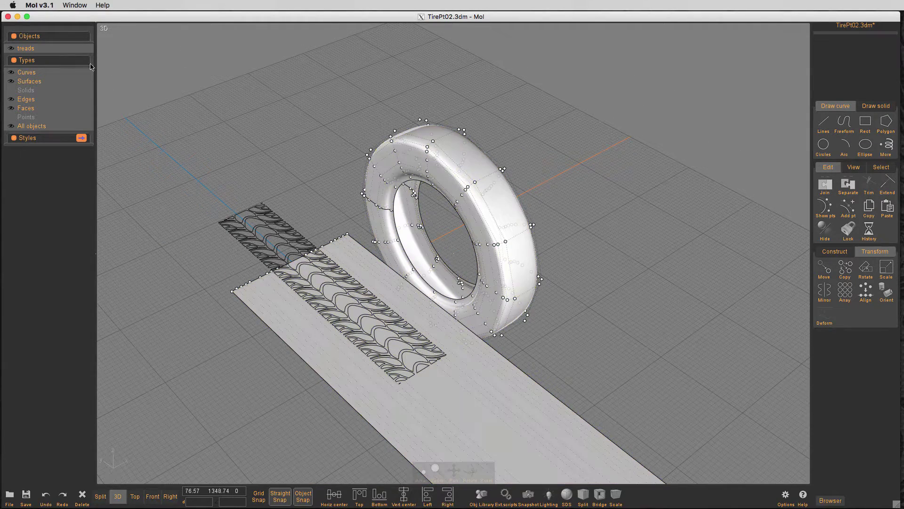
Step: Narrow the treads curves to about 100.63 wide, keeping their length
click(86, 49)
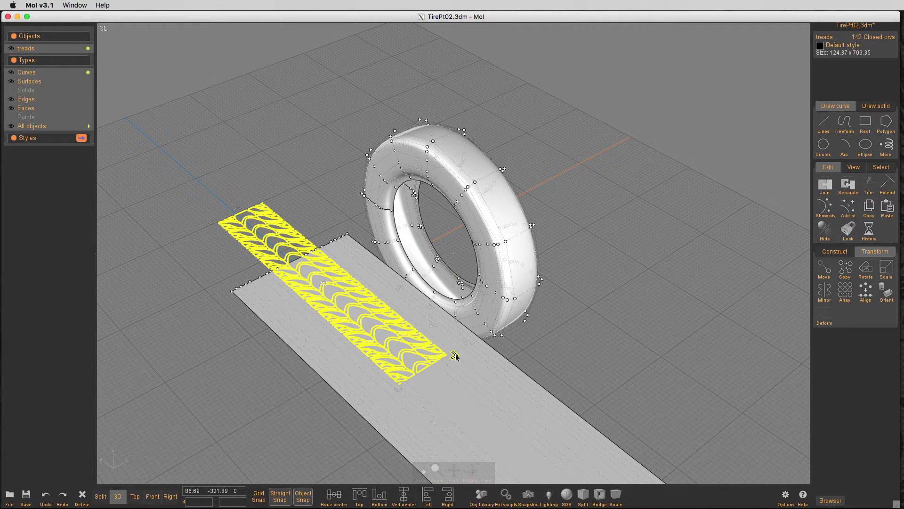
scroll(455, 357, up, 1)
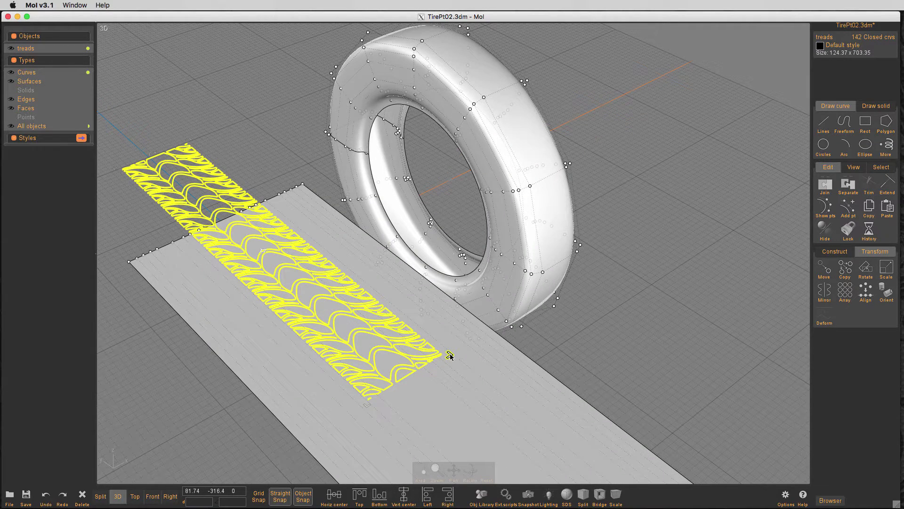
mouse_move(453, 358)
mouse_down()
mouse_move(465, 359)
mouse_move(437, 361)
mouse_up()
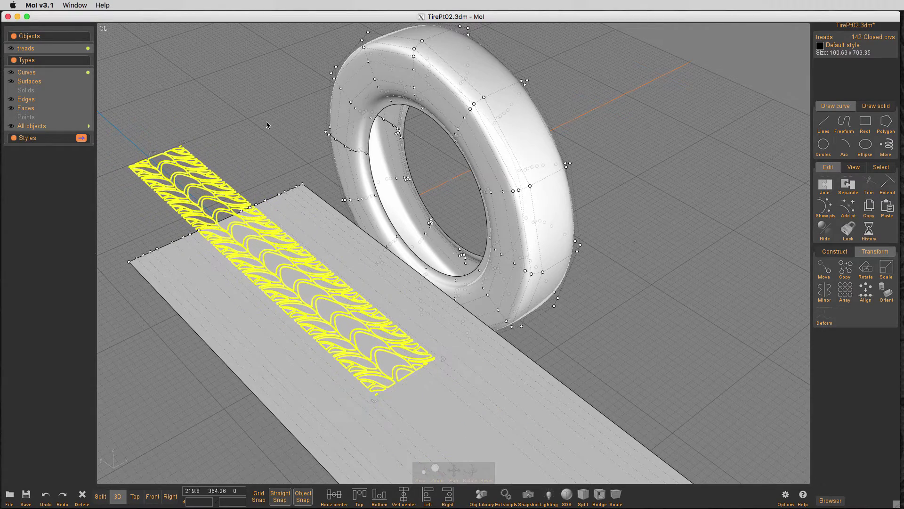
Step: Measure the tread pattern's width in the Top view between the outer corners of its upper end
key(space)
key(space)
right_drag(374, 86, 168, 181)
scroll(168, 181, up, 4)
scroll(168, 181, down, 2)
key(m)
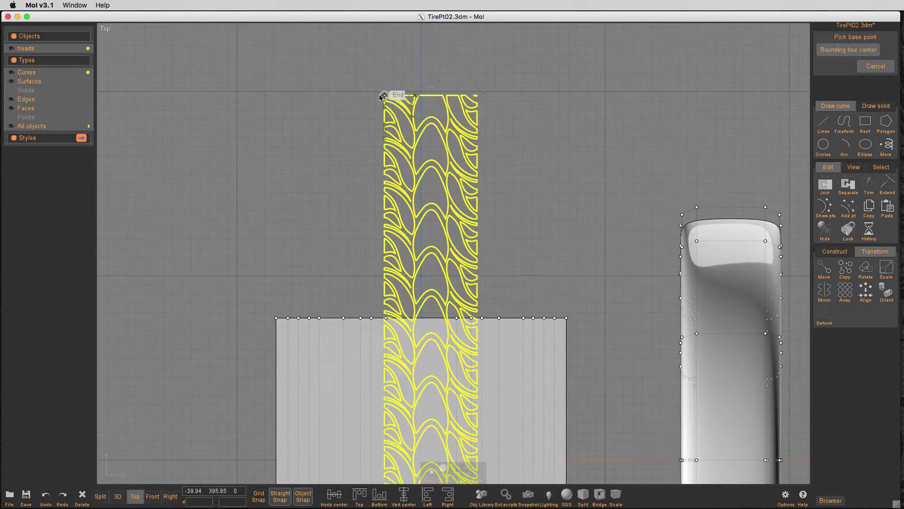
click(383, 95)
key(Escape)
scroll(377, 77, up, 2)
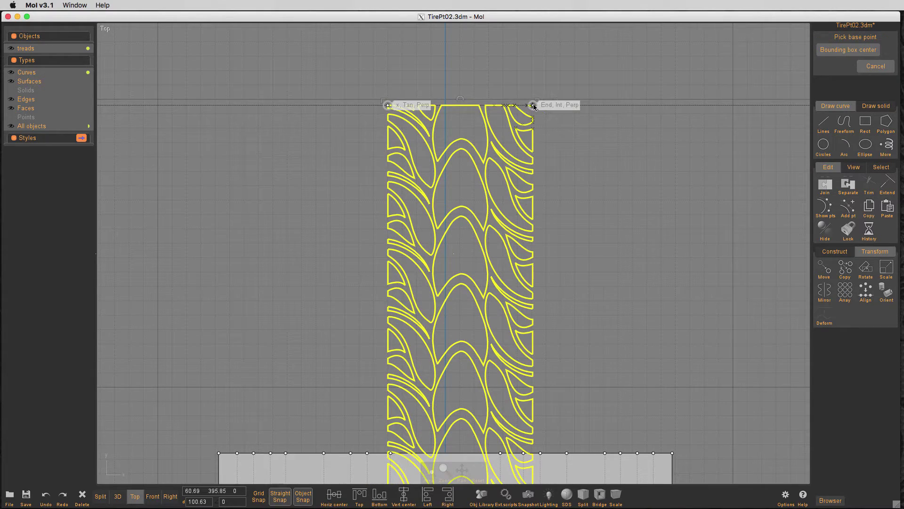
scroll(300, 86, down, 3)
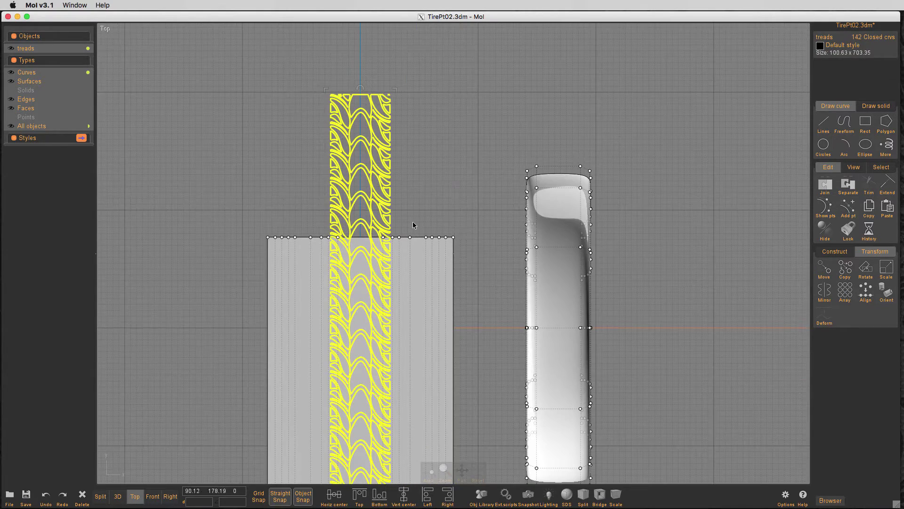
Step: Scale the treads curves in the Top view to about 142.38 wide and 706.1 long
scroll(386, 249, up, 1)
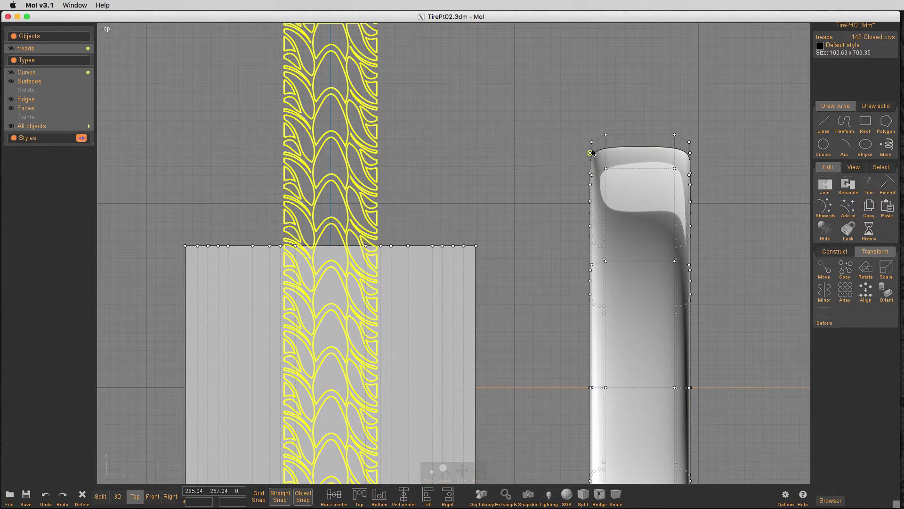
right_drag(412, 209, 420, 285)
mouse_move(392, 93)
mouse_down()
mouse_move(403, 86)
mouse_move(395, 93)
mouse_move(405, 95)
mouse_up()
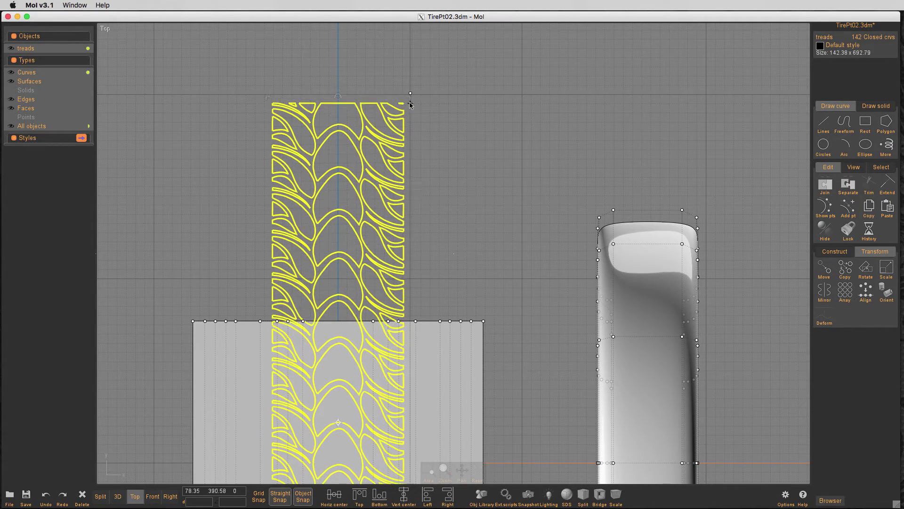
click(409, 95)
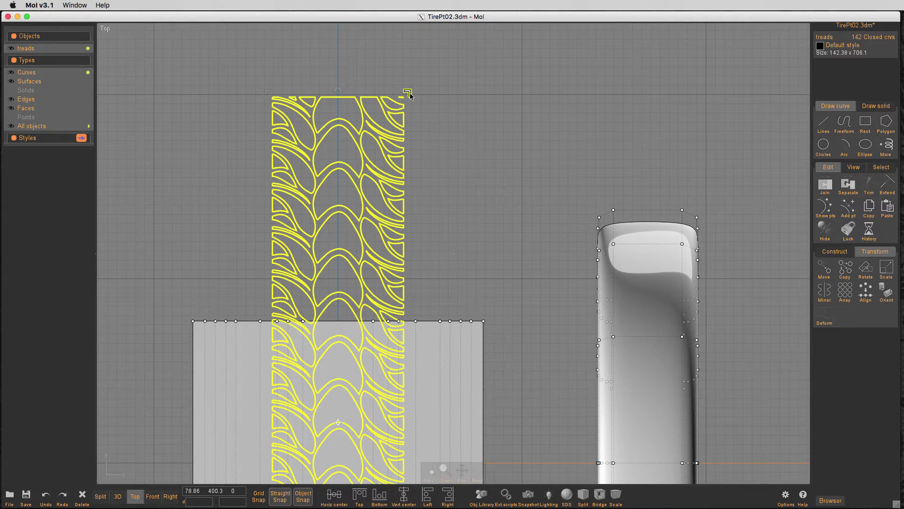
Step: Isolate the treads curves so the flat strip and tire are hidden, and clear the selection
scroll(469, 125, down, 2)
scroll(468, 123, up, 1)
key(i)
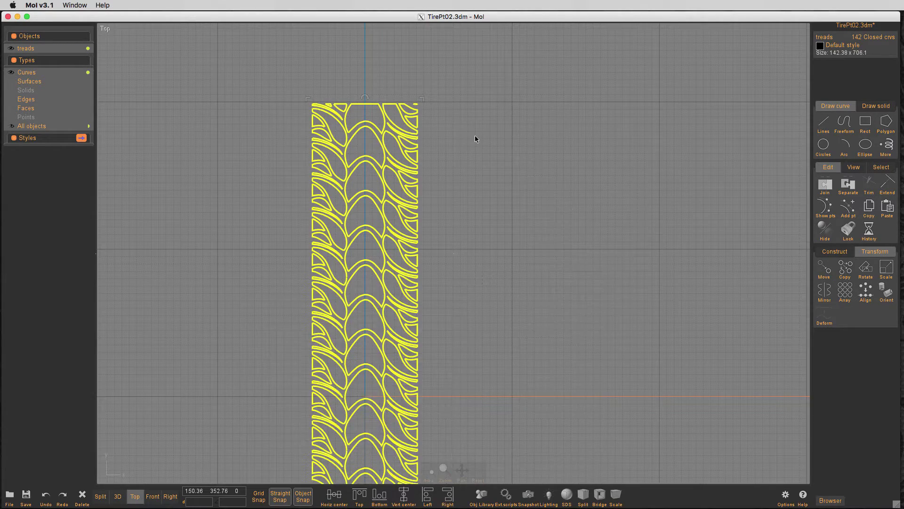
click(475, 136)
Step: Reduce the pattern to one repeating unit by copying its nine closed curves, deleting all tread curves and pasting the nine back
scroll(387, 81, up, 6)
middle_drag(388, 82, 191, 235)
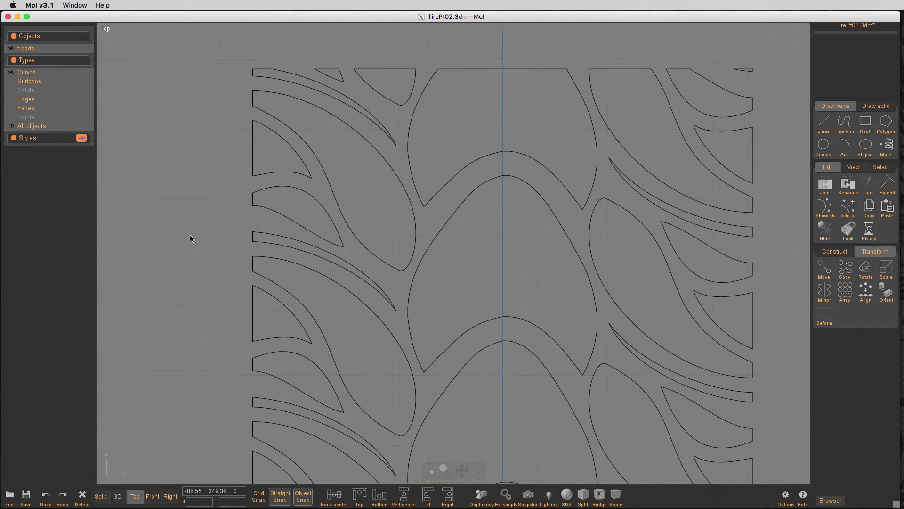
right_drag(190, 238, 188, 235)
click(468, 197)
click(411, 197)
click(592, 245)
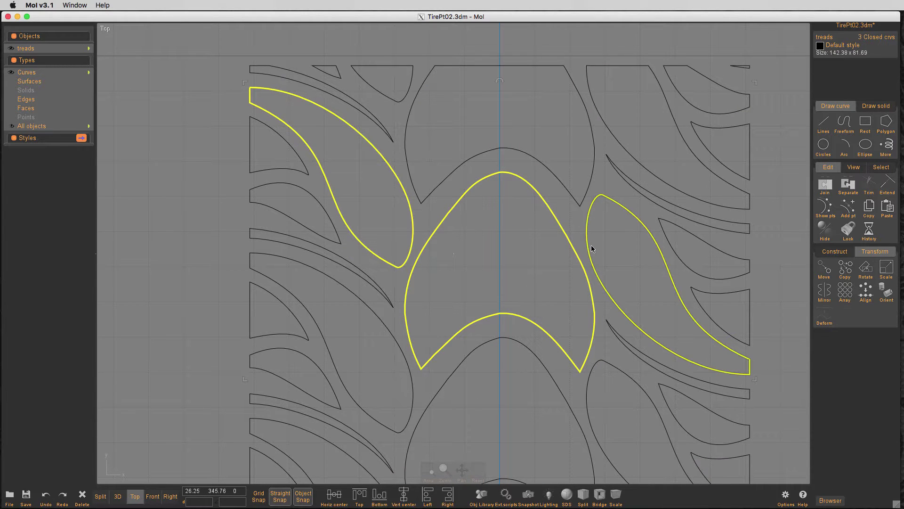
click(356, 266)
click(321, 236)
click(298, 172)
click(678, 257)
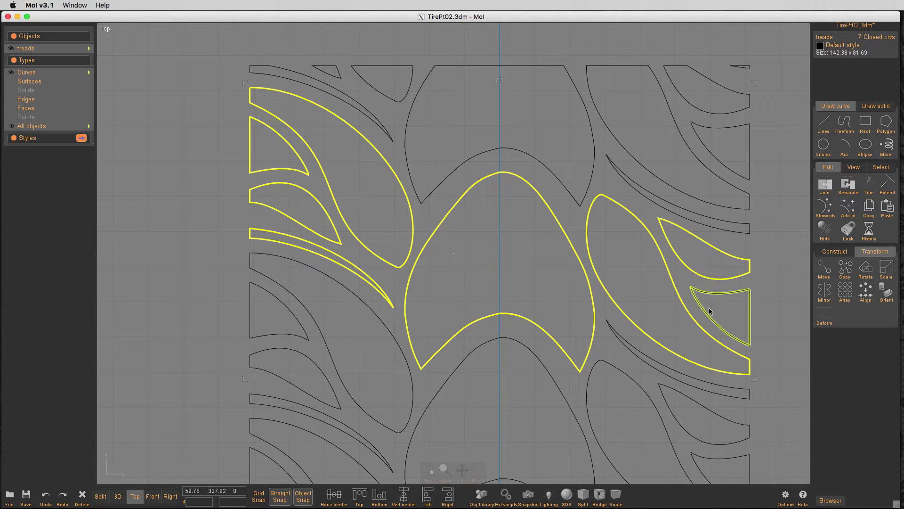
click(711, 312)
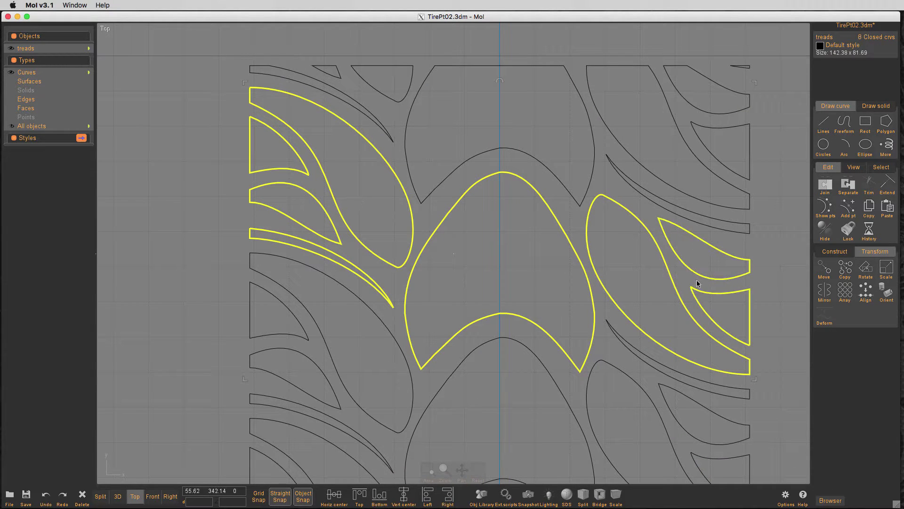
click(685, 211)
key(super+c)
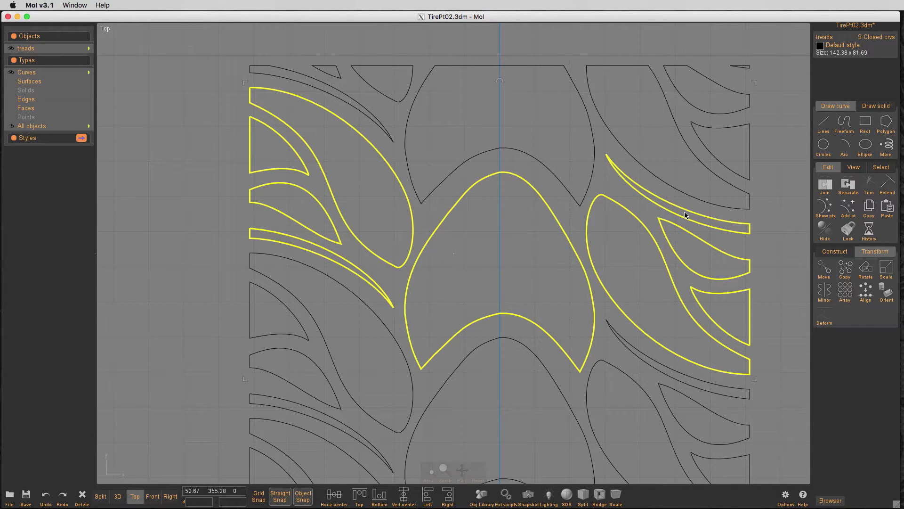
key(super+a)
key(Delete)
key(super+v)
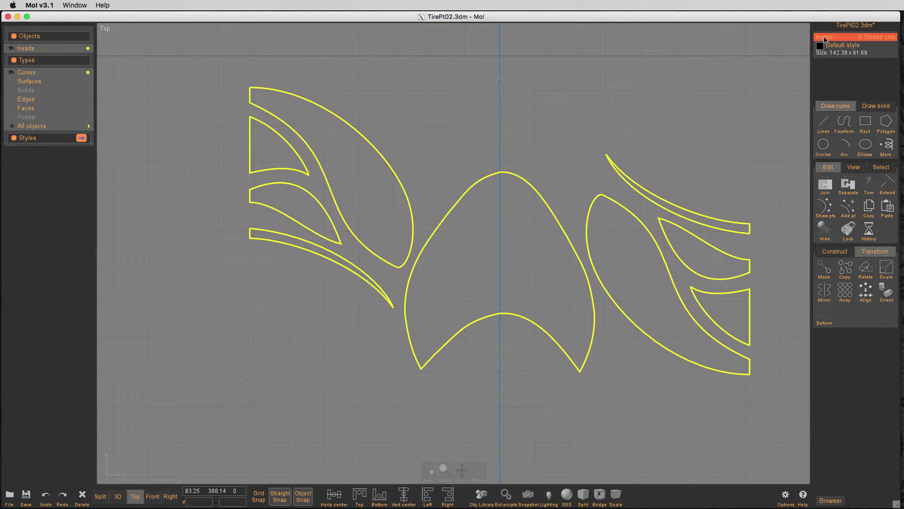
Step: Switch to the split view and bring back the hidden strip and tire
key(space)
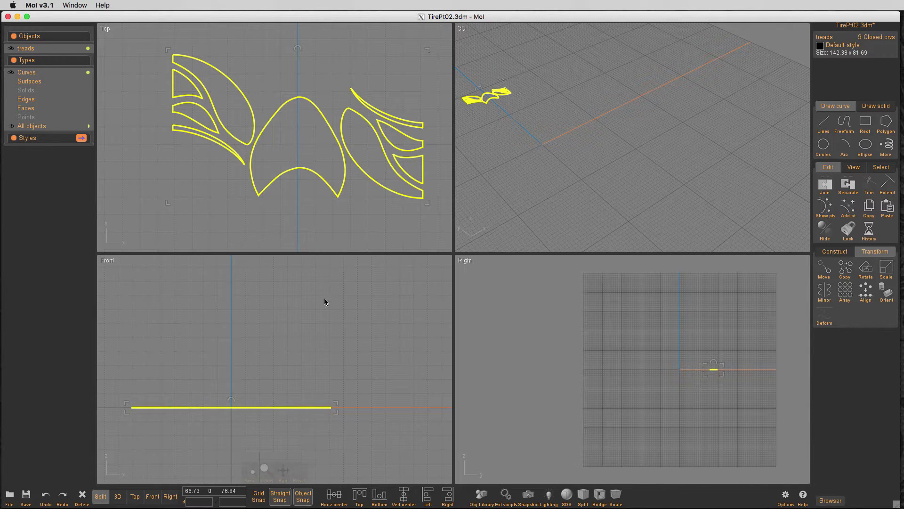
middle_drag(324, 298, 380, 293)
scroll(380, 293, up, 3)
key(i)
scroll(320, 301, down, 2)
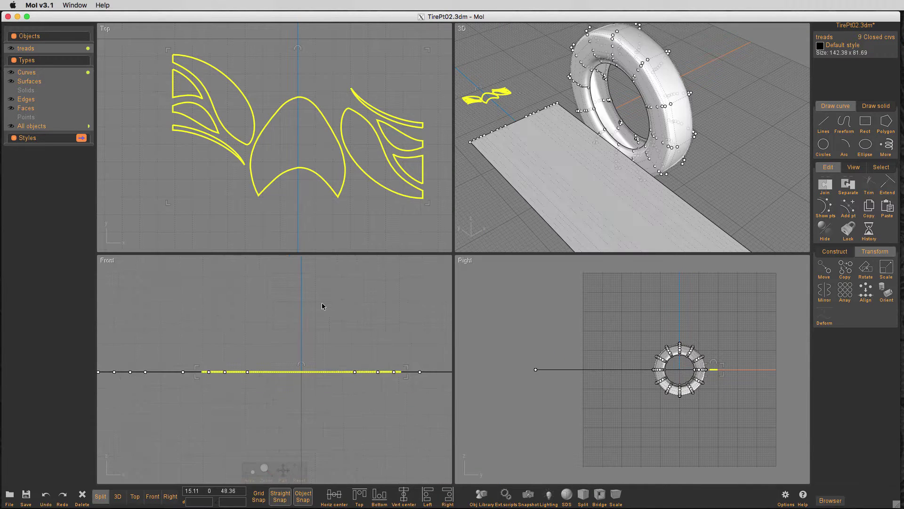
Step: Extrude the nine closed tread curves upward to a thickness of about 4.42 and clear the selection
key(z)
scroll(321, 302, down, 3)
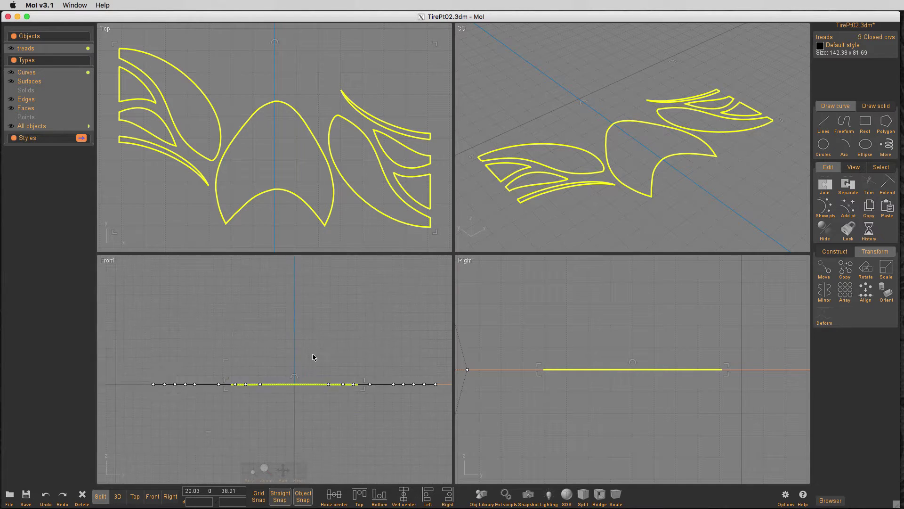
key(Tab)
key(e)
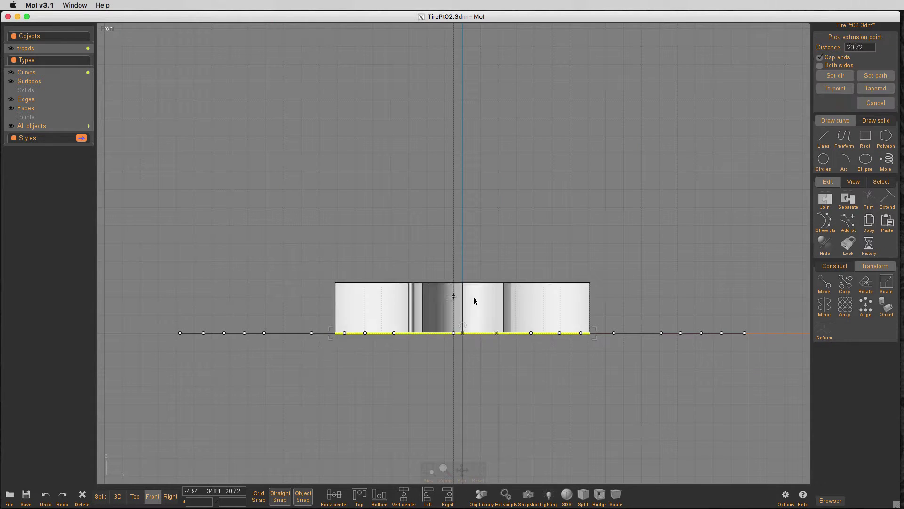
click(477, 327)
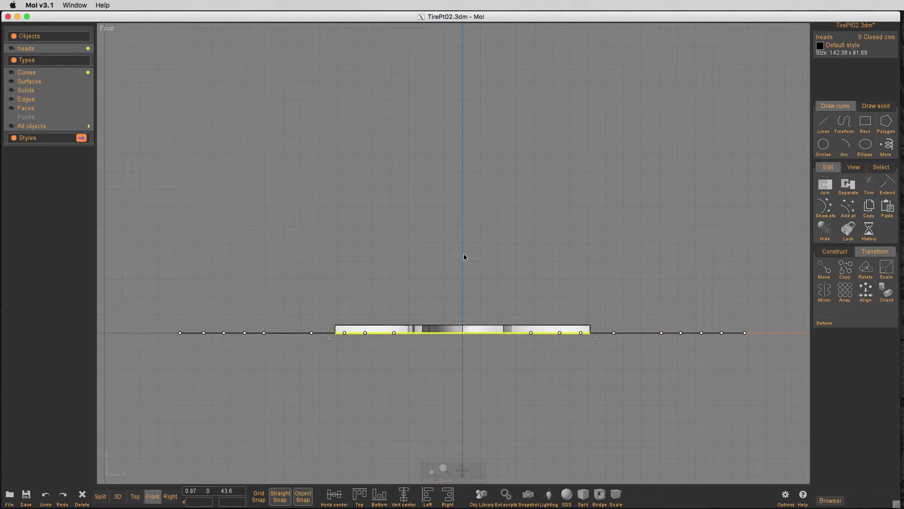
key(Escape)
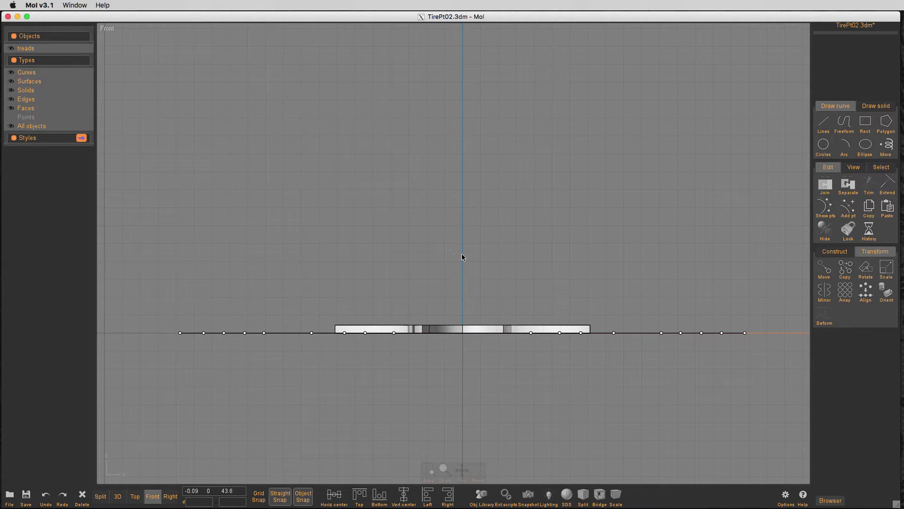
Step: Move the nine tread curves and their extruded solids together onto the end edge of the flat strip, centred on the axis
scroll(552, 281, up, 2)
middle_drag(561, 265, 490, 224)
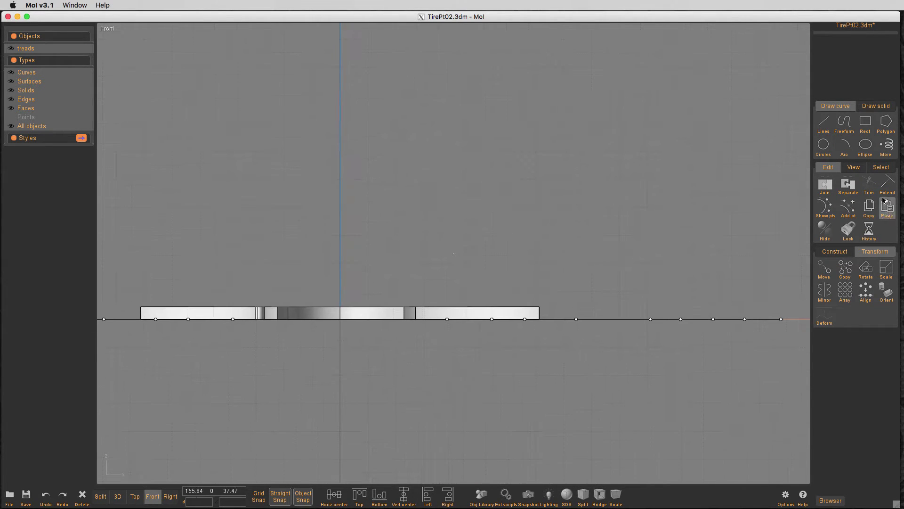
middle_click(704, 173)
scroll(702, 175, down, 5)
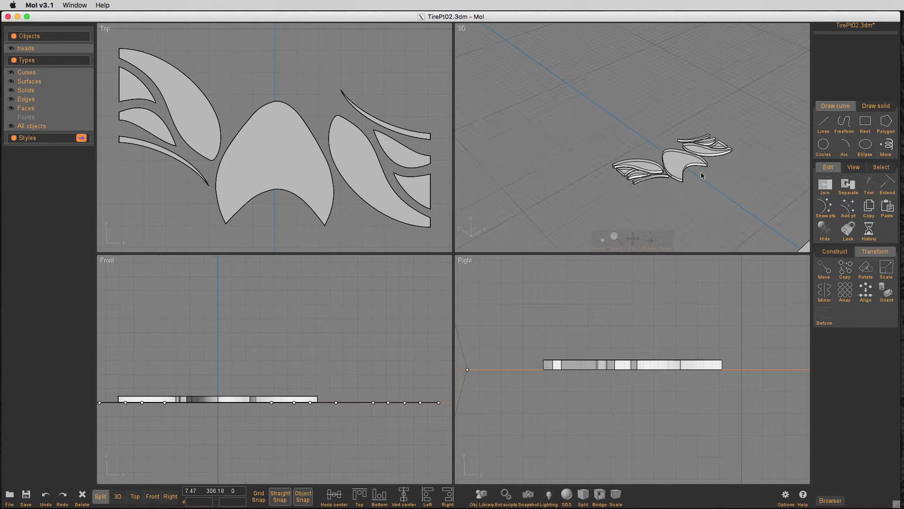
scroll(701, 176, down, 3)
middle_drag(702, 175, 545, 187)
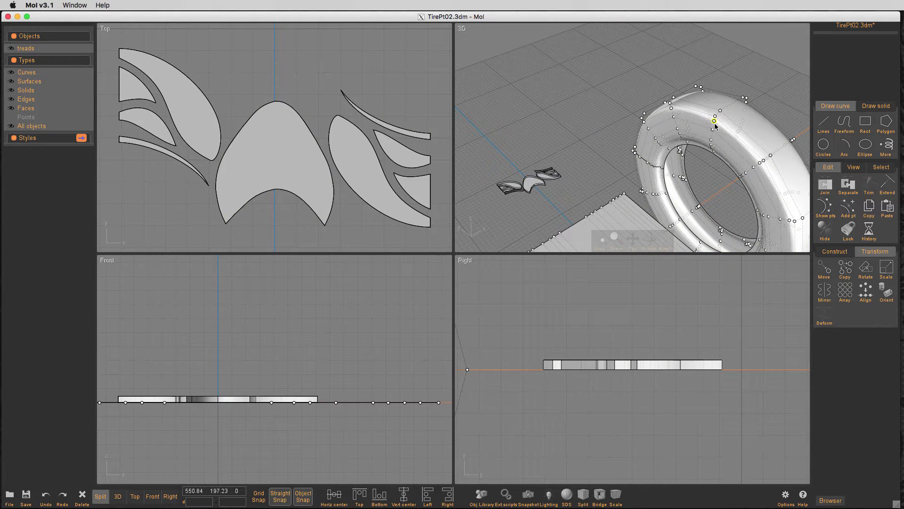
right_drag(557, 182, 573, 211)
scroll(373, 188, down, 5)
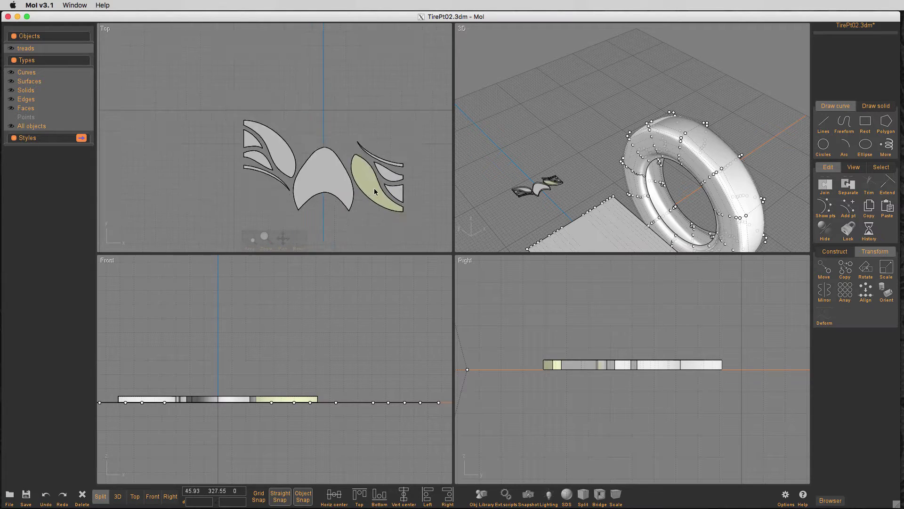
drag(267, 134, 406, 224)
right_drag(405, 225, 373, 156)
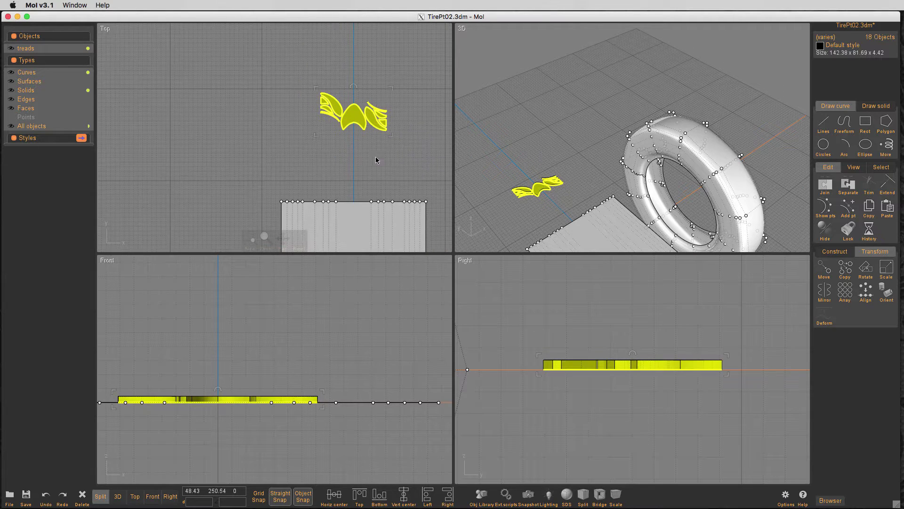
scroll(351, 155, up, 2)
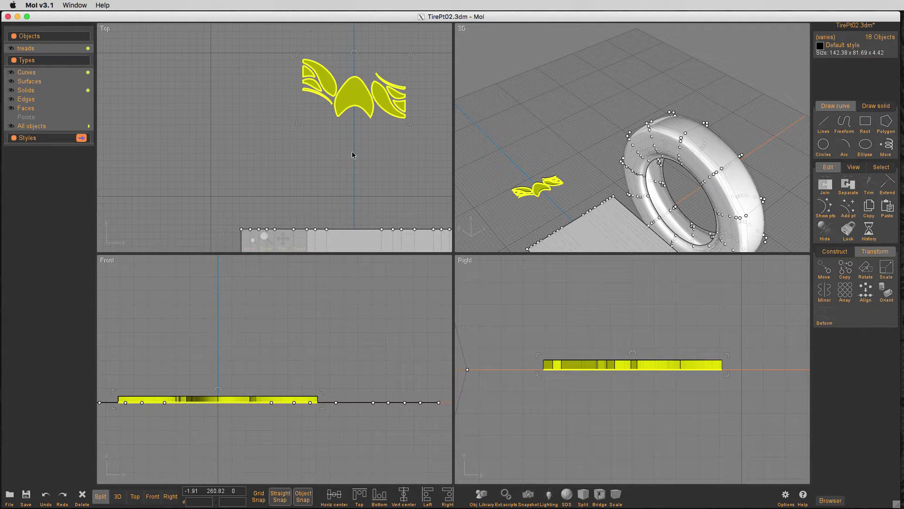
key(m)
drag(355, 105, 354, 77)
click(354, 91)
click(354, 229)
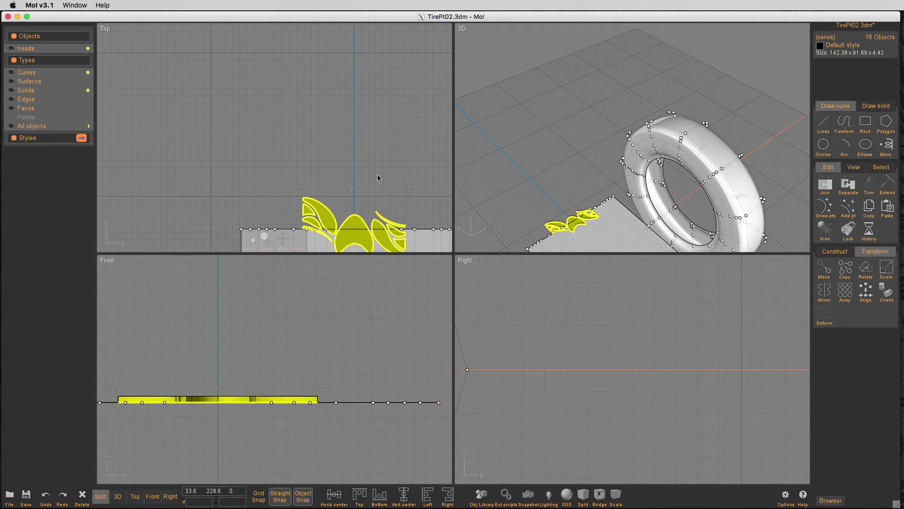
Step: Scale the tread curves and solids uniformly to about 179.53 wide, 103 long and 5.57 thick
right_drag(393, 191, 401, 80)
scroll(401, 79, up, 4)
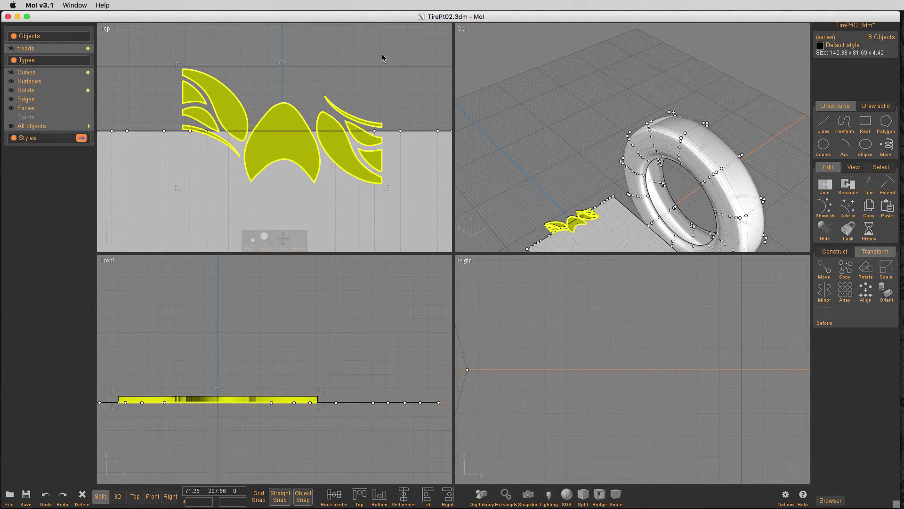
drag(389, 61, 395, 59)
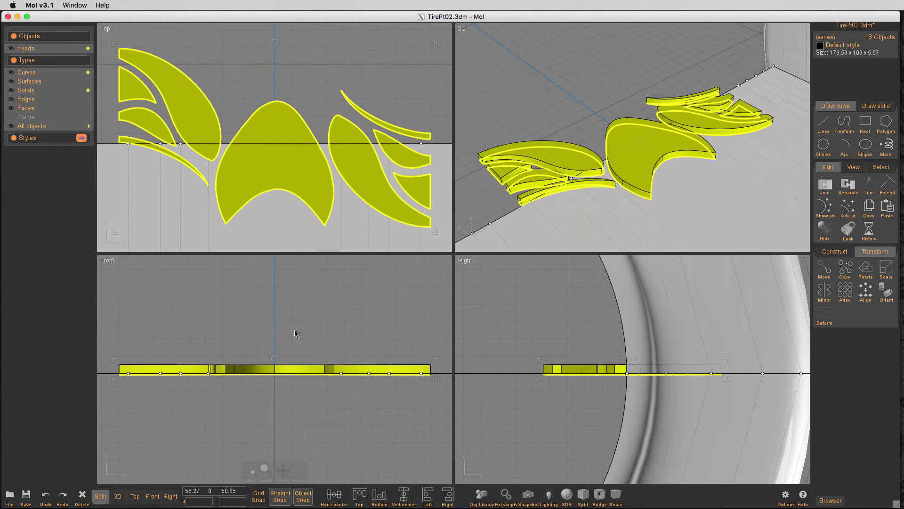
click(297, 333)
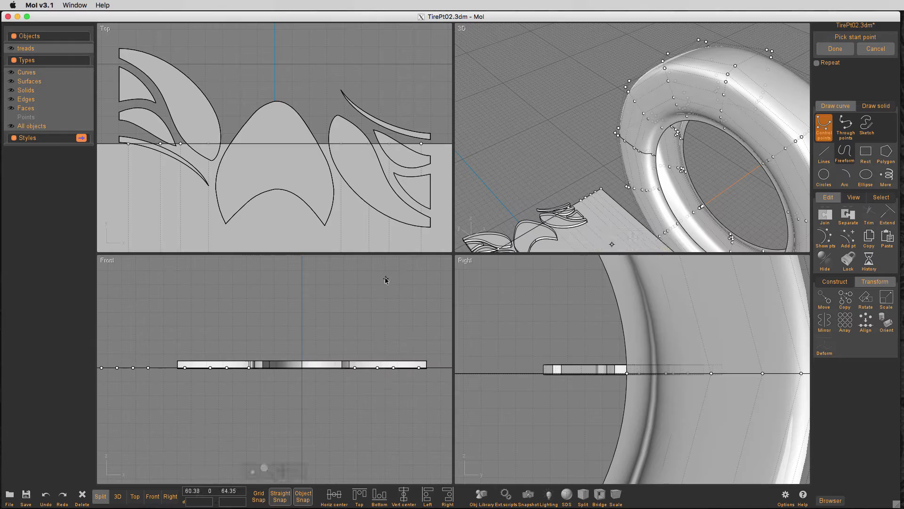
Step: Hide the treads curves, leaving the extruded solids visible, and enlarge the Top view
click(88, 48)
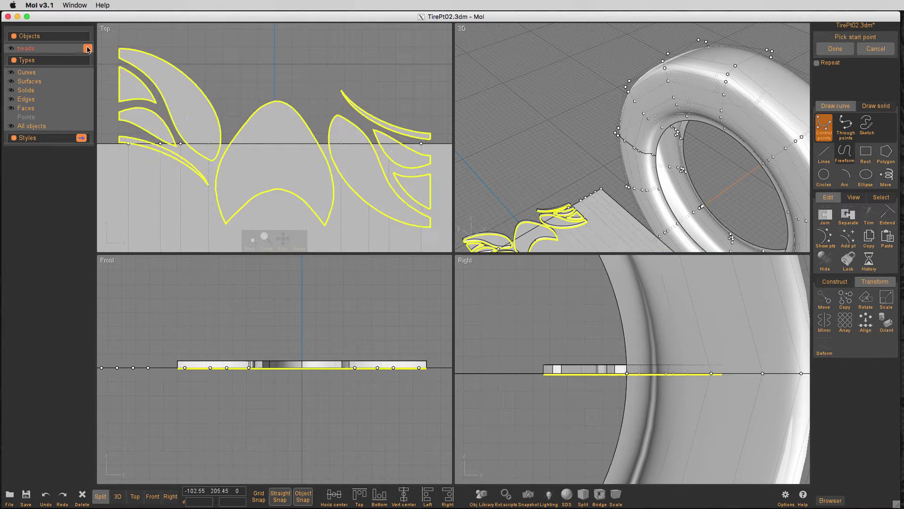
scroll(338, 92, down, 3)
key(Escape)
scroll(346, 88, up, 2)
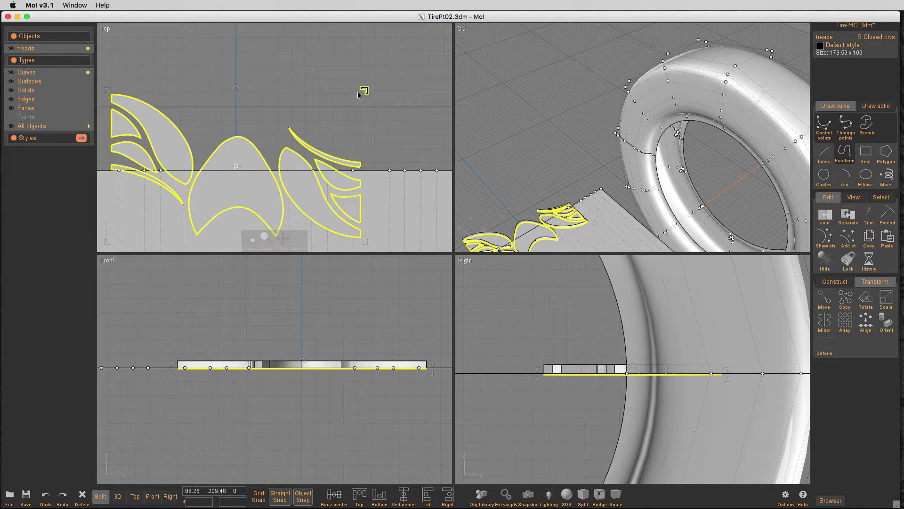
click(374, 86)
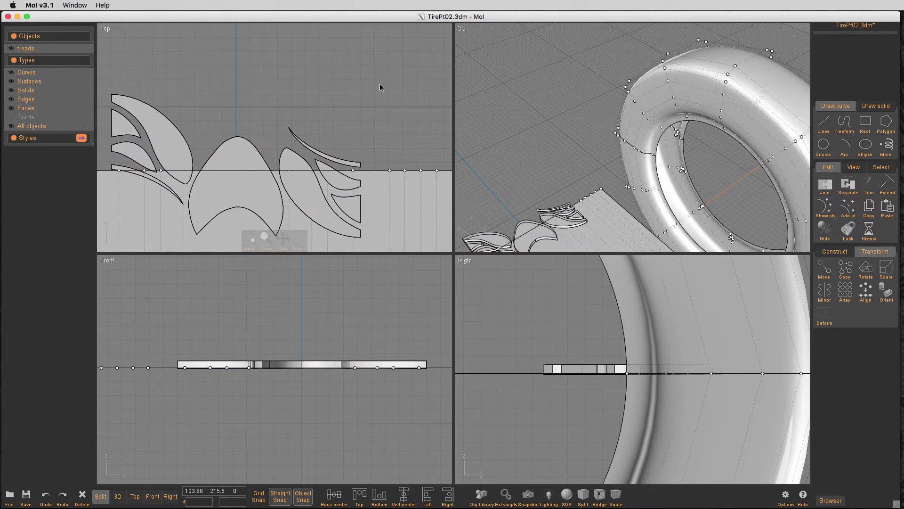
click(161, 135)
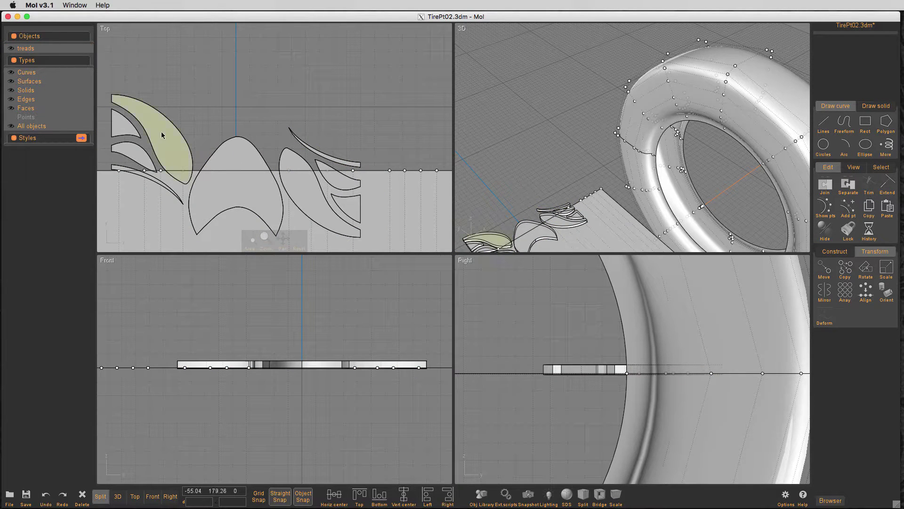
scroll(226, 91, down, 1)
click(218, 77)
Step: Select the nine tread solids and name them treadssolid
drag(128, 116, 609, 429)
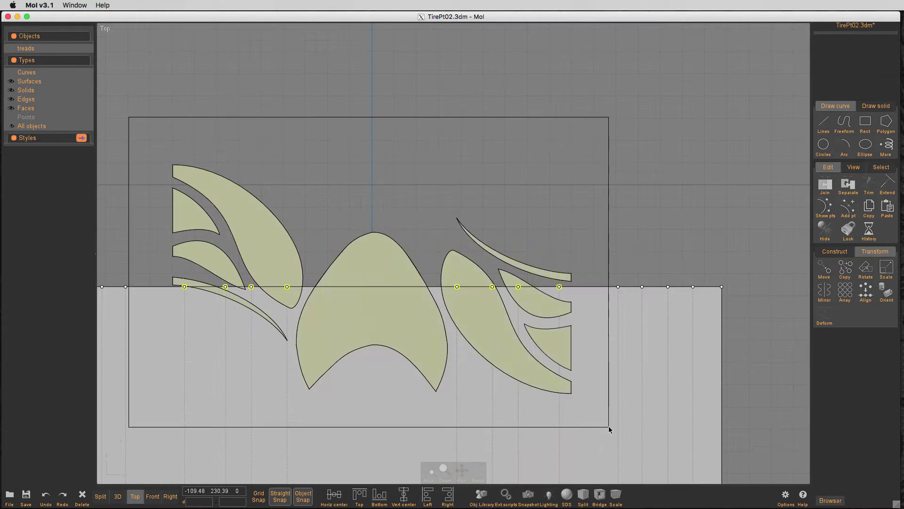
click(634, 201)
drag(630, 167, 128, 283)
click(829, 37)
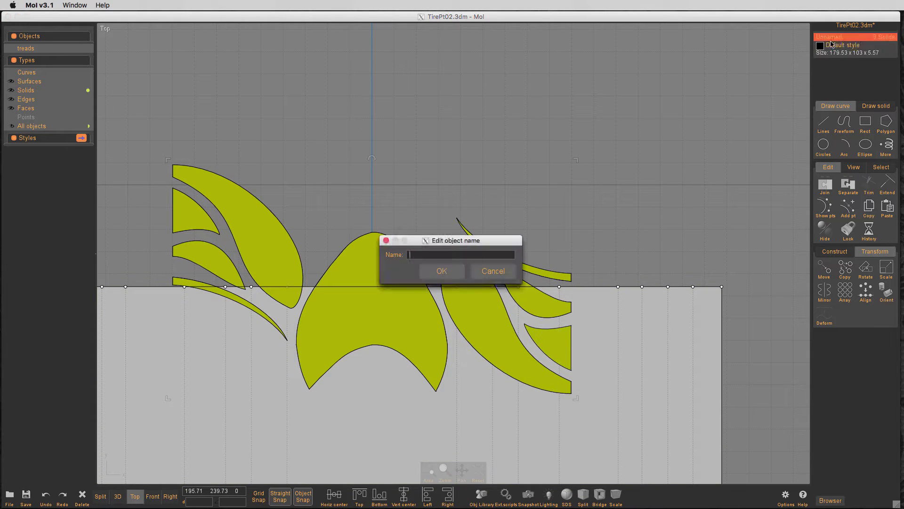
click(470, 255)
text(treadssolid)
key(Return)
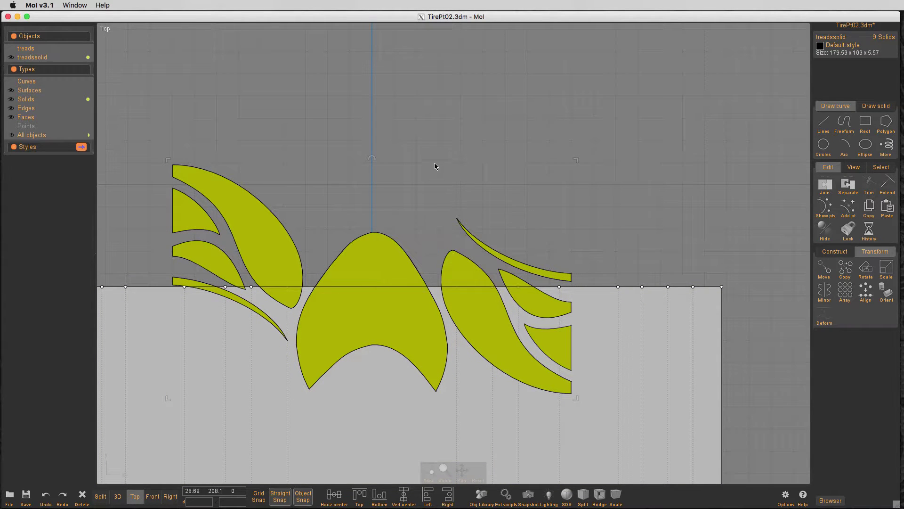
Step: Scale the treadssolid objects to about 200.78 by 110.59 by 6.23, clear the selection and return to the split view
drag(575, 161, 542, 158)
scroll(524, 154, down, 12)
scroll(524, 156, up, 7)
scroll(550, 161, up, 3)
drag(424, 221, 424, 225)
click(100, 496)
click(356, 313)
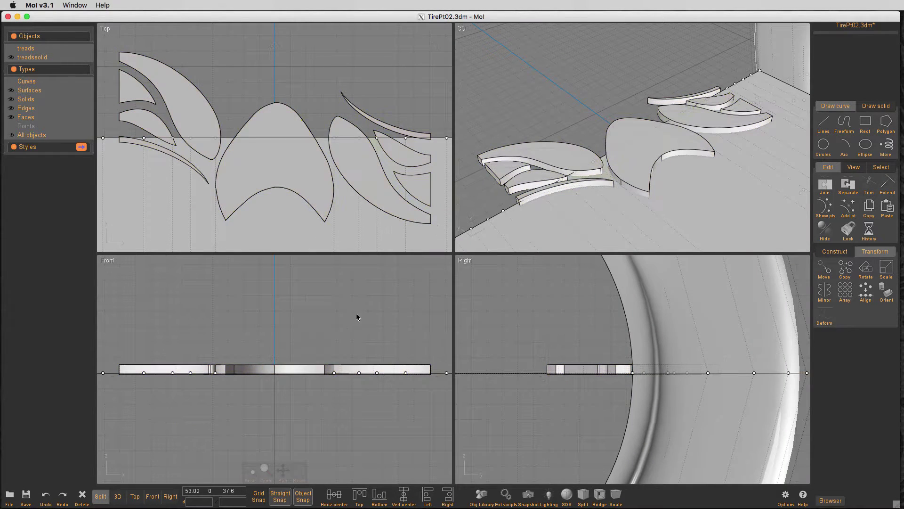
Step: Draw a control-point curve about 23.46 wide and 5.33 high across the outer end of the treads in the Front view
click(845, 124)
click(824, 128)
scroll(429, 363, up, 3)
click(341, 412)
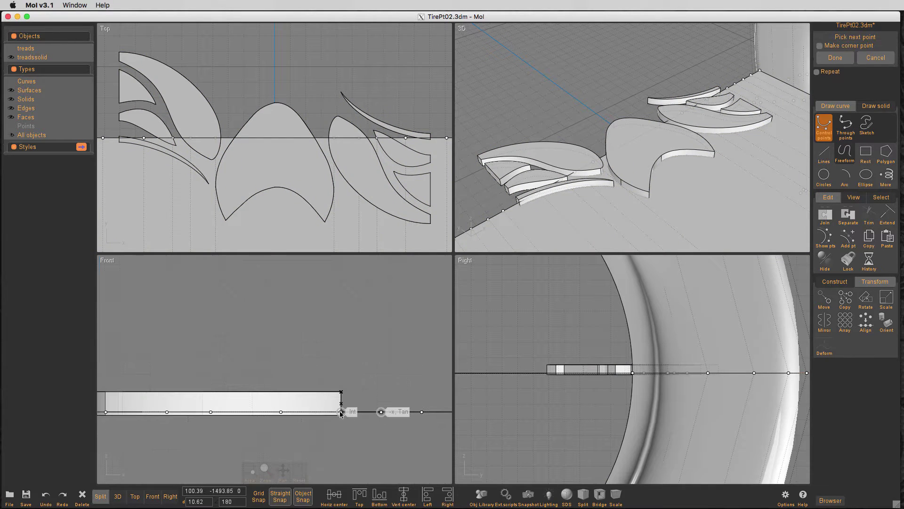
click(309, 405)
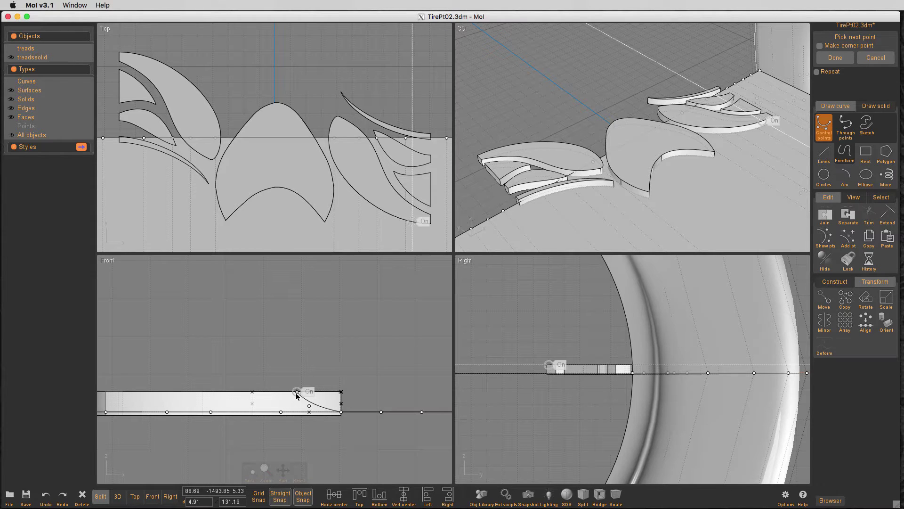
click(253, 393)
right_click(327, 315)
scroll(351, 341, down, 2)
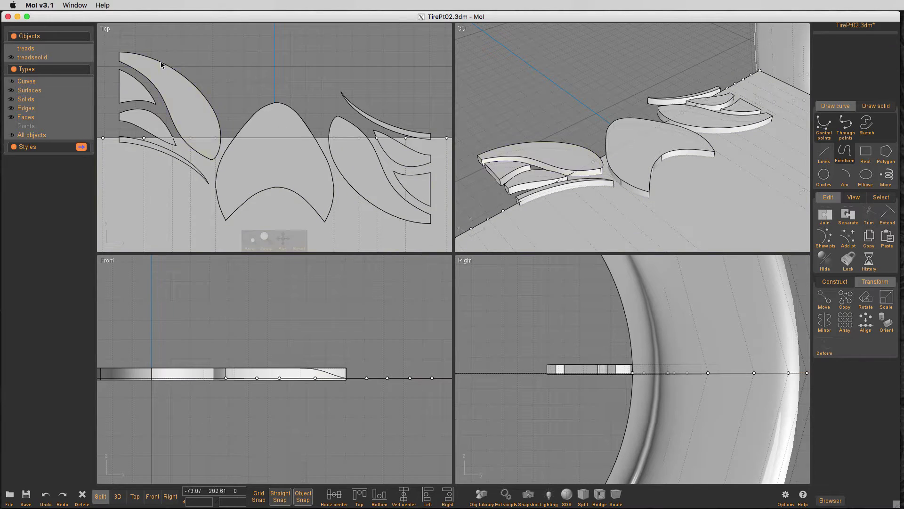
Step: Mirror the end profile curve about the vertical centre axis in the Front view, keeping the original
click(325, 370)
right_drag(281, 297, 402, 299)
key(space)
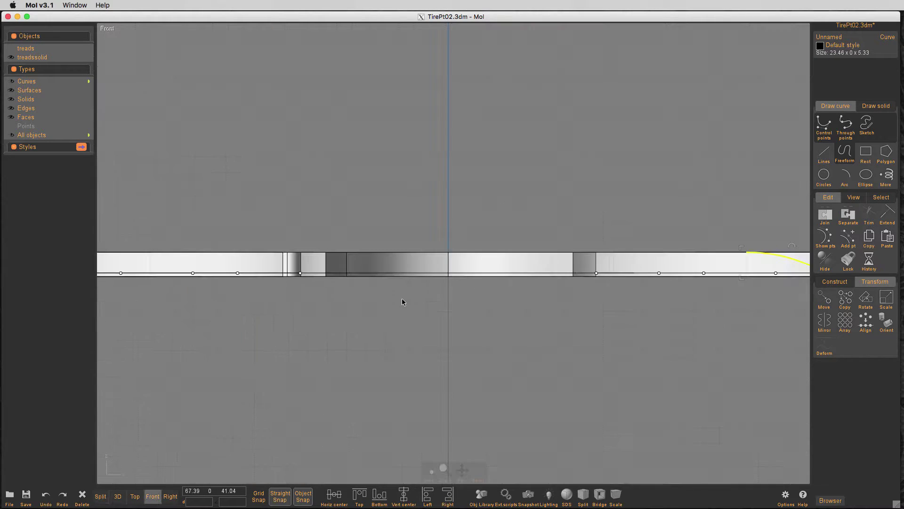
scroll(402, 298, down, 1)
key(m)
click(439, 178)
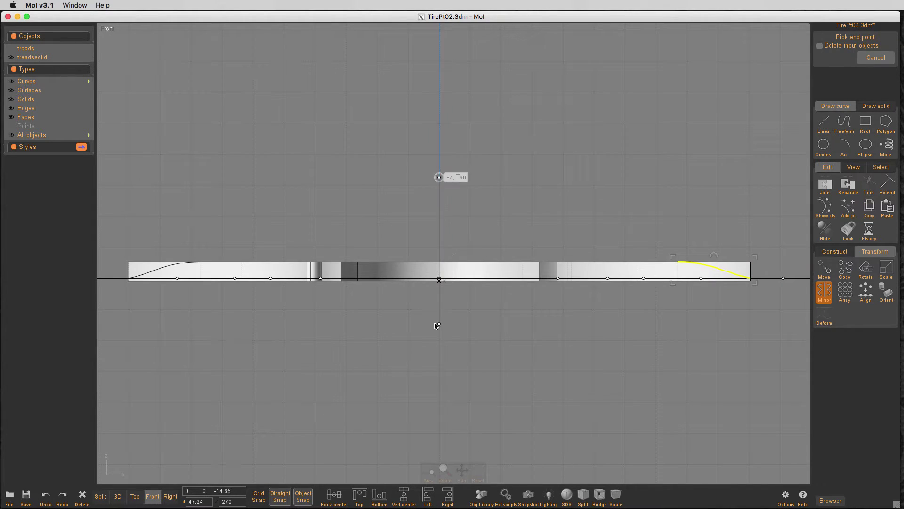
click(436, 325)
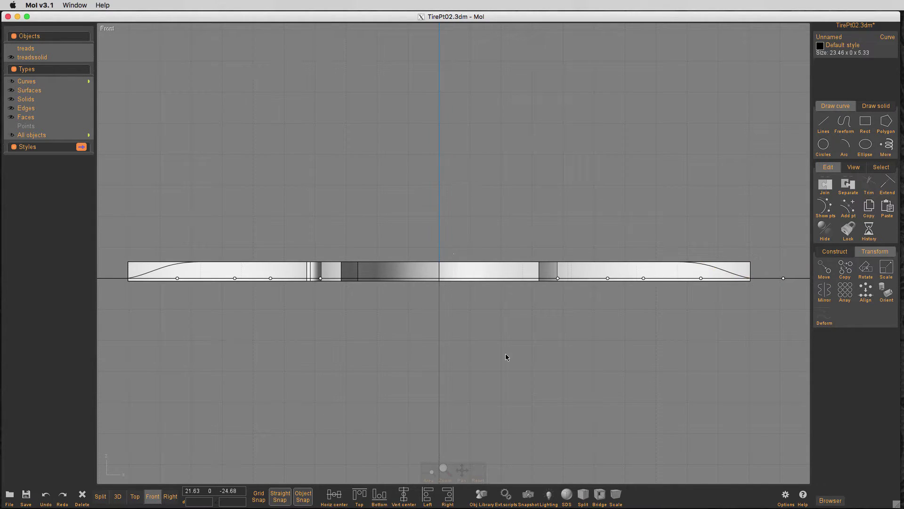
Step: Cut the treadssolid objects with the two end profile curves using Boolean difference and show the result in the 3D view
click(88, 57)
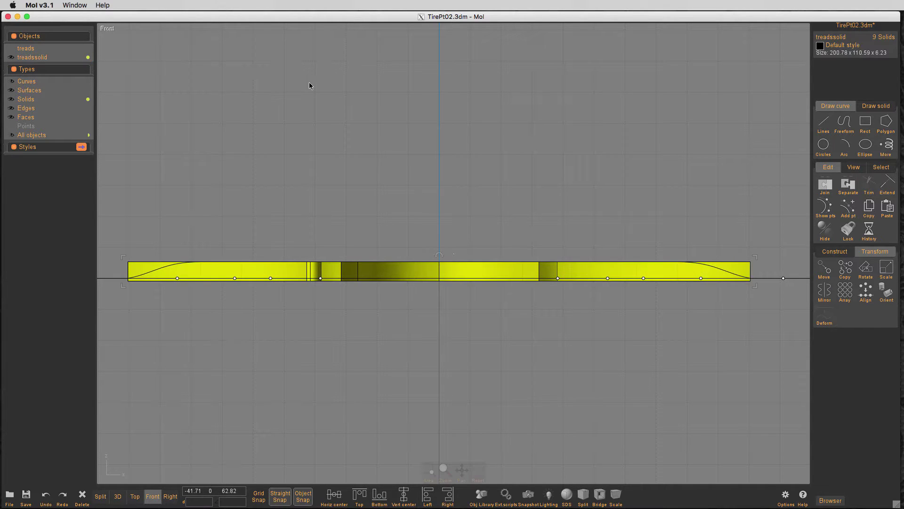
key(d)
click(702, 264)
click(156, 269)
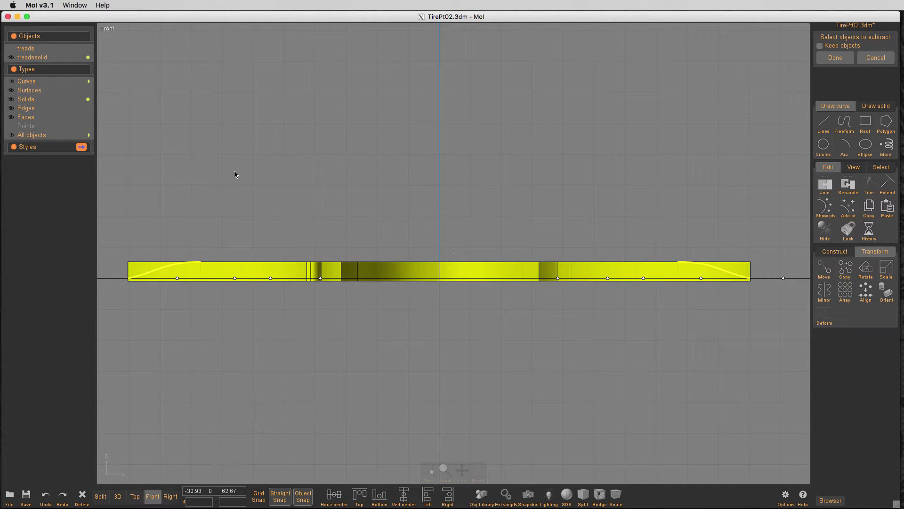
right_click(234, 171)
key(F5)
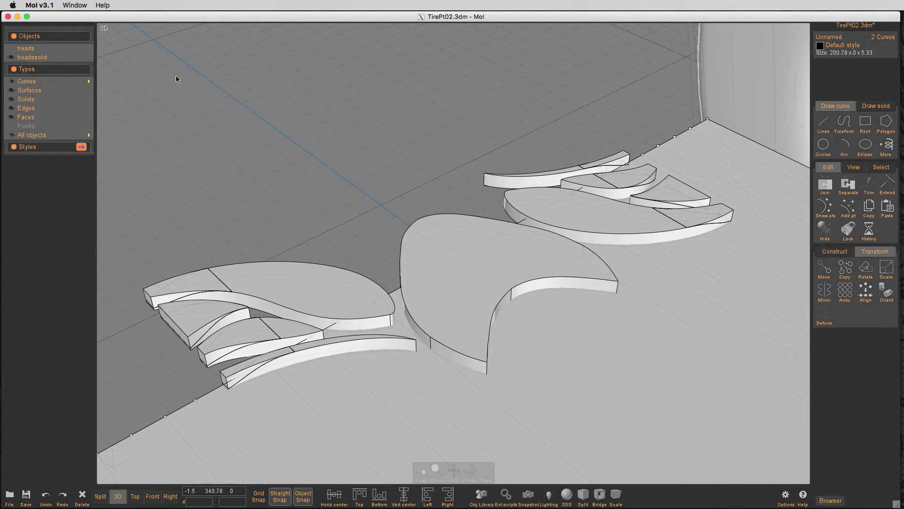
Step: Isolate the treadssolid objects and delete the cut-off upper pieces at both outer ends, leaving tapered treads
click(87, 57)
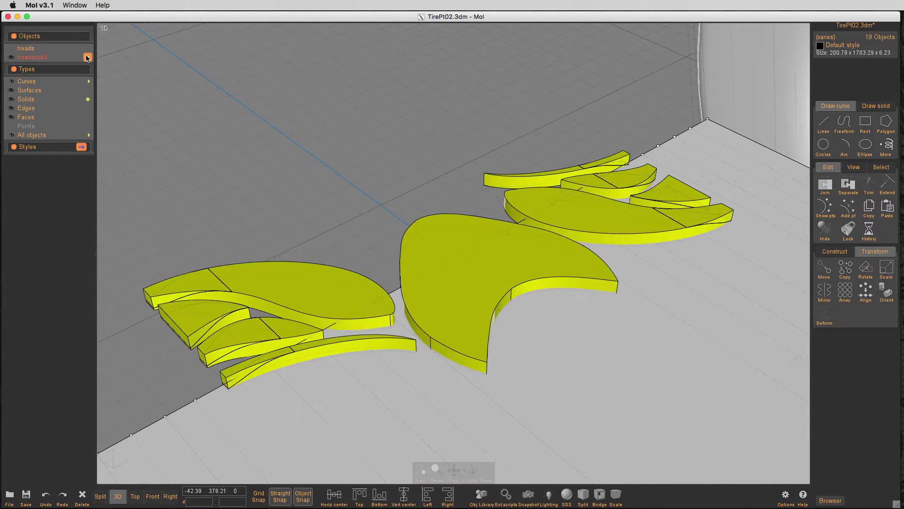
key(i)
click(198, 72)
click(177, 283)
key(Delete)
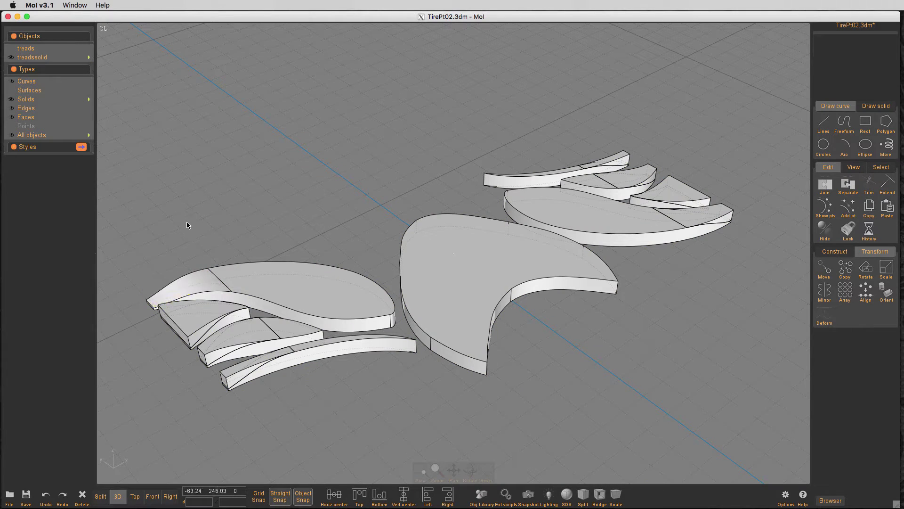
click(200, 316)
key(Delete)
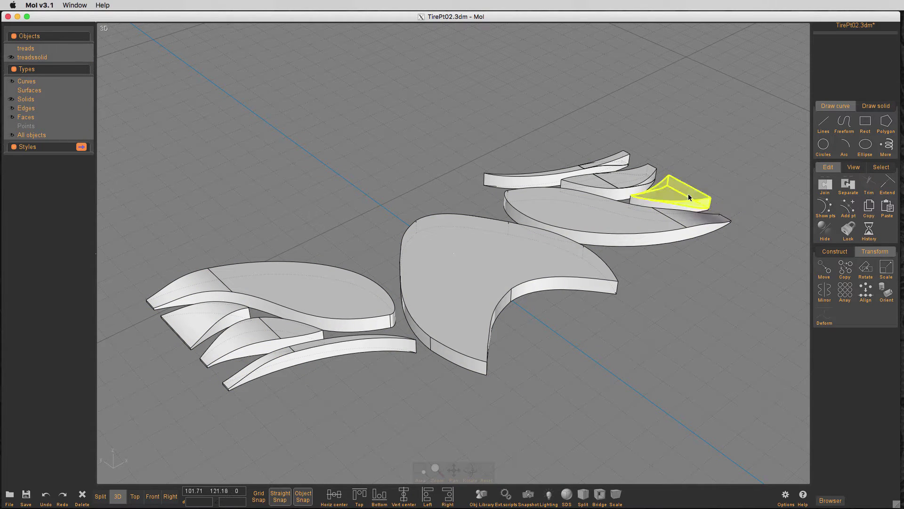
scroll(451, 129, down, 2)
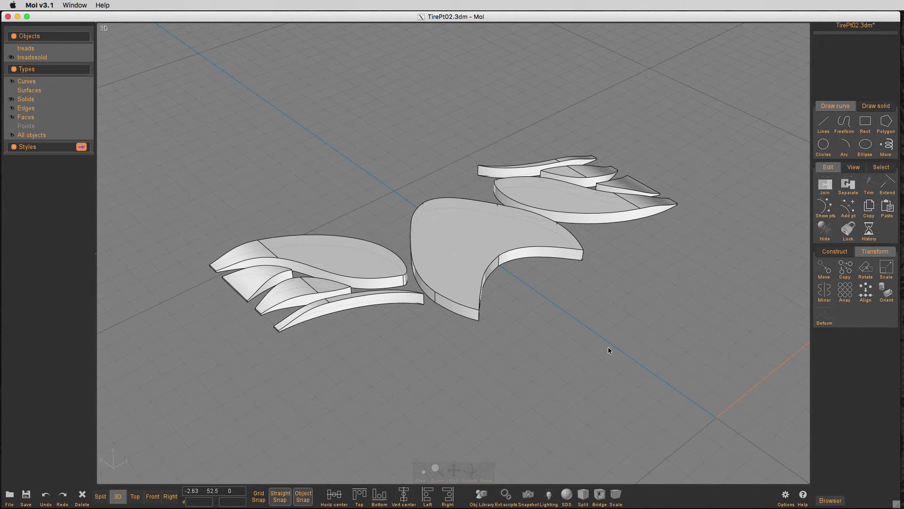
Step: Show the hidden tire and flat strip again, and turn off the control points on all objects
key(space)
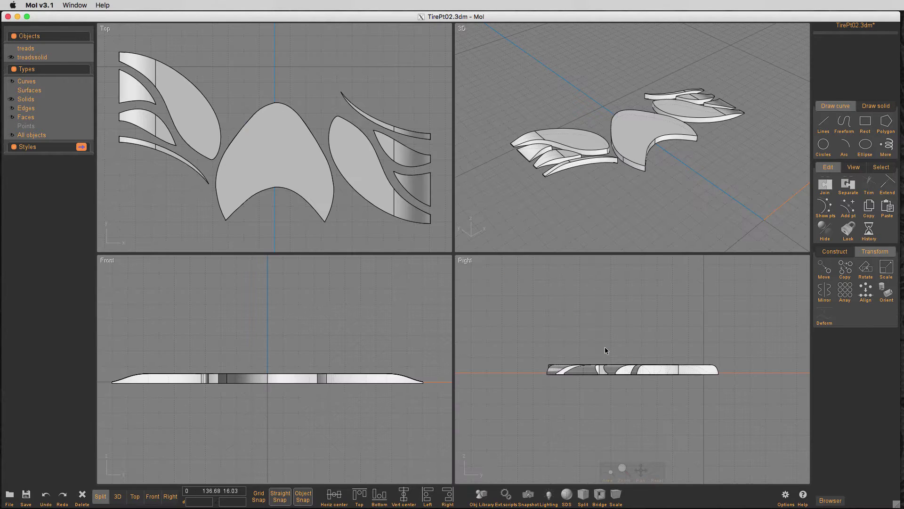
key(ctrl+h)
scroll(563, 240, down, 2)
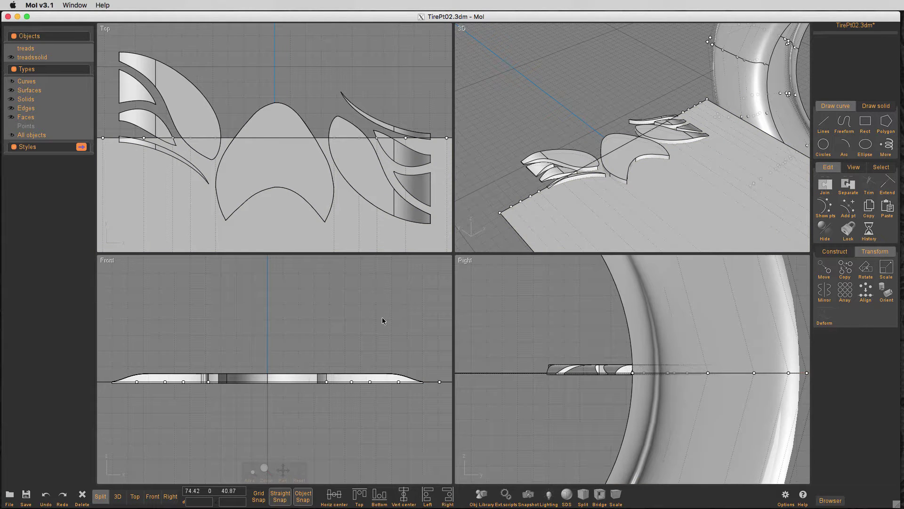
click(391, 382)
click(171, 158)
key(Home)
key(Escape)
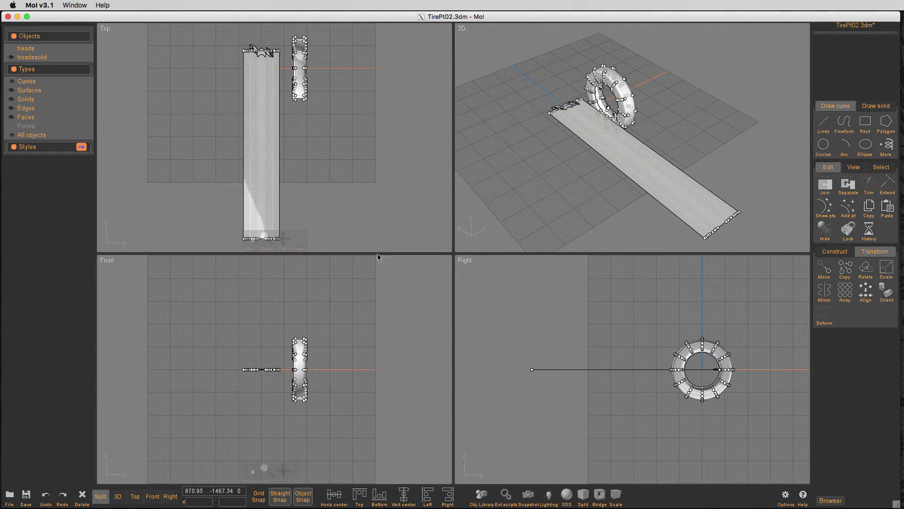
key(F5)
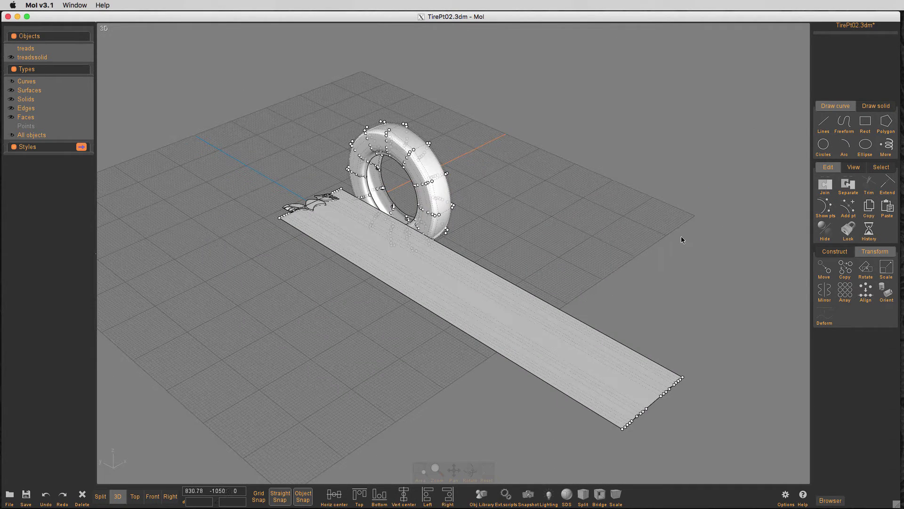
click(824, 213)
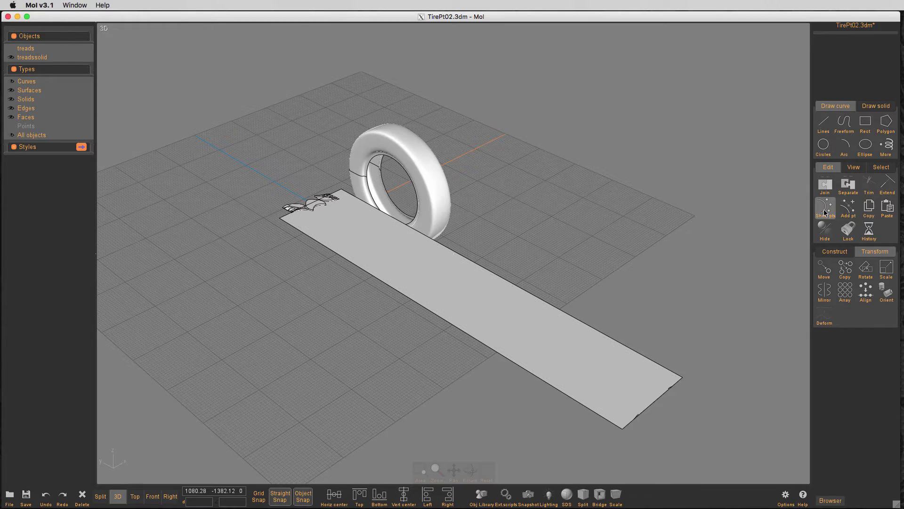
scroll(581, 200, up, 5)
scroll(582, 200, down, 3)
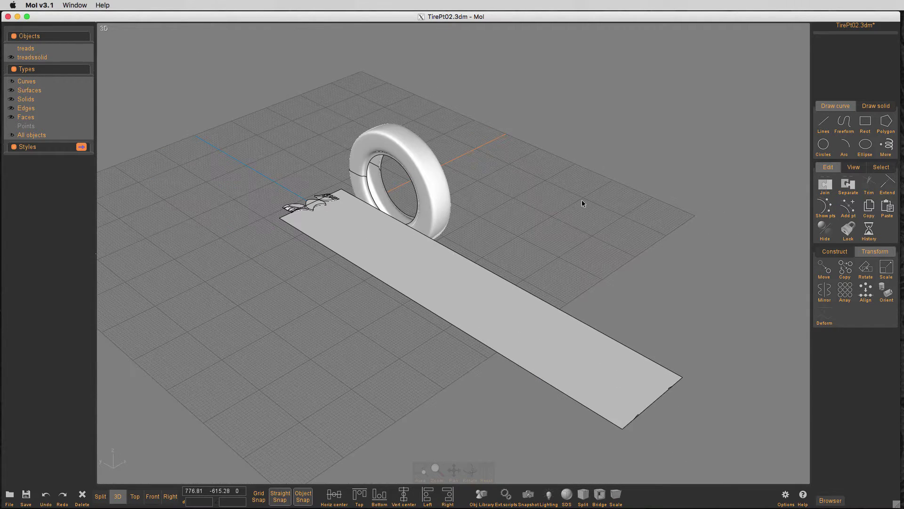
Step: Array the treadssolid objects in one direction between the midpoints of the flat strip's two short edges, with an item count of 26
click(86, 58)
key(F5)
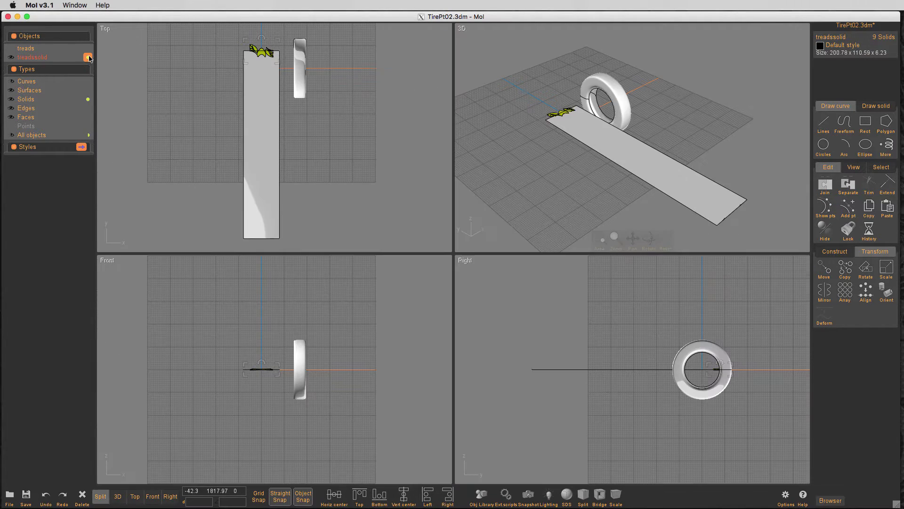
click(853, 290)
click(842, 293)
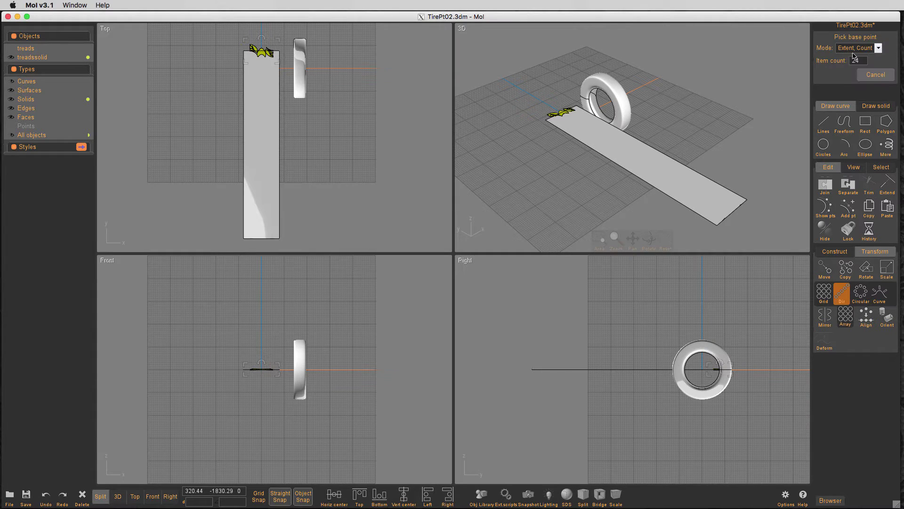
key(Tab)
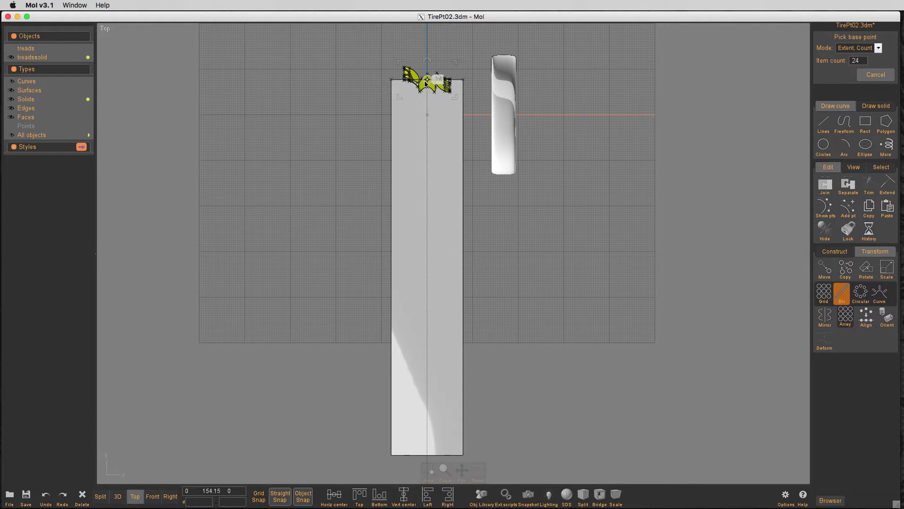
click(426, 80)
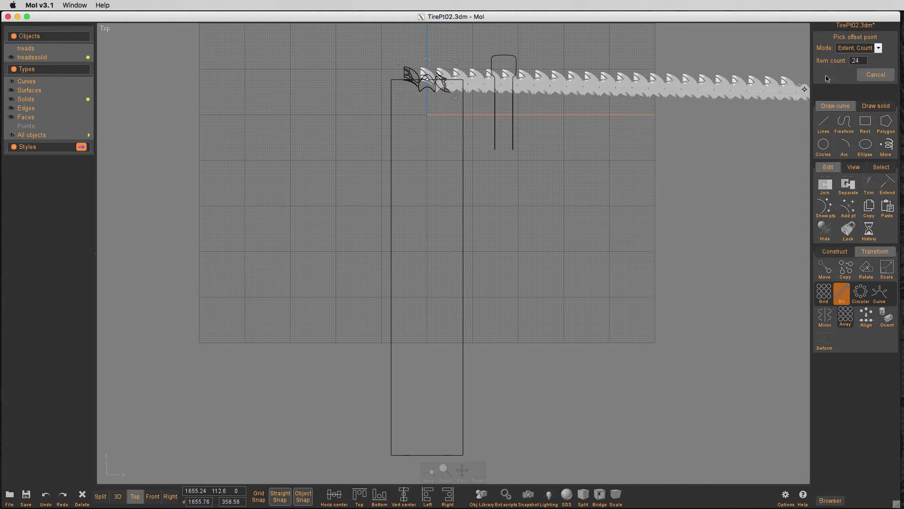
click(857, 60)
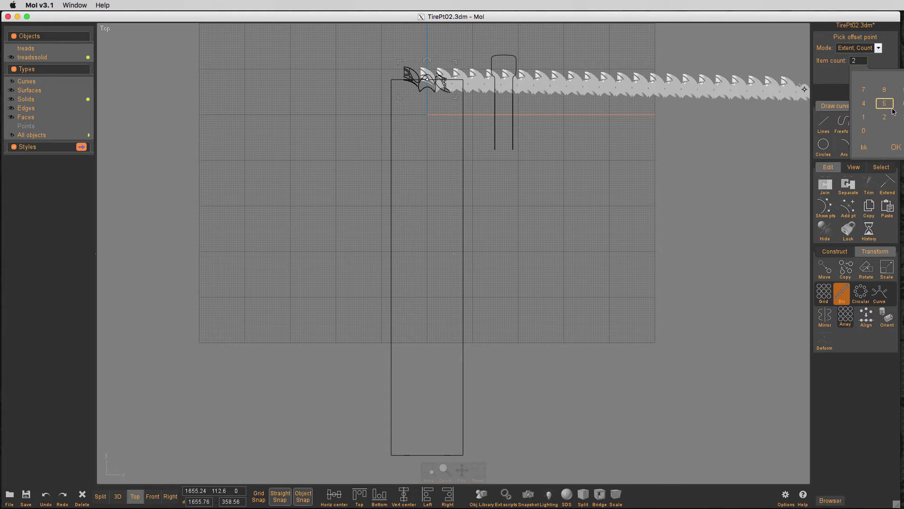
click(900, 105)
click(896, 147)
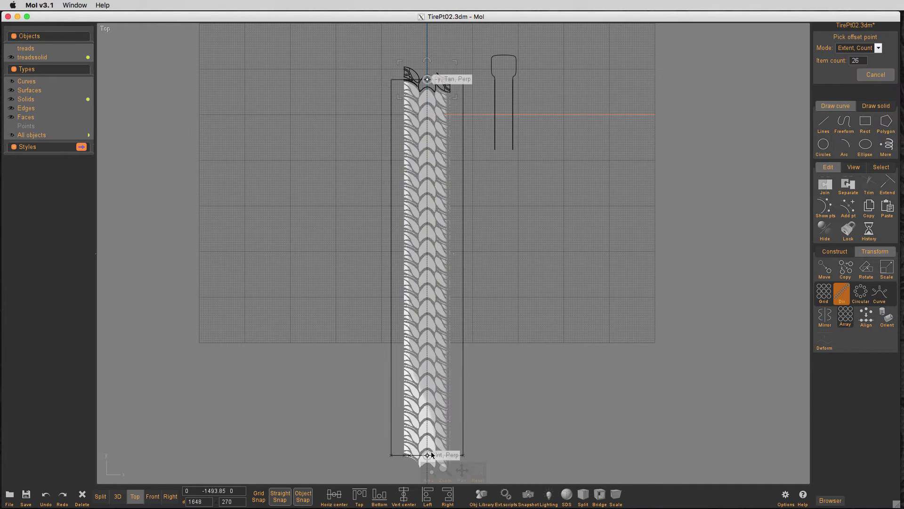
click(428, 453)
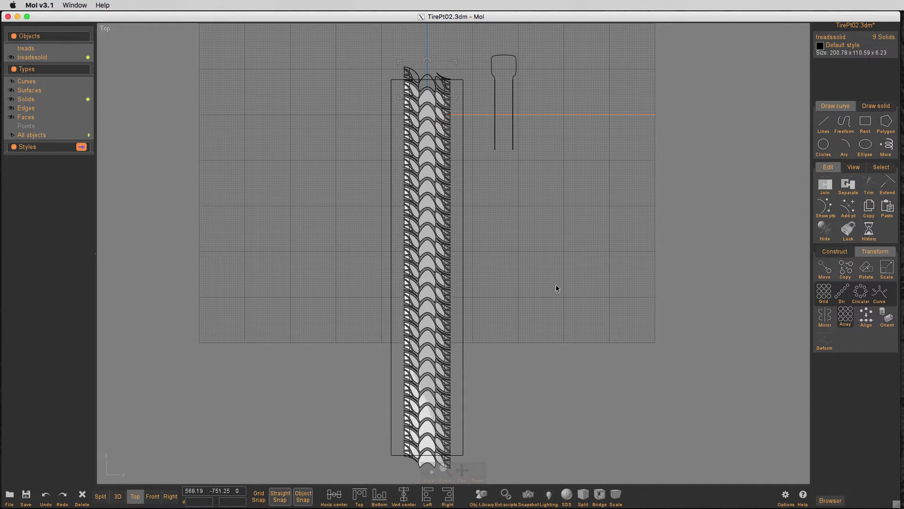
key(Escape)
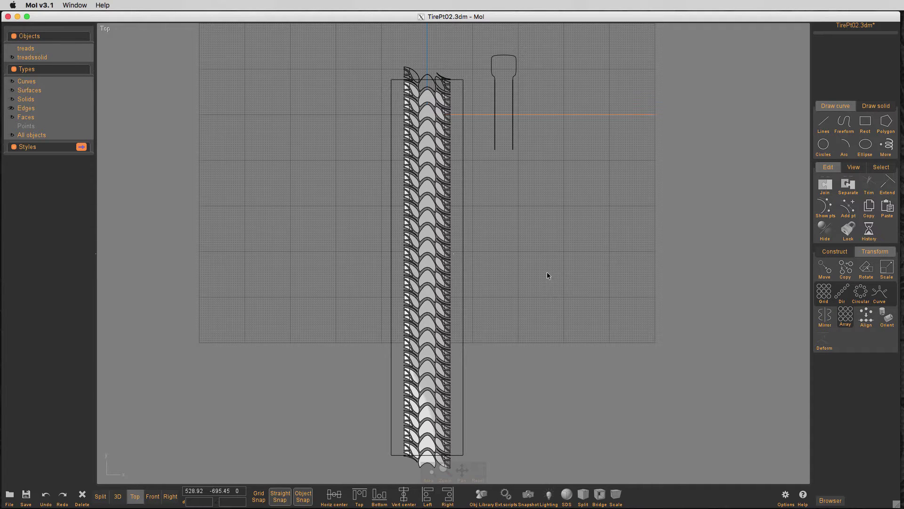
key(ctrl+h)
key(F5)
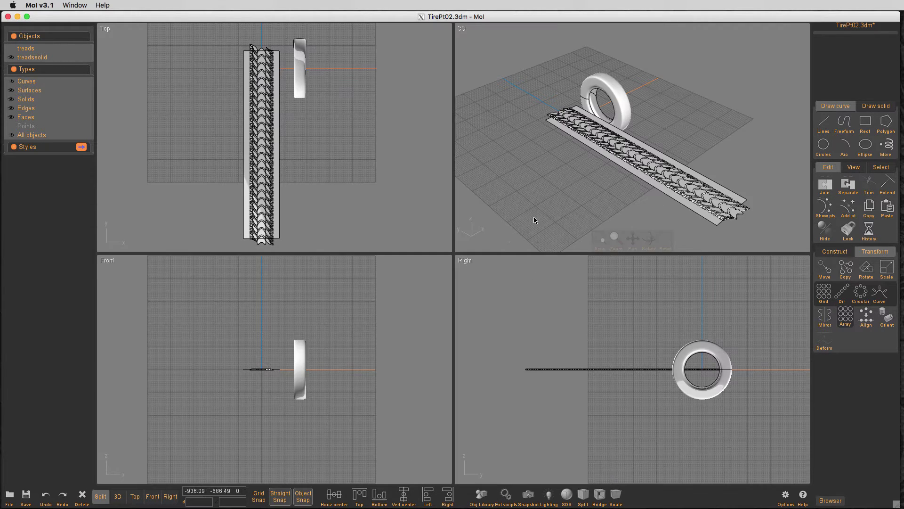
Step: Try to flow one centre tread and its two side treads, near the strip's far end, from the flat strip onto the tire
key(space)
scroll(599, 206, up, 4)
middle_drag(595, 178, 573, 77)
click(476, 409)
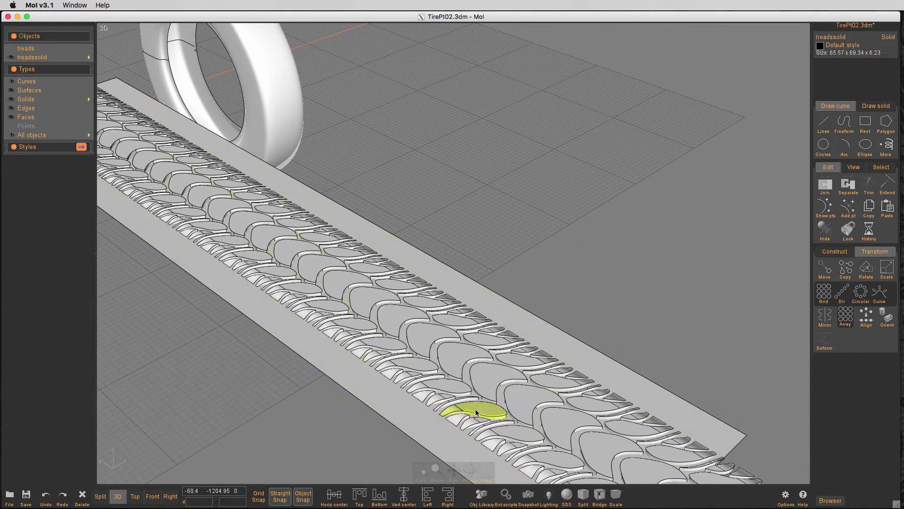
click(559, 393)
click(571, 381)
scroll(604, 261, down, 3)
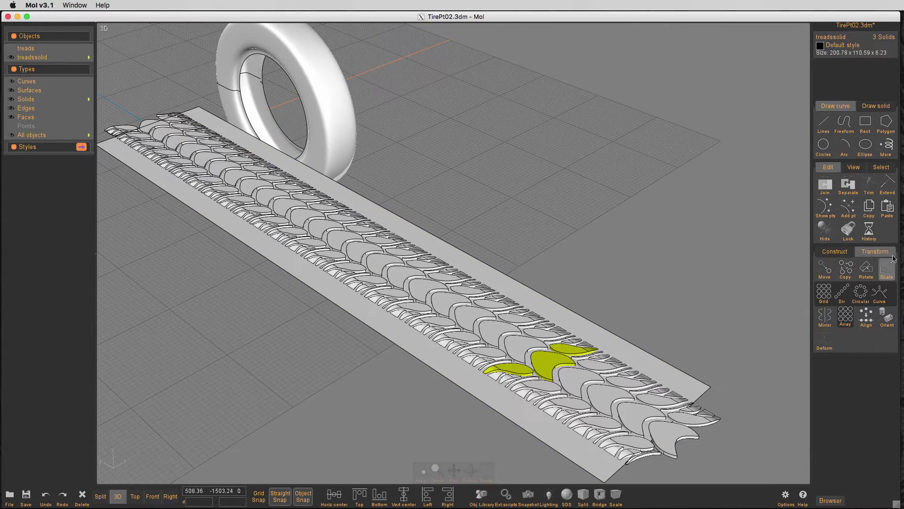
click(840, 251)
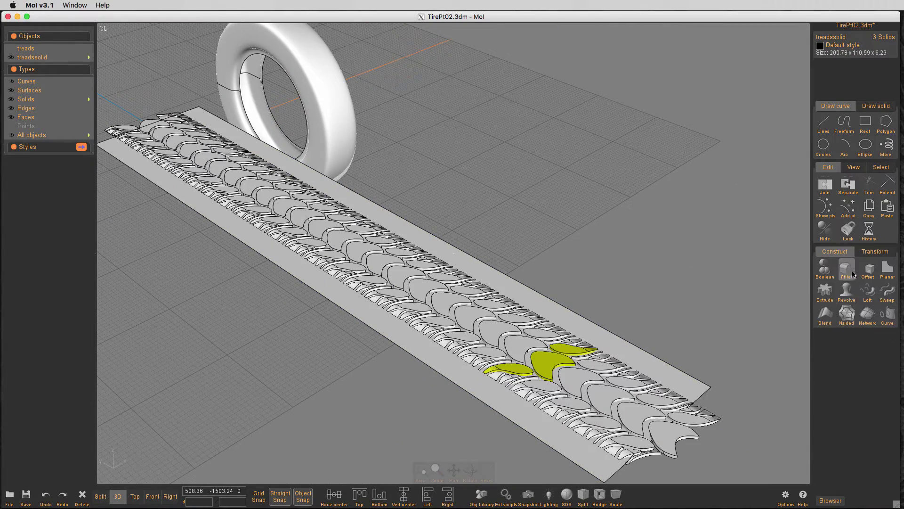
click(875, 252)
click(823, 315)
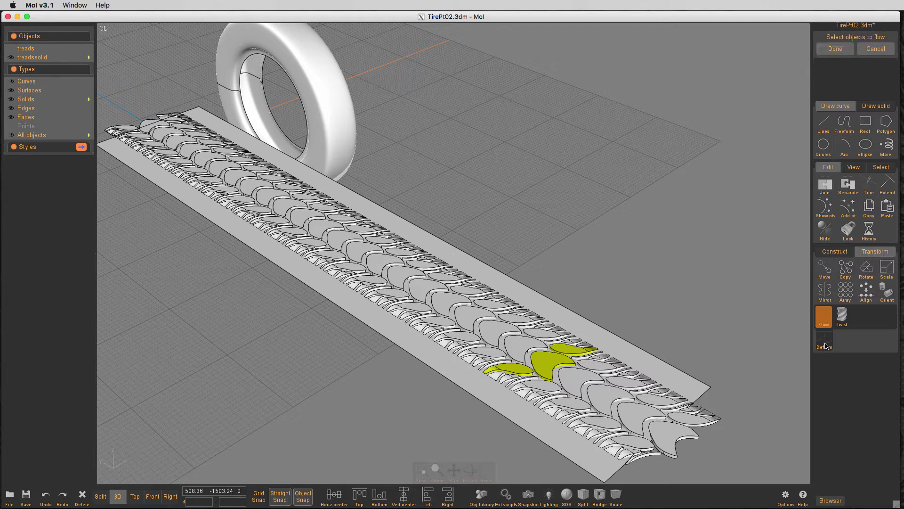
click(137, 163)
click(235, 58)
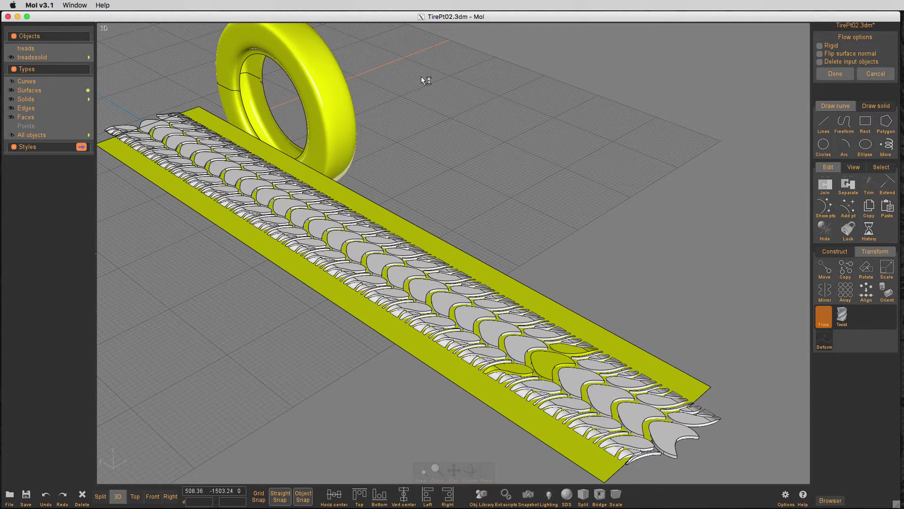
drag(421, 79, 424, 233)
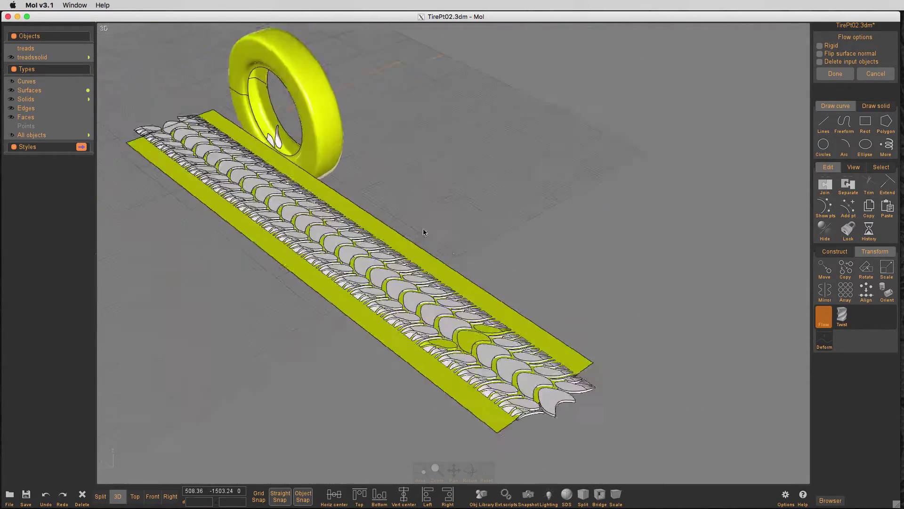
right_drag(423, 230, 425, 222)
click(872, 75)
click(523, 145)
middle_drag(525, 146, 589, 179)
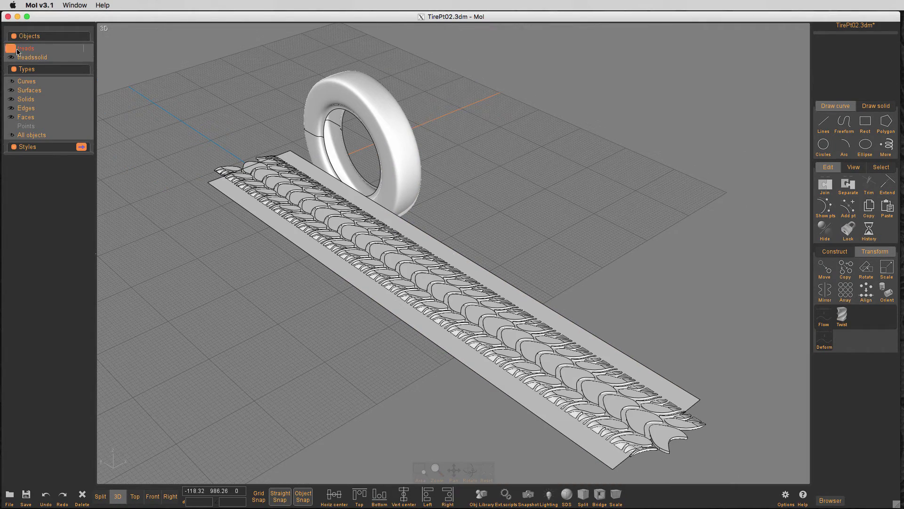
click(87, 57)
scroll(736, 422, up, 2)
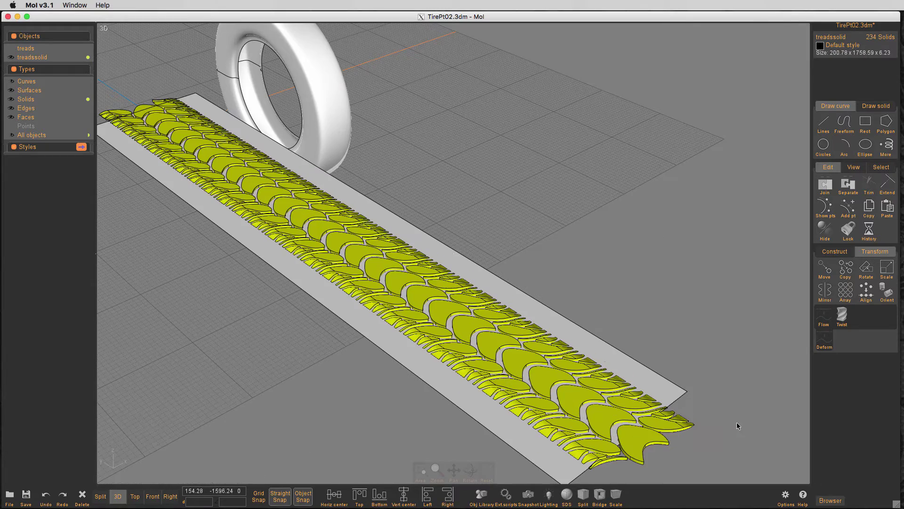
scroll(667, 338, down, 3)
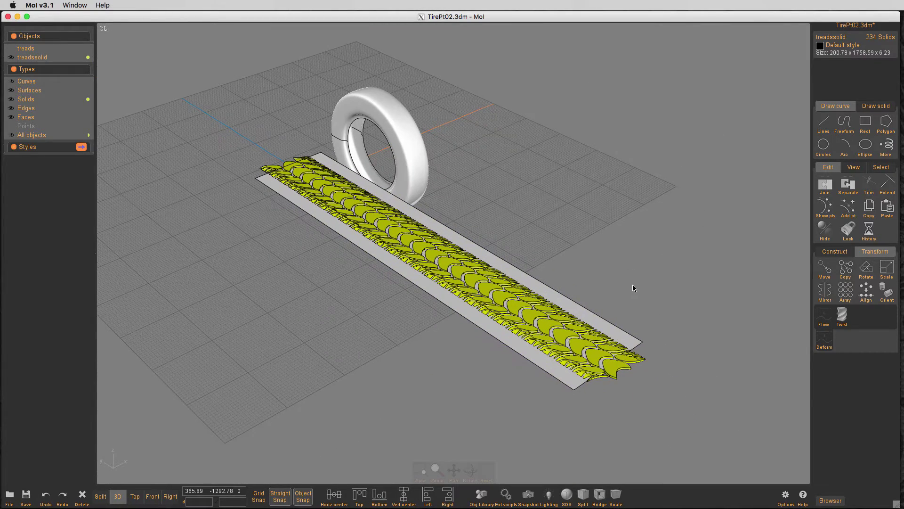
click(613, 368)
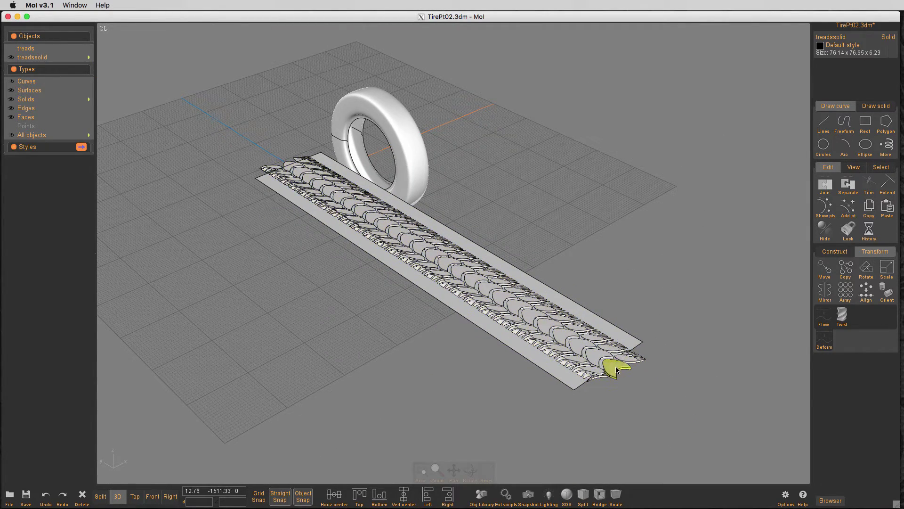
scroll(640, 401, up, 2)
key(space)
key(Escape)
key(space)
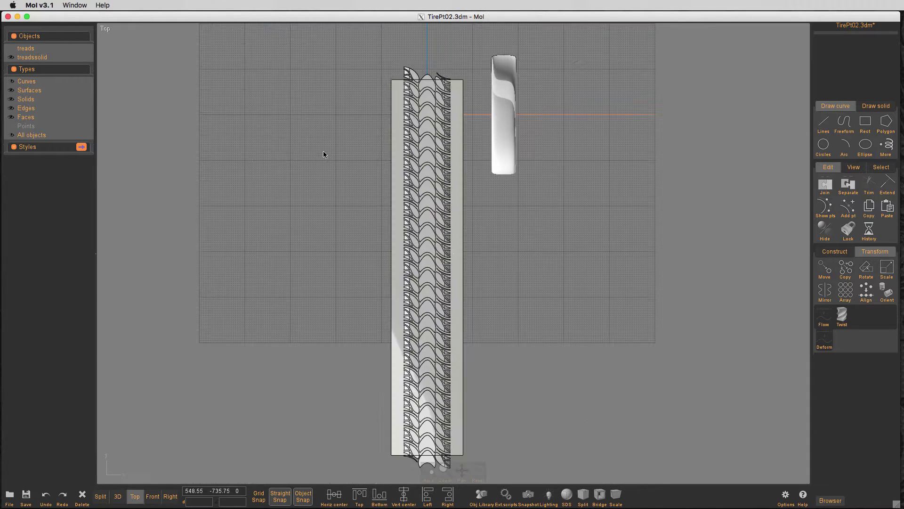
click(9, 50)
click(18, 51)
Step: Select all treadssolid objects and scale them narrower across the strip's width in the Top view
click(88, 57)
key(space)
scroll(691, 123, up, 3)
scroll(691, 121, down, 2)
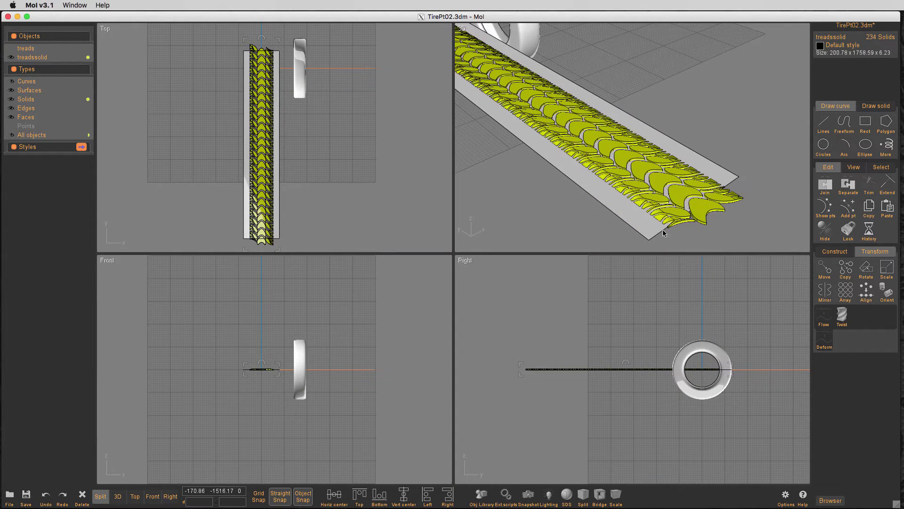
scroll(251, 34, up, 5)
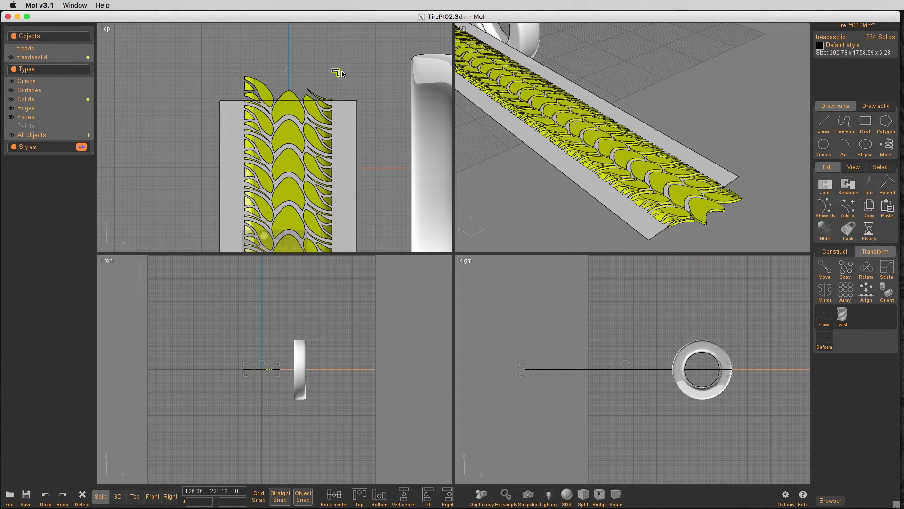
drag(333, 73, 320, 74)
click(320, 53)
Step: Try to flow three of the narrowed treads from the flat strip onto the tire and inspect their fit
scroll(683, 188, up, 3)
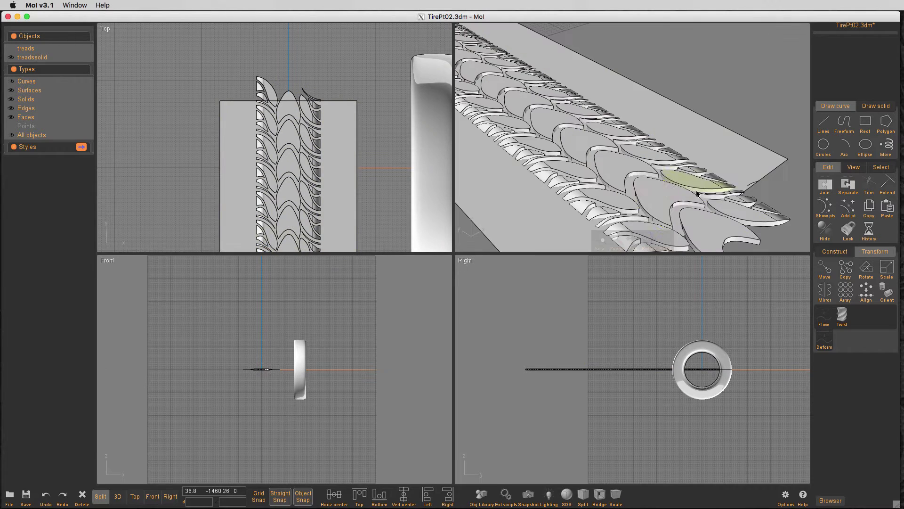
click(664, 203)
click(692, 181)
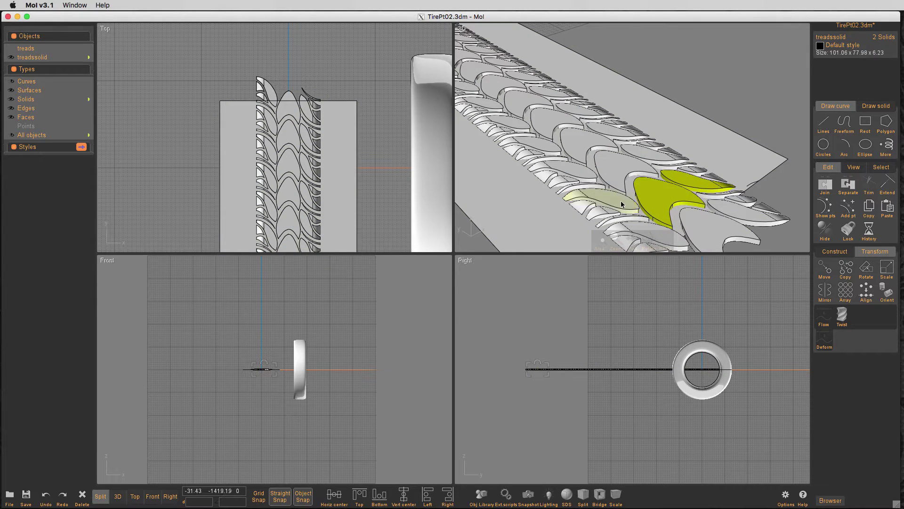
click(823, 316)
scroll(657, 98, down, 5)
click(580, 139)
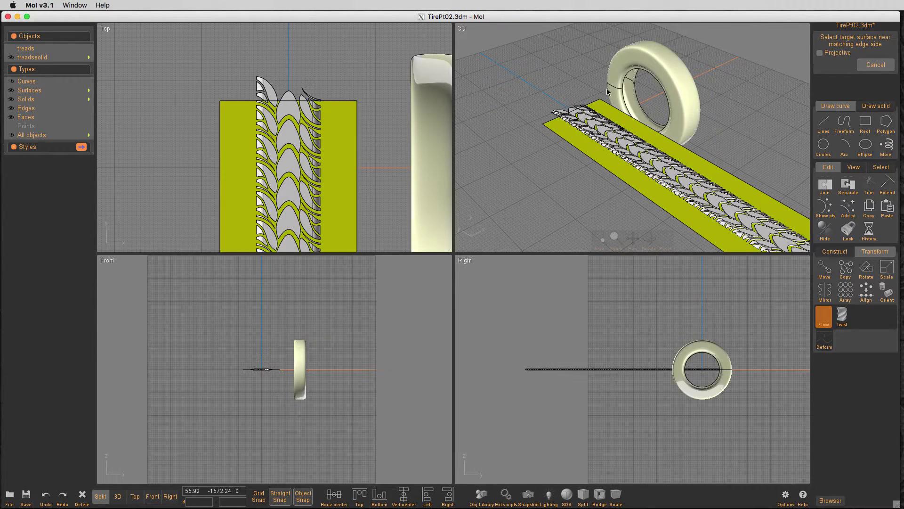
click(621, 72)
right_drag(550, 78, 706, 101)
scroll(644, 190, up, 5)
drag(644, 190, 626, 172)
click(875, 73)
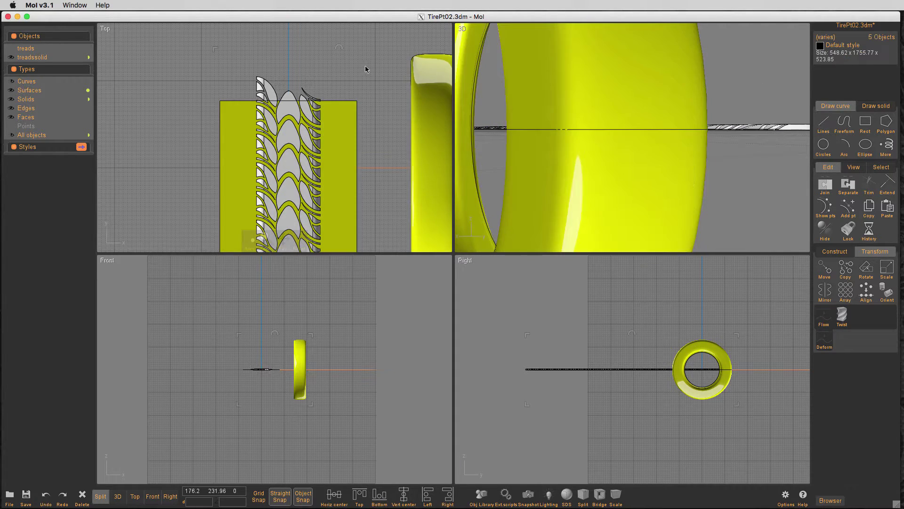
Step: Rescale all treadssolid objects once more across the strip's width in the Top view
scroll(308, 67, up, 2)
scroll(309, 67, up, 1)
click(307, 73)
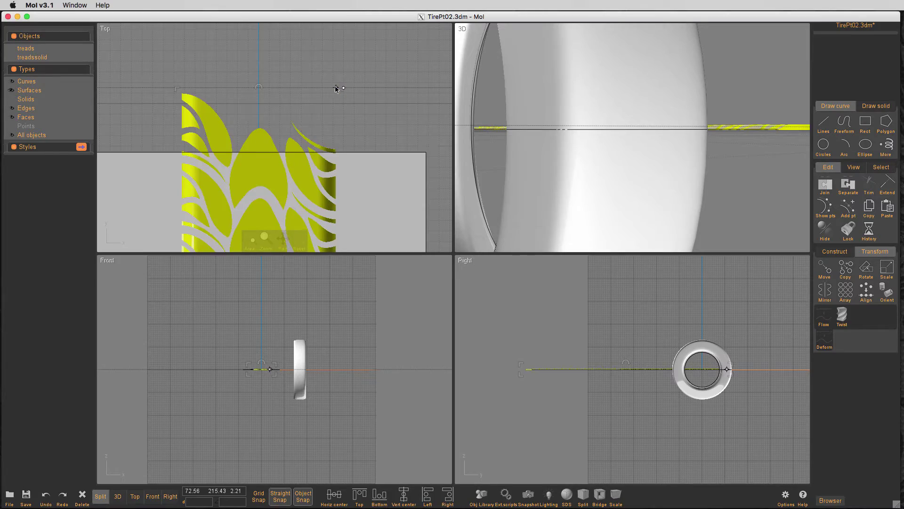
Step: Try to flow a centre tread and its two neighbouring side treads from the flat strip onto the tire
drag(479, 138, 603, 176)
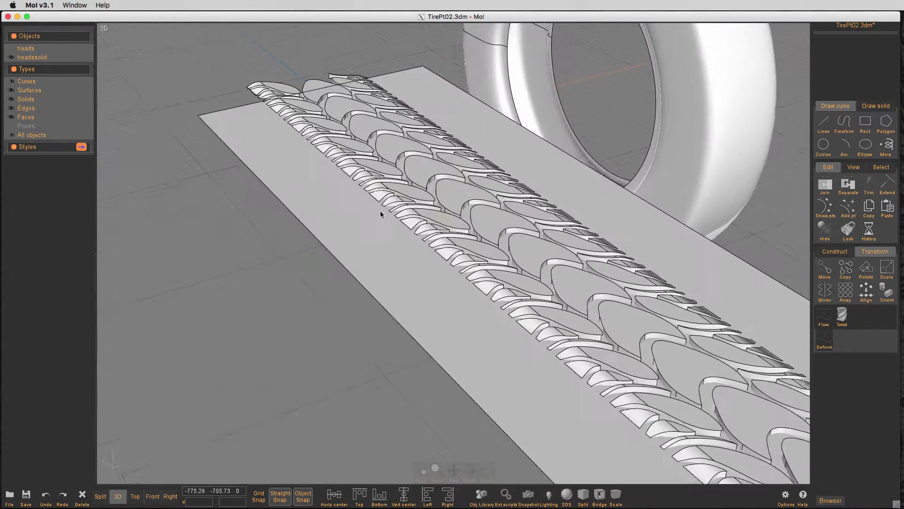
click(398, 217)
click(450, 222)
click(485, 212)
click(829, 311)
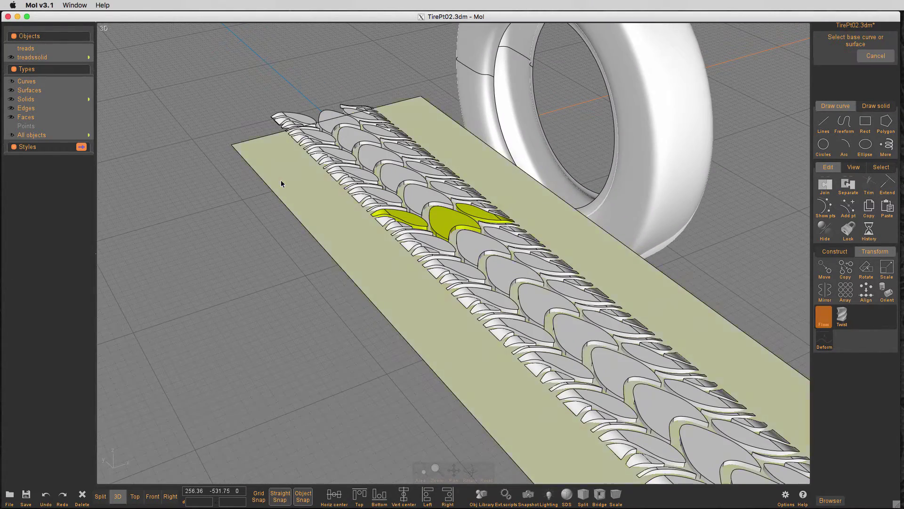
click(280, 180)
click(488, 33)
middle_drag(267, 123, 193, 237)
drag(249, 163, 451, 99)
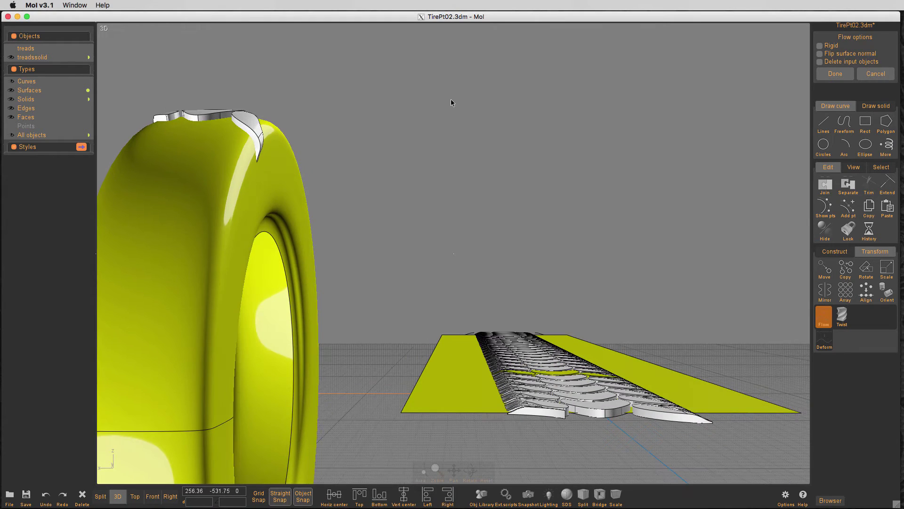
click(875, 74)
Step: Select all treadssolid objects and isolate them from the strip and the tire
key(Tab)
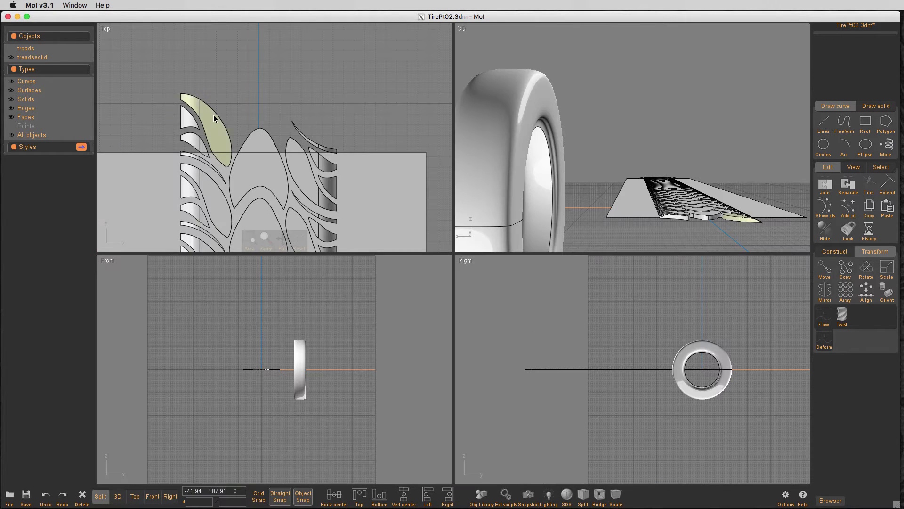
click(88, 58)
key(i)
scroll(288, 113, down, 5)
right_drag(342, 160, 372, 111)
click(372, 111)
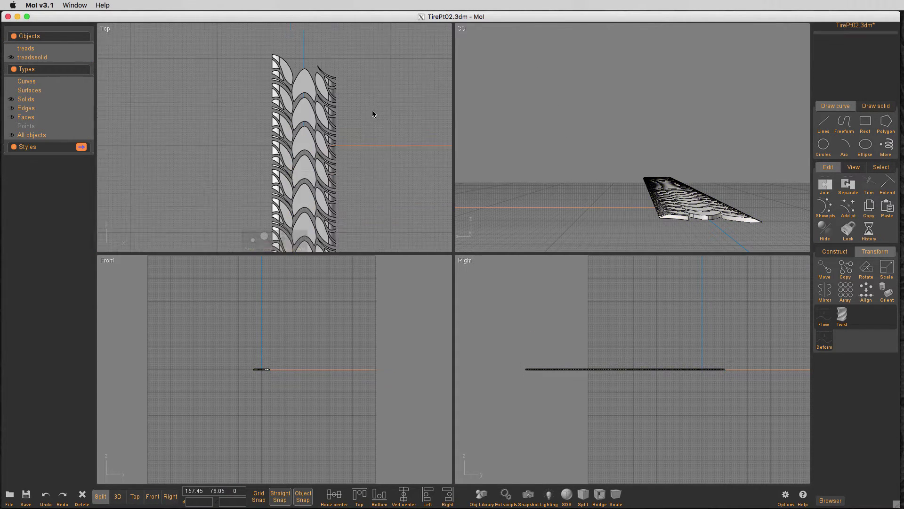
Step: Delete the arrayed tread copies in the middle and at the far end of the row
scroll(372, 113, down, 5)
right_drag(379, 146, 354, 81)
drag(374, 108, 240, 229)
key(Delete)
scroll(307, 197, down, 4)
drag(345, 206, 277, 252)
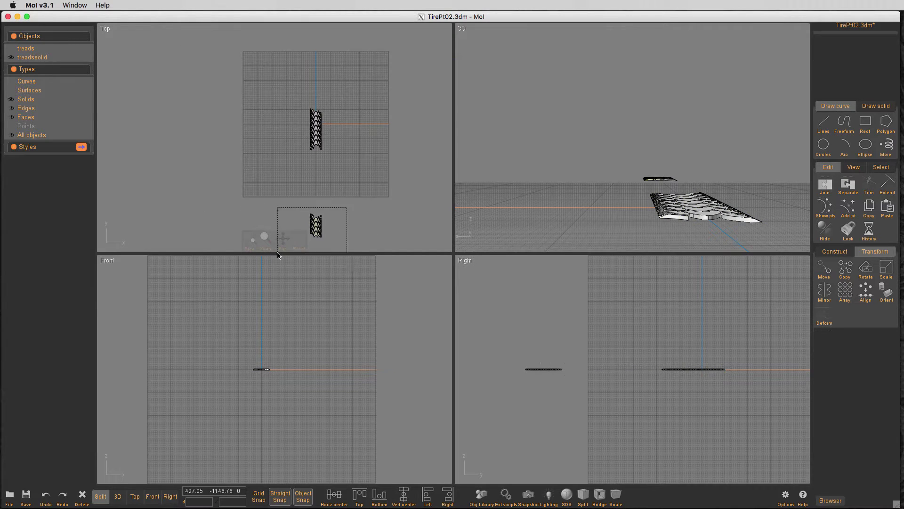
key(Delete)
right_click(299, 241)
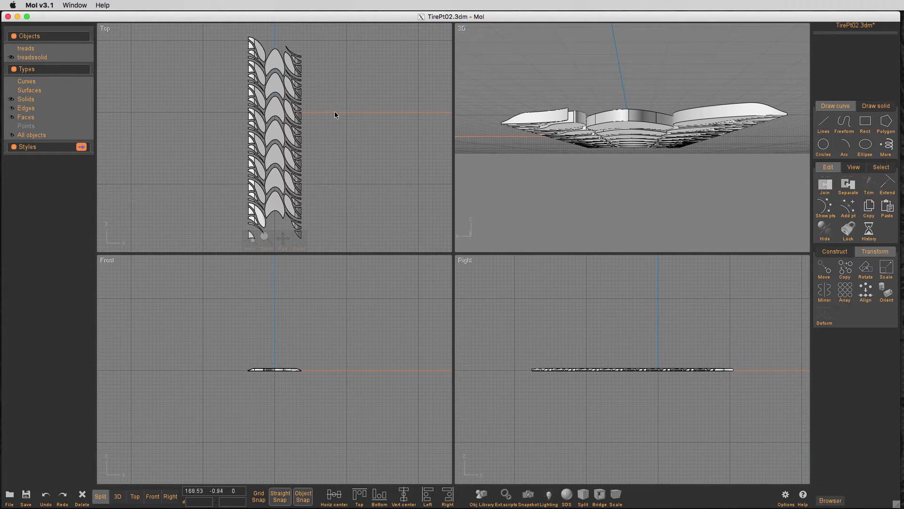
Step: Delete the remaining arrayed copies, keeping only the first tread set of one centre tread and its side treads
drag(320, 90, 224, 246)
key(Delete)
scroll(272, 50, up, 4)
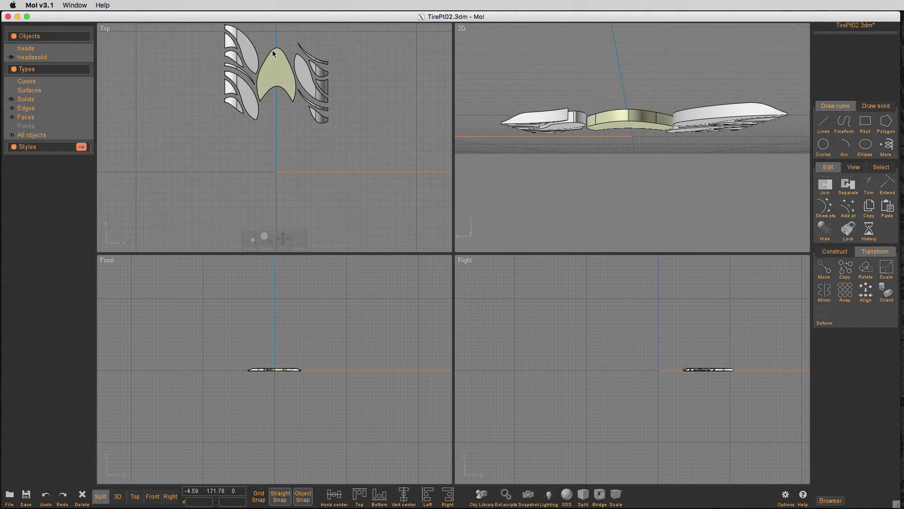
right_drag(273, 50, 300, 100)
drag(363, 151, 347, 163)
key(Delete)
drag(291, 141, 262, 169)
key(Delete)
right_click(299, 241)
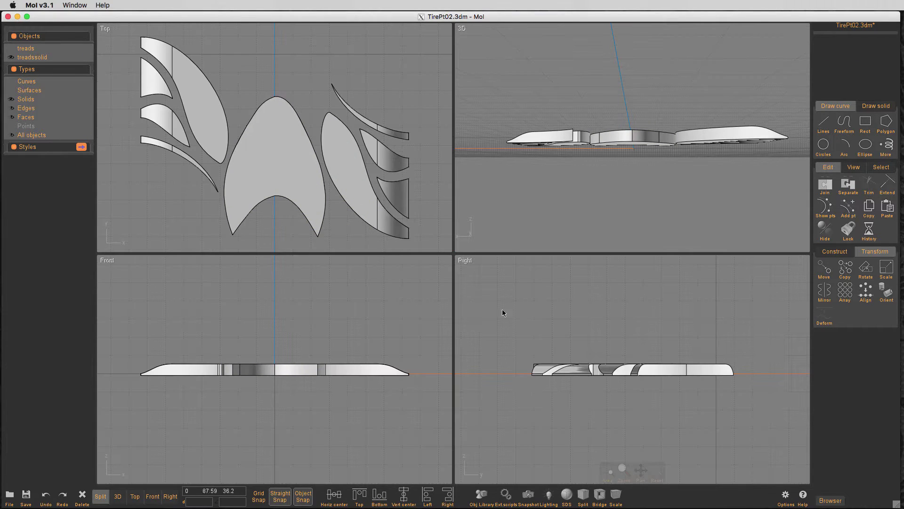
Step: Draw a control-point curve about 24.94 by 5.33 in the Front view, rising from the right outer tip to the treads' top edge
scroll(387, 330, up, 2)
right_drag(387, 330, 407, 315)
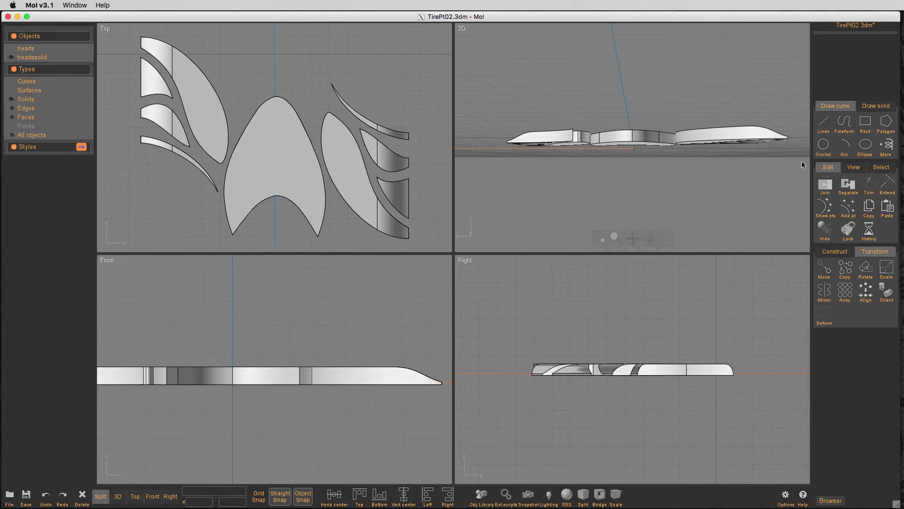
click(844, 125)
click(824, 127)
click(441, 382)
click(417, 381)
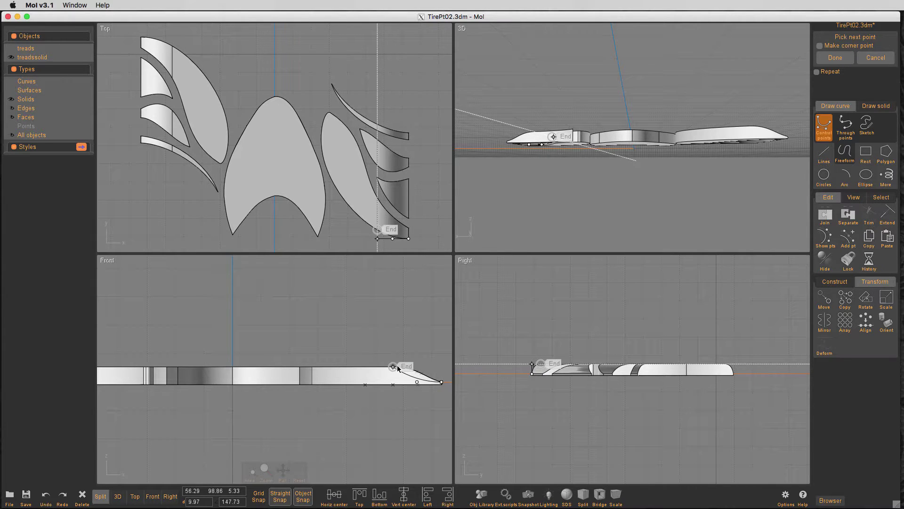
scroll(419, 364, up, 3)
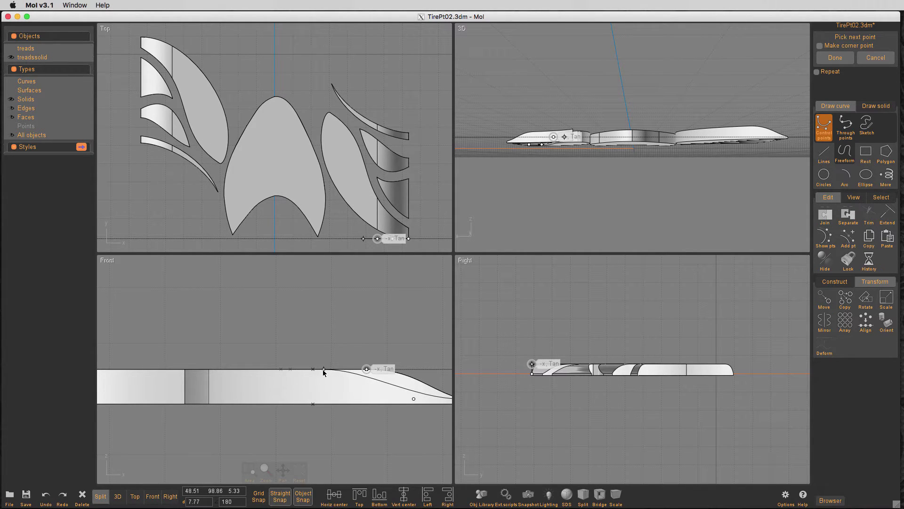
click(324, 369)
right_click(350, 315)
click(378, 383)
Step: Mirror the taper curve across the vertical centre axis in the Front view
right_drag(327, 314, 403, 310)
scroll(403, 310, down, 2)
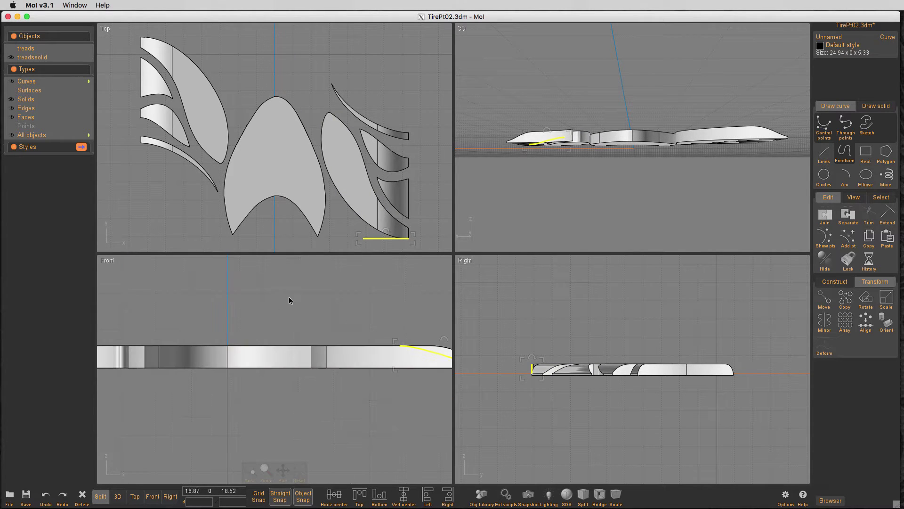
key(m)
click(227, 315)
click(227, 410)
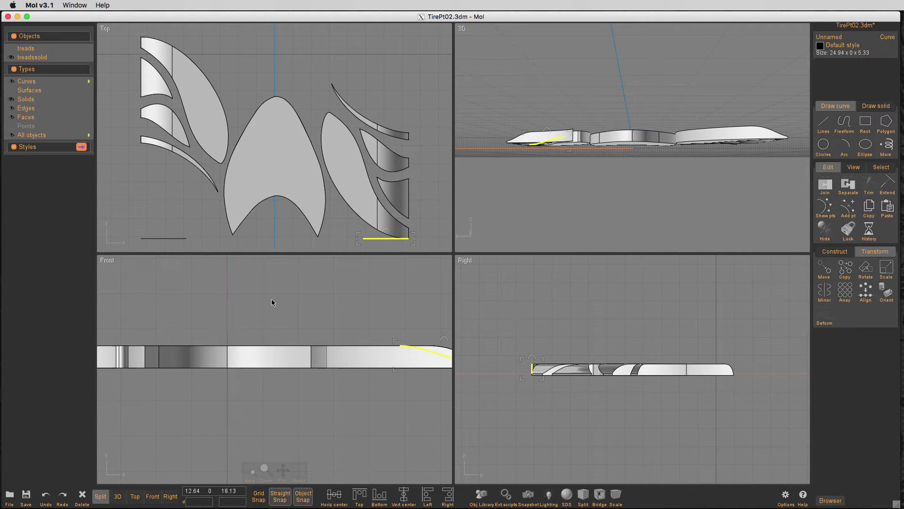
Step: Cut the treadssolid objects with both taper curves using Boolean difference and keep only the nine lower tread pieces
key(z)
click(303, 289)
key(z)
key(f)
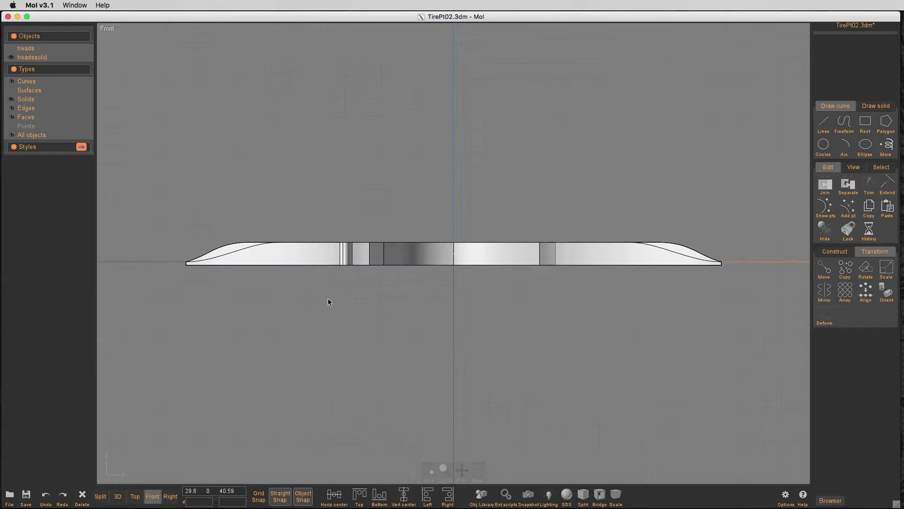
click(87, 57)
key(b)
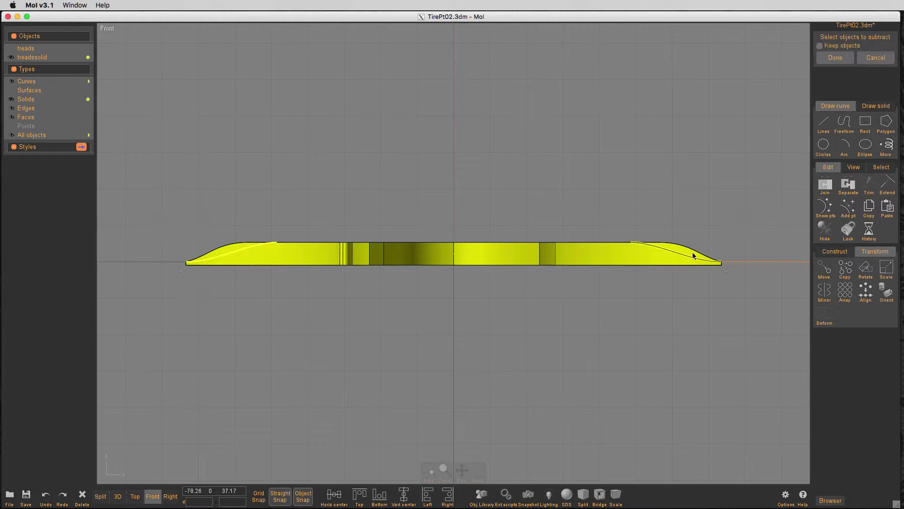
key(Escape)
key(Tab)
key(Tab)
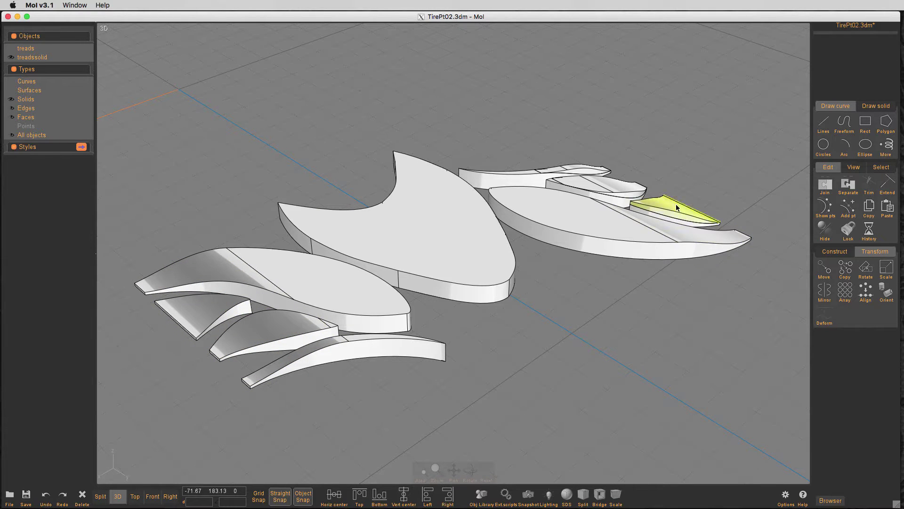
right_drag(727, 142, 702, 113)
key(Tab)
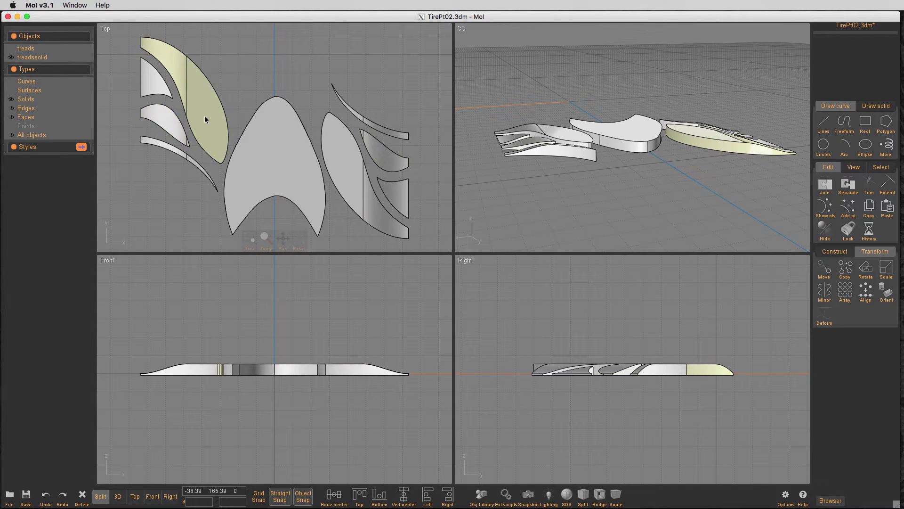
Step: Bring the hidden strip and tire back beside the treads and show the whole strip in the Top view
click(87, 57)
key(ctrl+i)
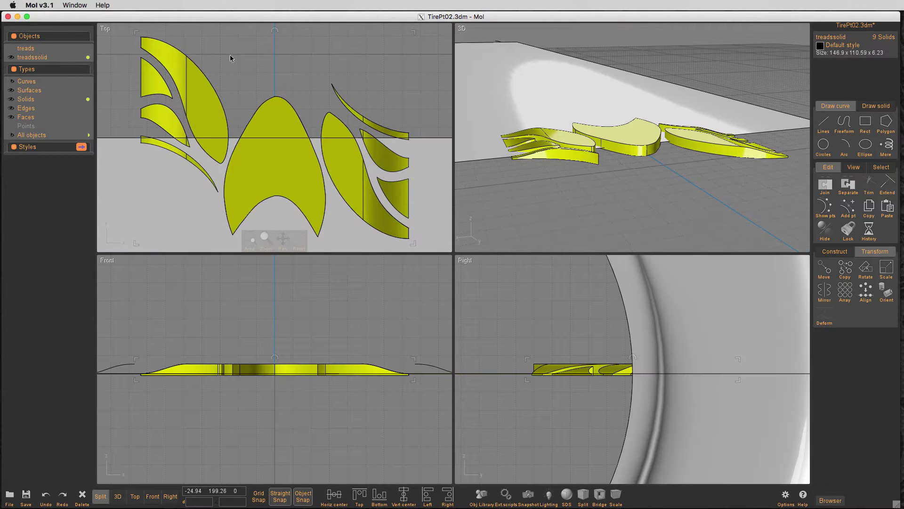
click(248, 64)
key(z)
key(Tab)
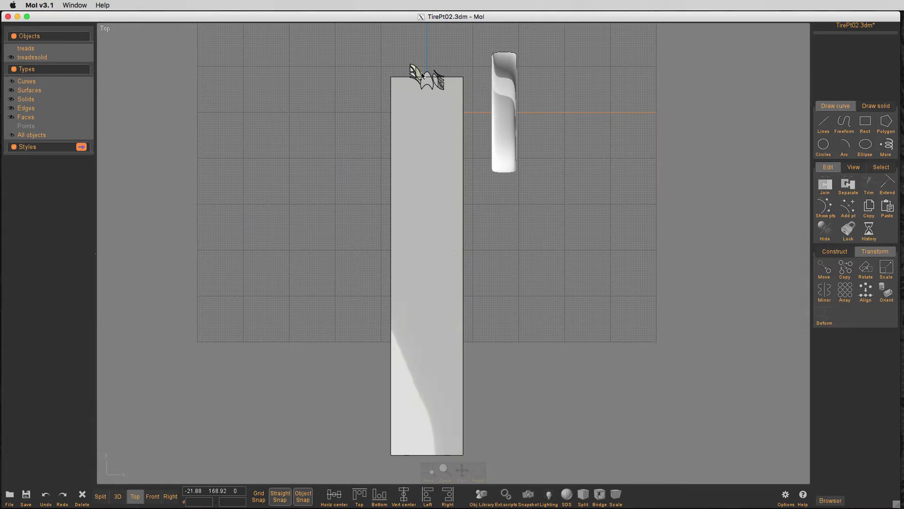
Step: Array the treadssolid objects in one direction along the strip's full length with 26 items in Extent, Count mode
click(89, 57)
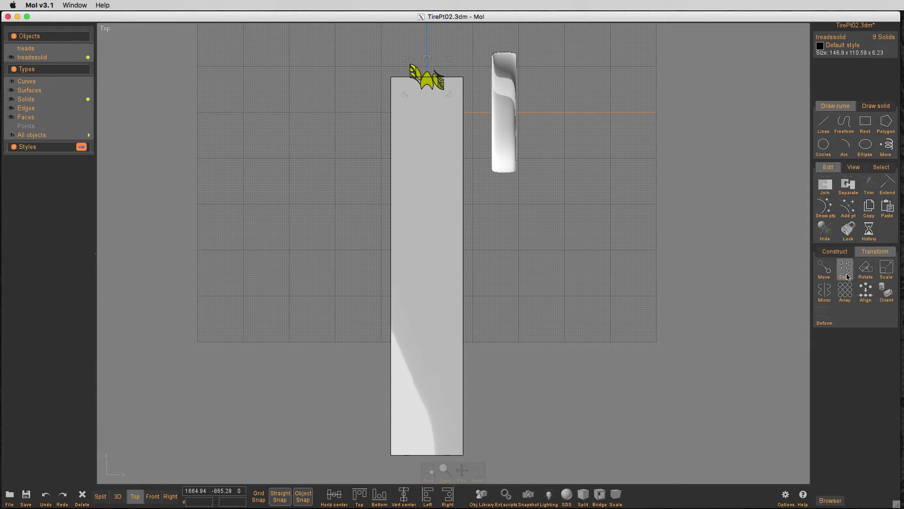
click(845, 290)
click(842, 293)
click(426, 77)
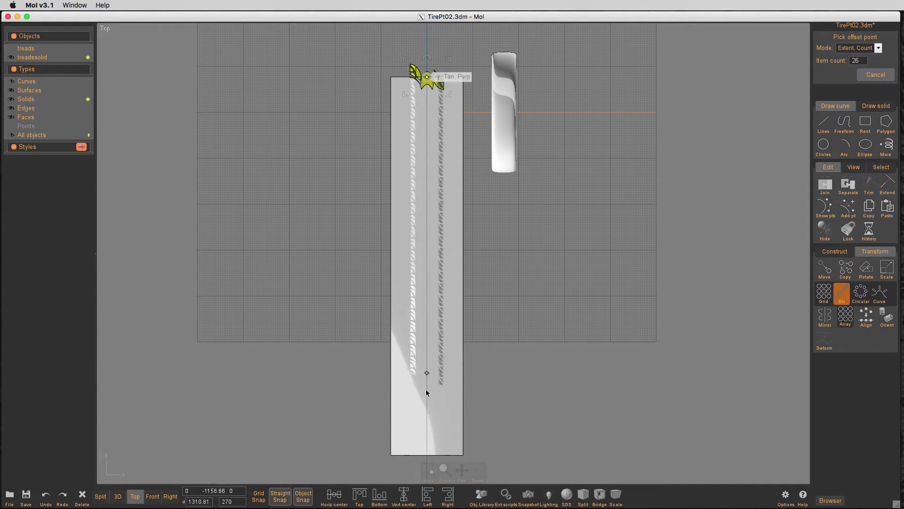
click(427, 455)
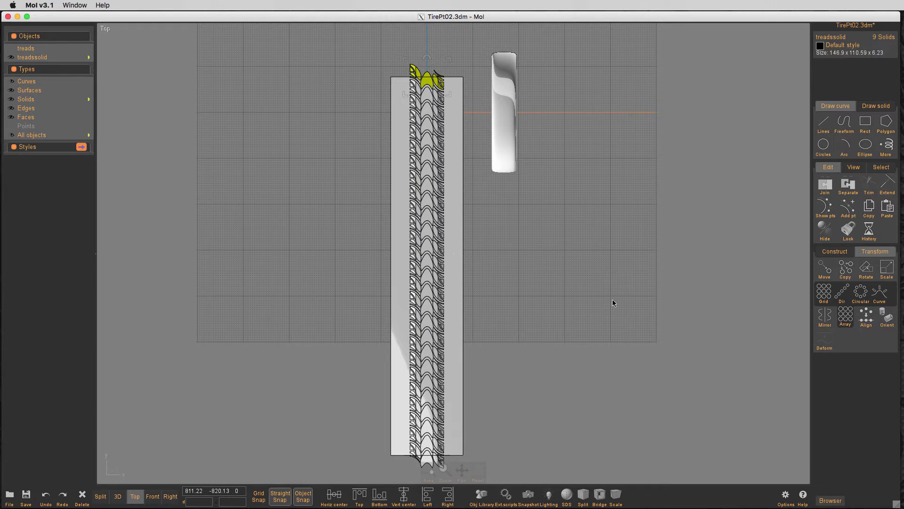
click(613, 300)
key(space)
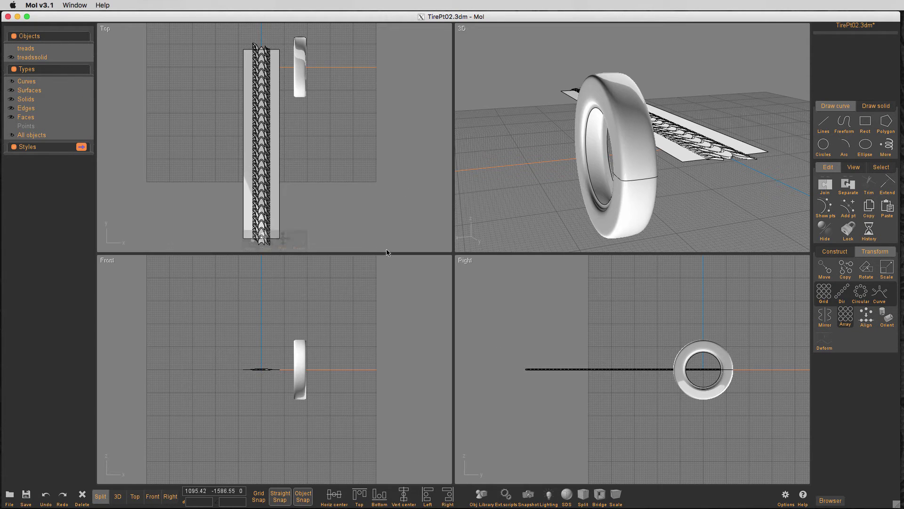
Step: Try to flow one re-tapered centre tread and its two adjacent side treads from the strip onto the tire
key(space)
right_drag(658, 187, 448, 234)
scroll(438, 223, up, 5)
click(406, 264)
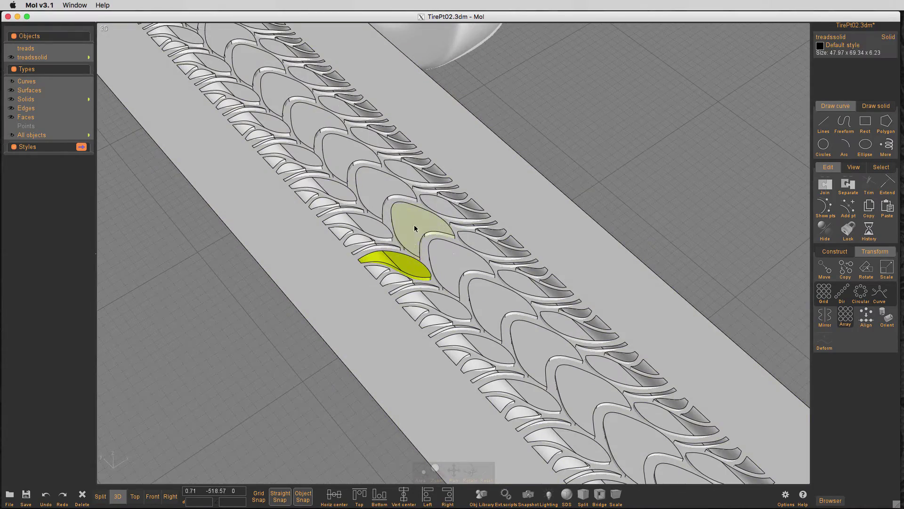
click(415, 226)
click(446, 207)
right_drag(626, 103, 641, 90)
middle_drag(641, 90, 725, 227)
scroll(678, 179, down, 5)
click(826, 345)
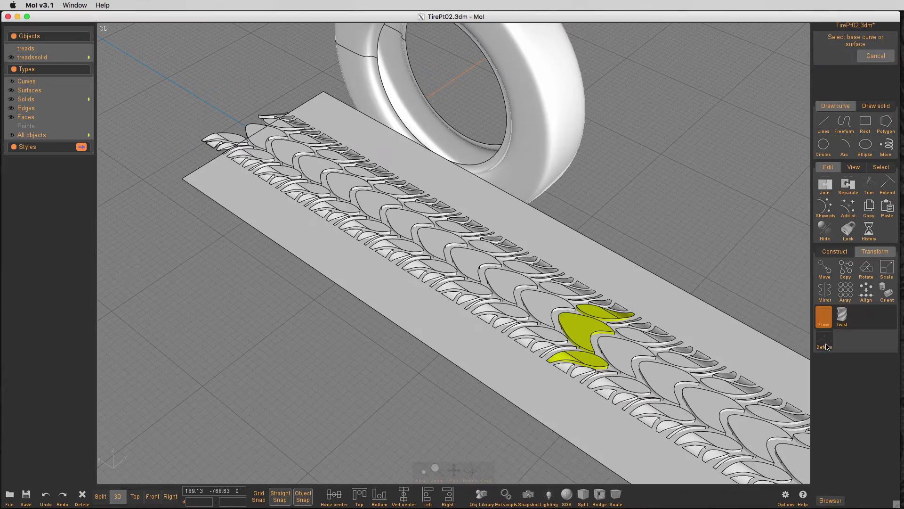
click(244, 210)
click(376, 30)
Step: Inspect the fit of the flowed treads on the tire's crown and shoulders, and cancel the flow
scroll(629, 107, down, 3)
middle_drag(629, 108, 548, 197)
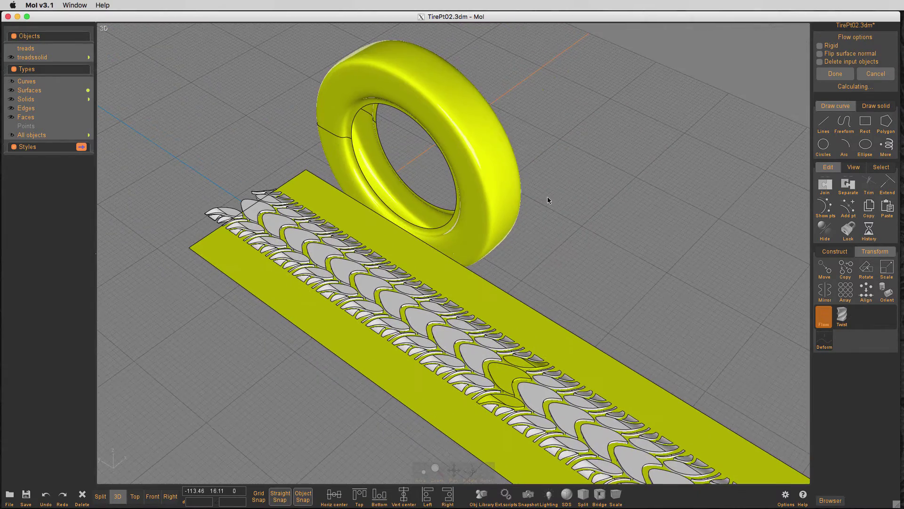
right_drag(582, 161, 457, 115)
scroll(598, 220, up, 4)
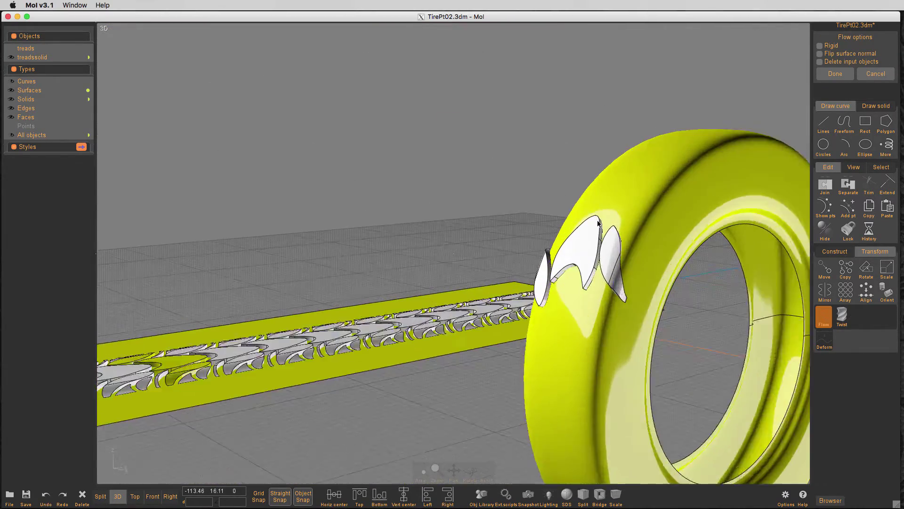
right_drag(598, 223, 700, 222)
scroll(700, 222, down, 4)
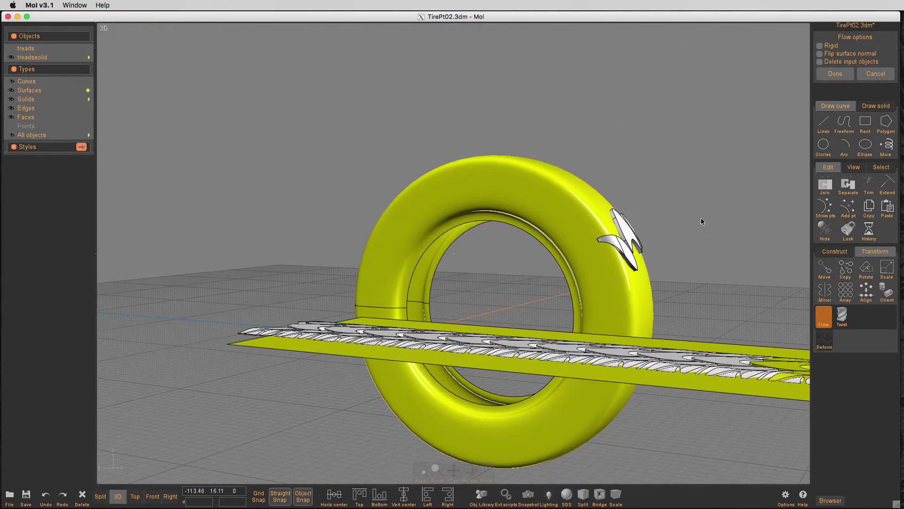
click(875, 74)
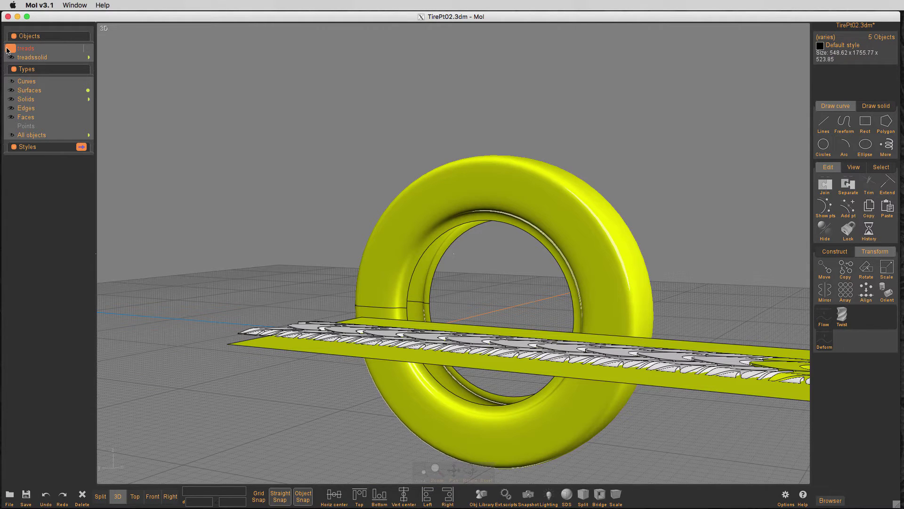
Step: Scale all the treadssolid objects in height only by a factor of about 0.71 from the strip level in the Front view
click(181, 110)
click(87, 57)
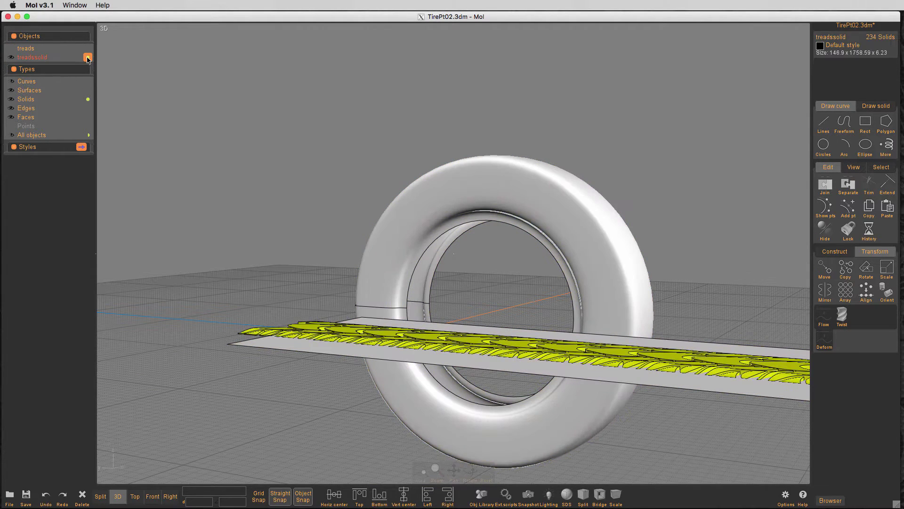
key(z)
key(space)
scroll(233, 347, up, 4)
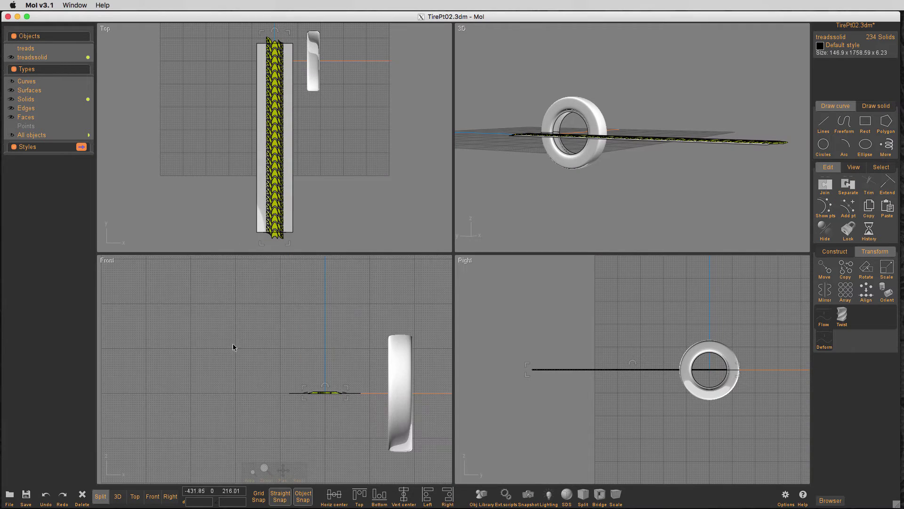
key(Tab)
scroll(545, 313, up, 6)
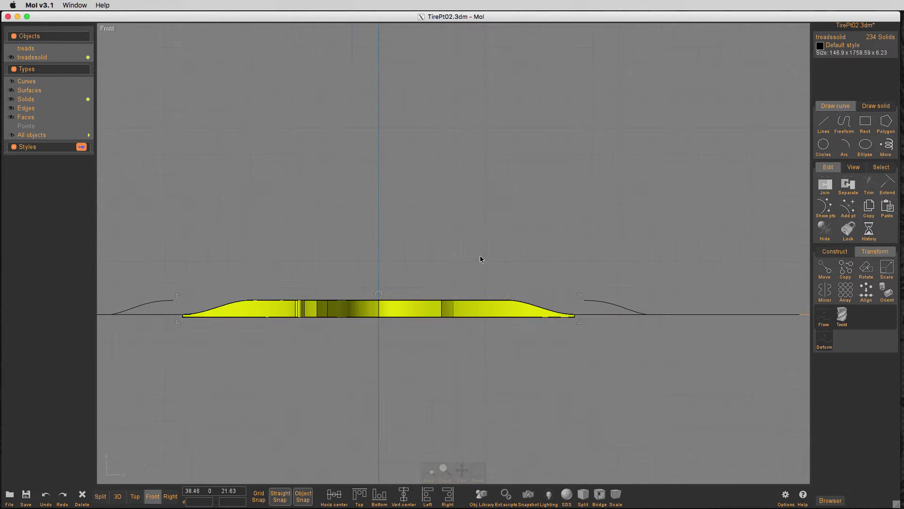
key(s)
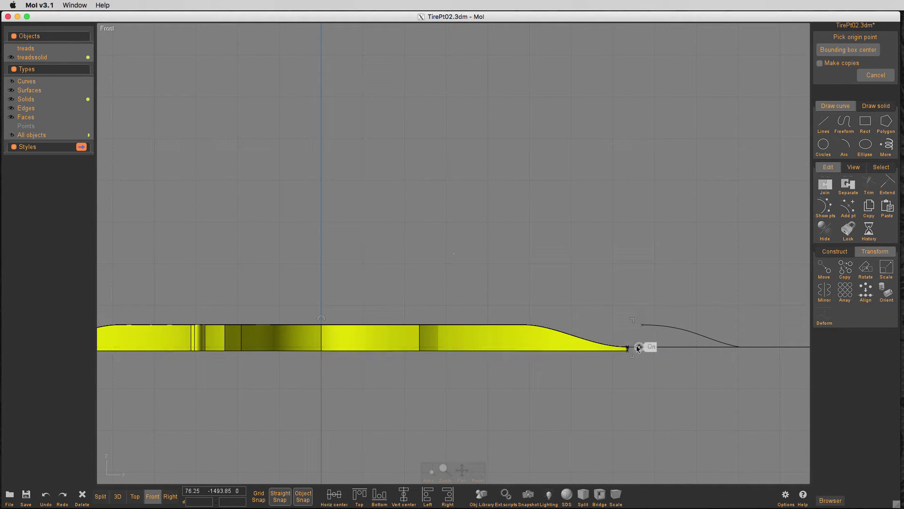
click(627, 347)
click(628, 181)
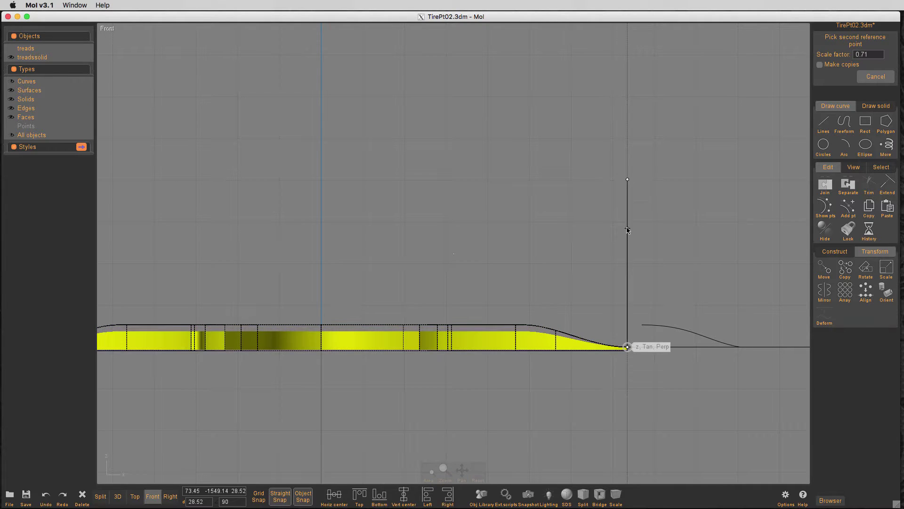
click(544, 219)
key(Tab)
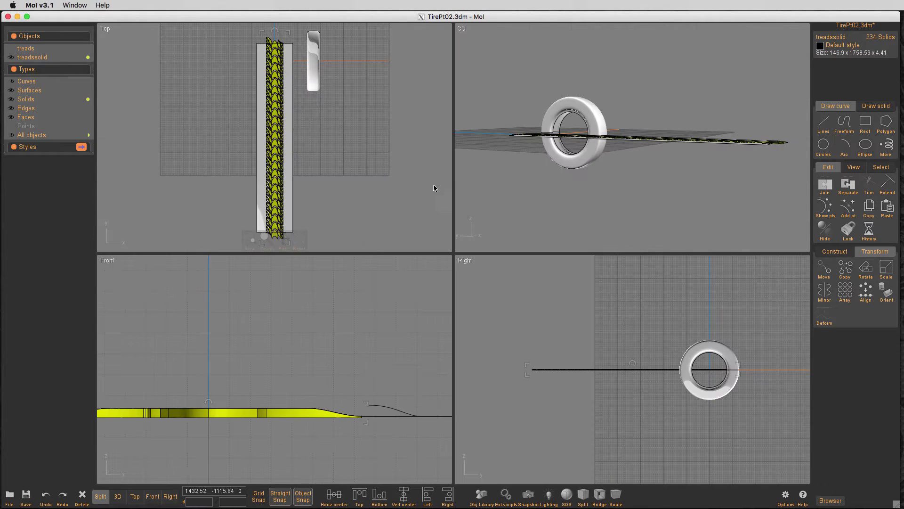
key(Escape)
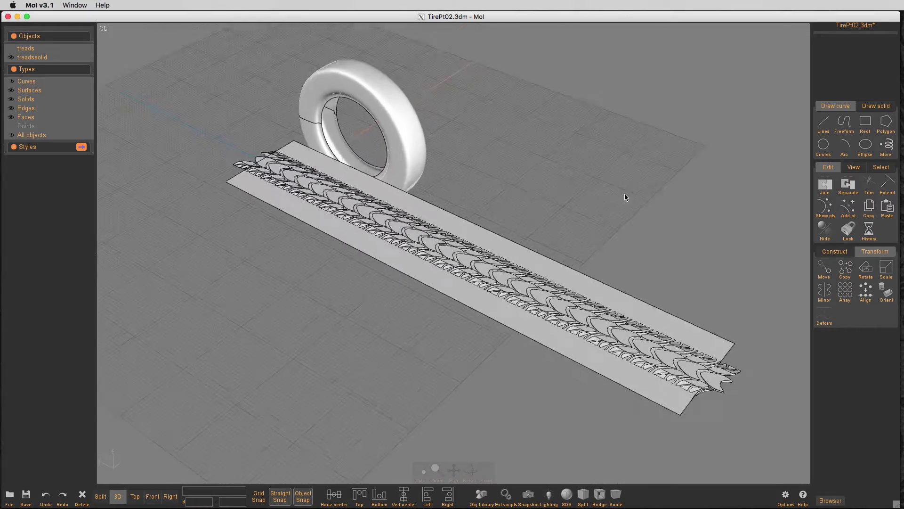
Step: Try to flow one lowered centre tread and its two adjacent side treads from the strip onto the tire
scroll(565, 203, up, 5)
click(348, 344)
click(345, 313)
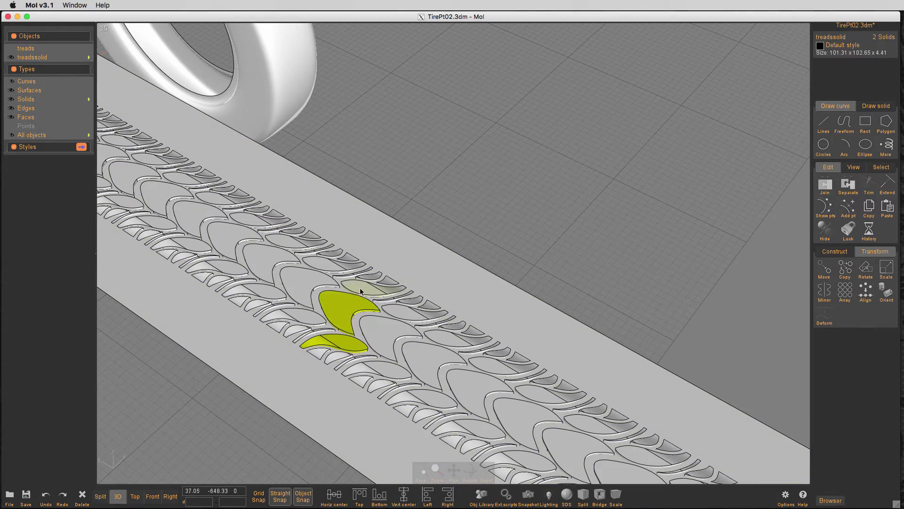
click(365, 287)
click(829, 315)
click(825, 316)
middle_drag(454, 115, 753, 225)
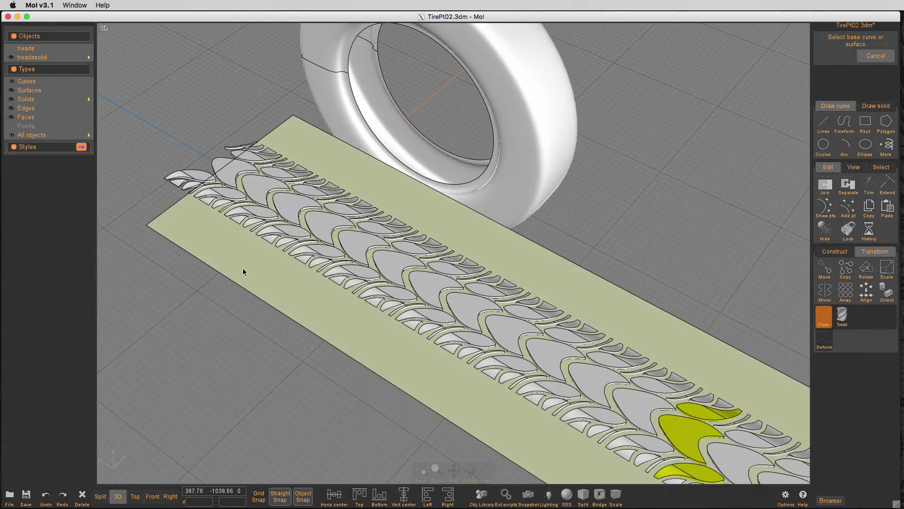
click(242, 267)
click(355, 28)
Step: Inspect the height and fit of the lowered flowed treads on the tire's crown and shoulders, and cancel the flow
scroll(487, 229, down, 3)
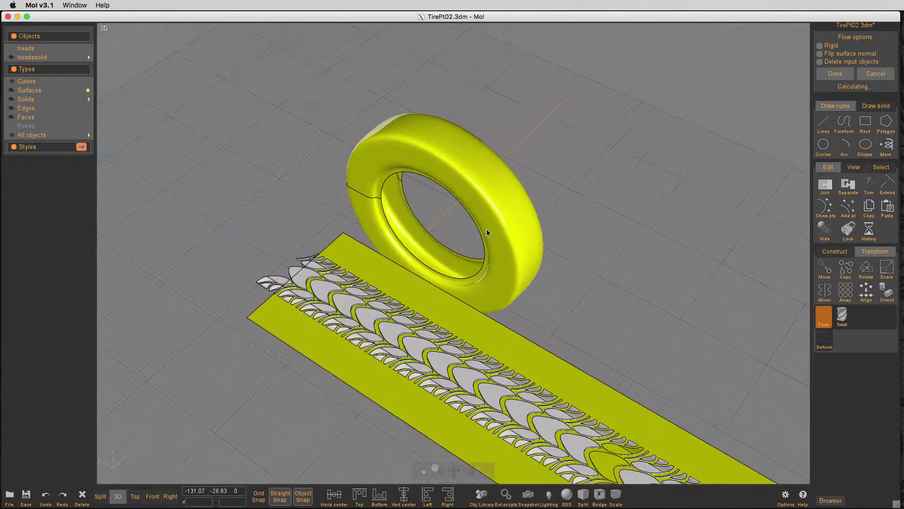
scroll(601, 128, up, 6)
right_drag(660, 257, 630, 289)
scroll(593, 288, down, 3)
scroll(560, 287, up, 10)
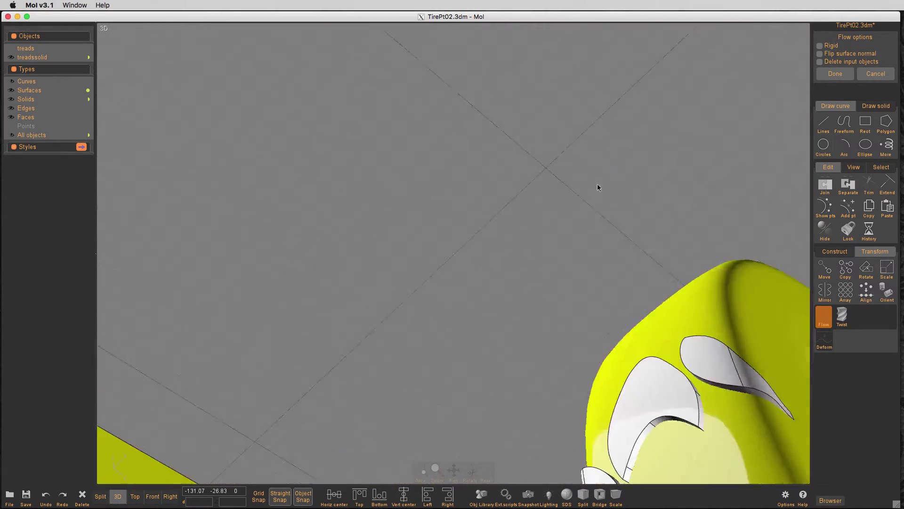
right_drag(572, 162, 759, 280)
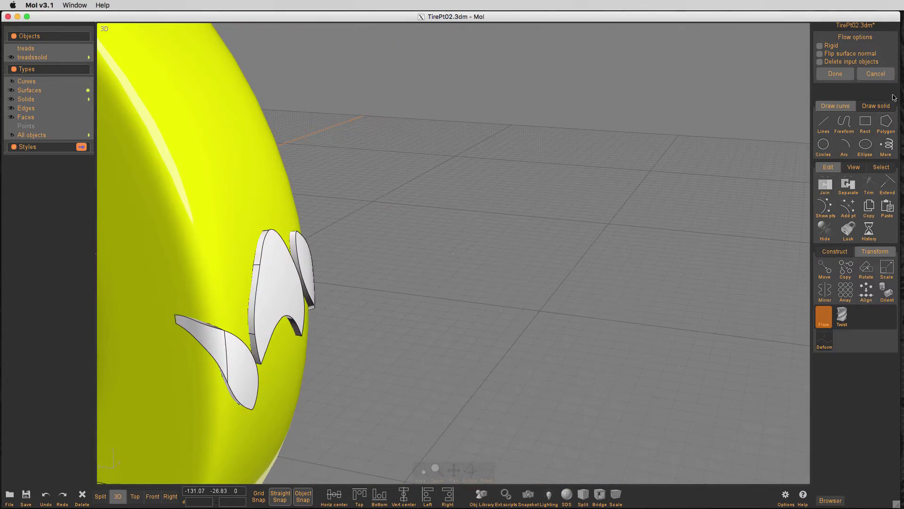
click(879, 75)
scroll(578, 253, down, 3)
scroll(578, 253, down, 5)
click(598, 248)
right_drag(597, 248, 608, 304)
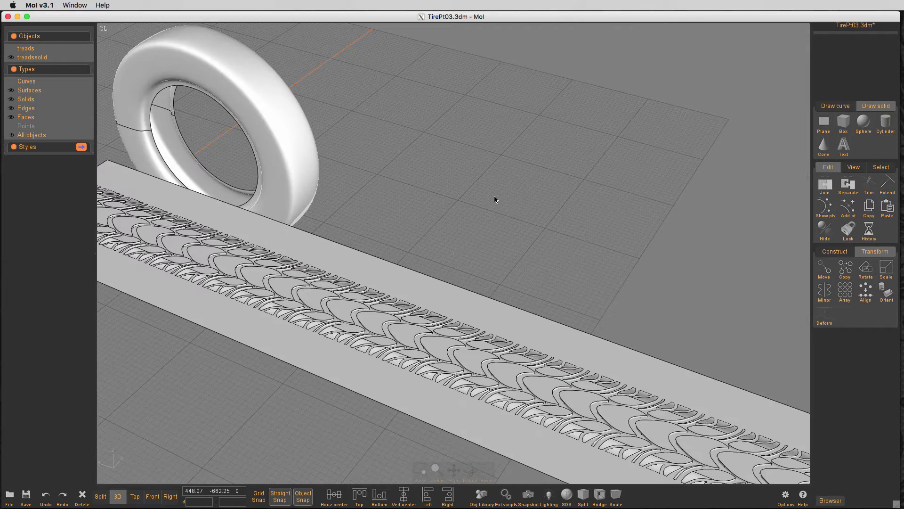
scroll(493, 212, down, 2)
scroll(491, 230, up, 3)
middle_drag(490, 226, 571, 148)
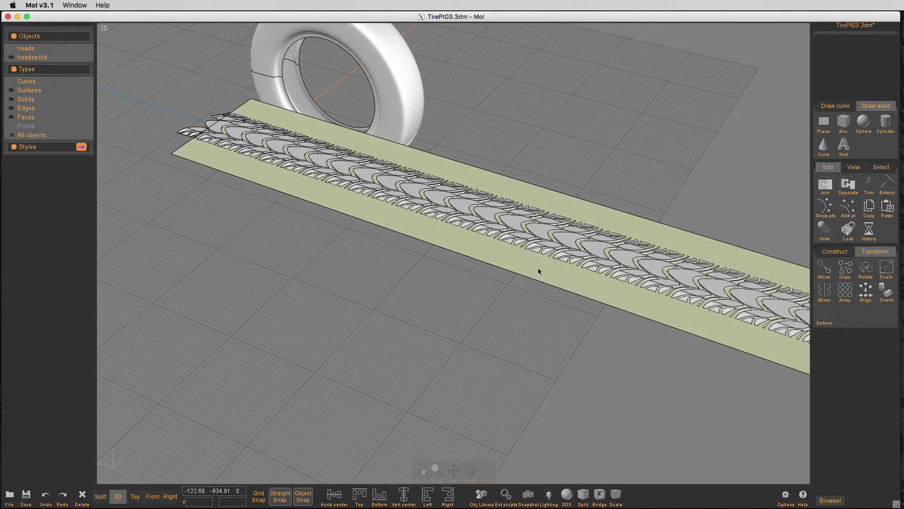
scroll(513, 296, up, 2)
scroll(514, 292, down, 1)
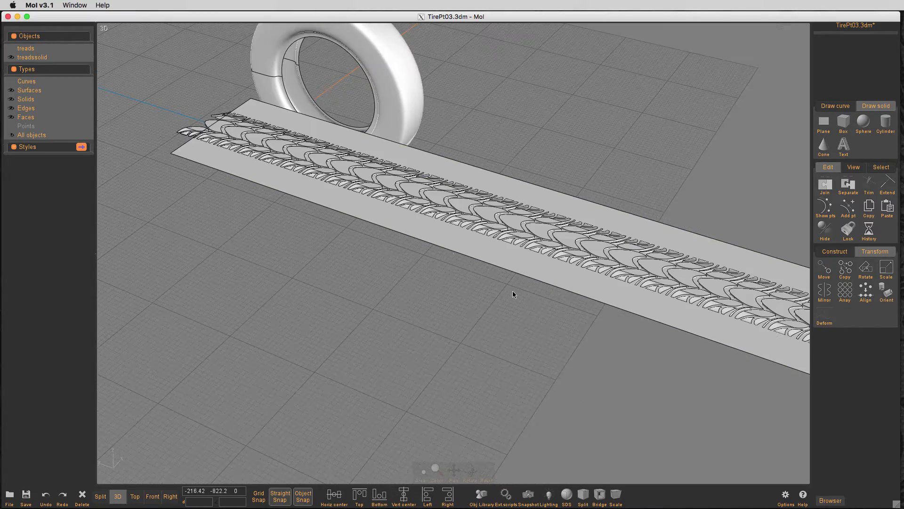
scroll(510, 279, up, 2)
scroll(590, 108, up, 2)
Step: Place the text MOI 3D GREAT TIRES in bold italic Helvetica Neue at the strip's left edge in the Top view
key(F2)
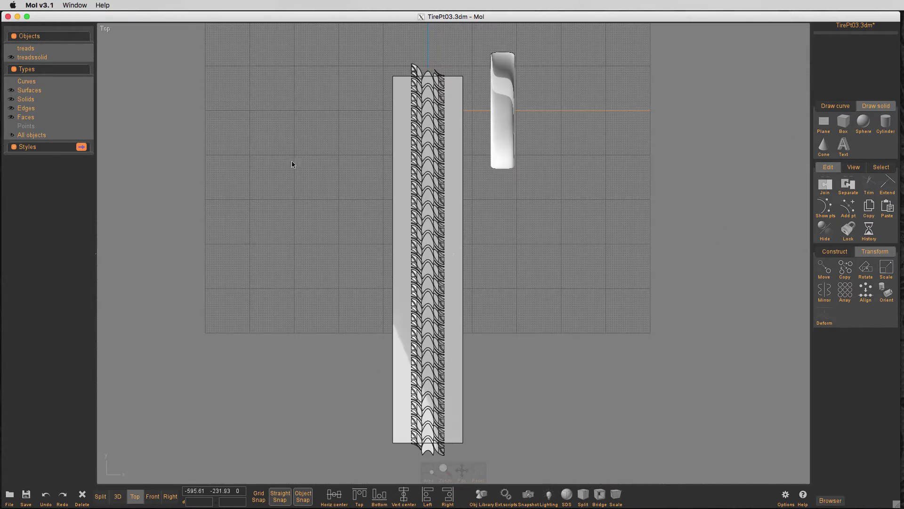
scroll(282, 163, up, 3)
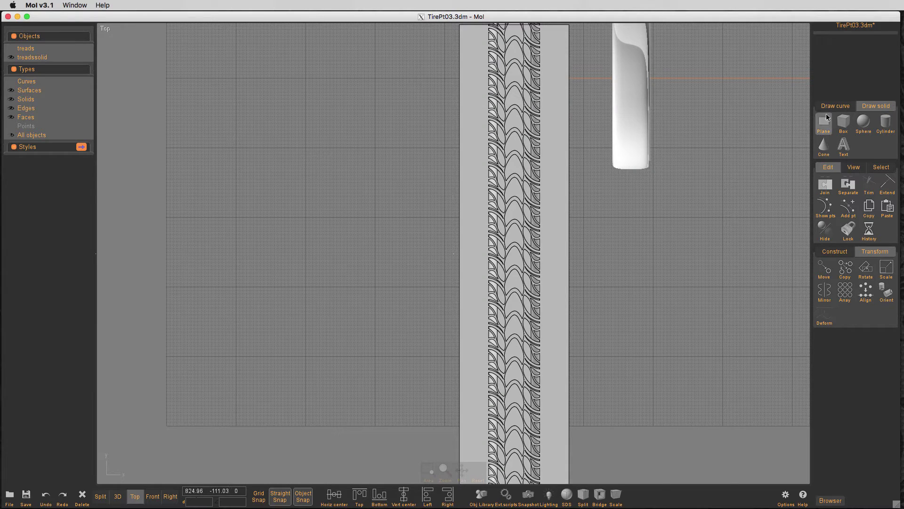
click(843, 151)
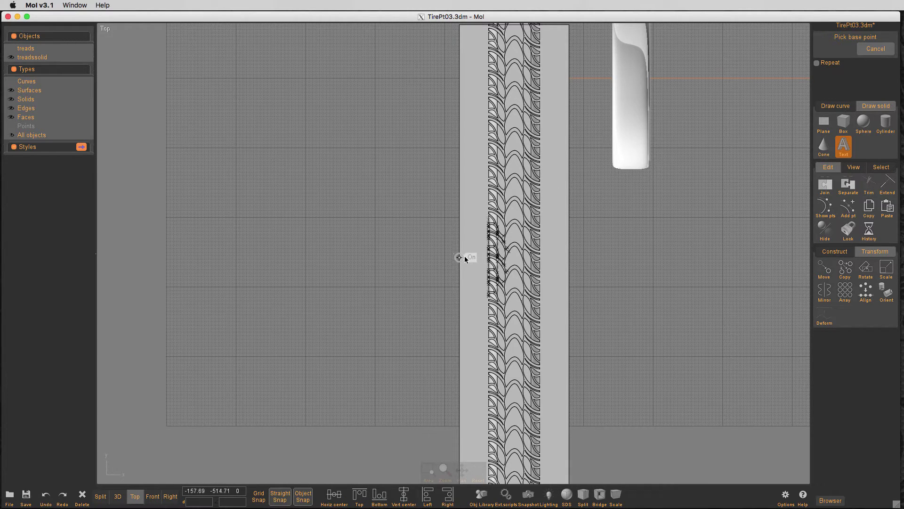
click(465, 256)
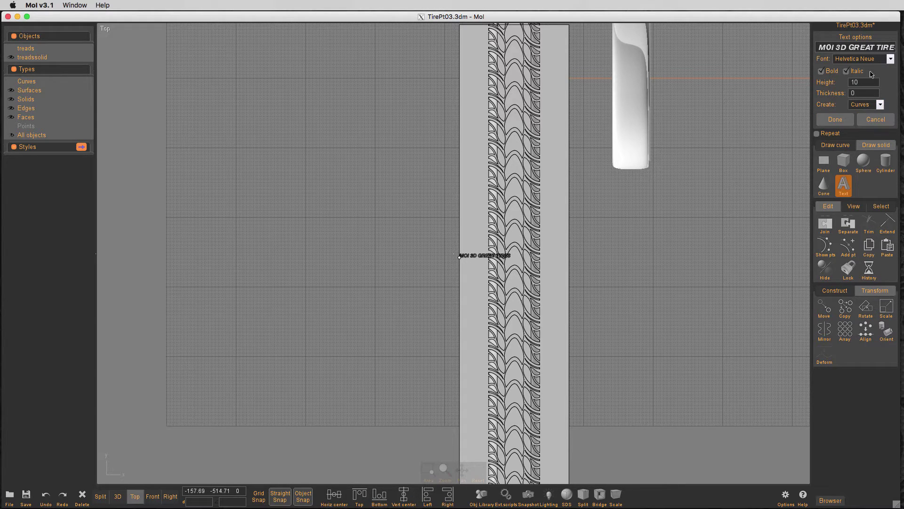
double_click(828, 47)
drag(828, 48, 871, 48)
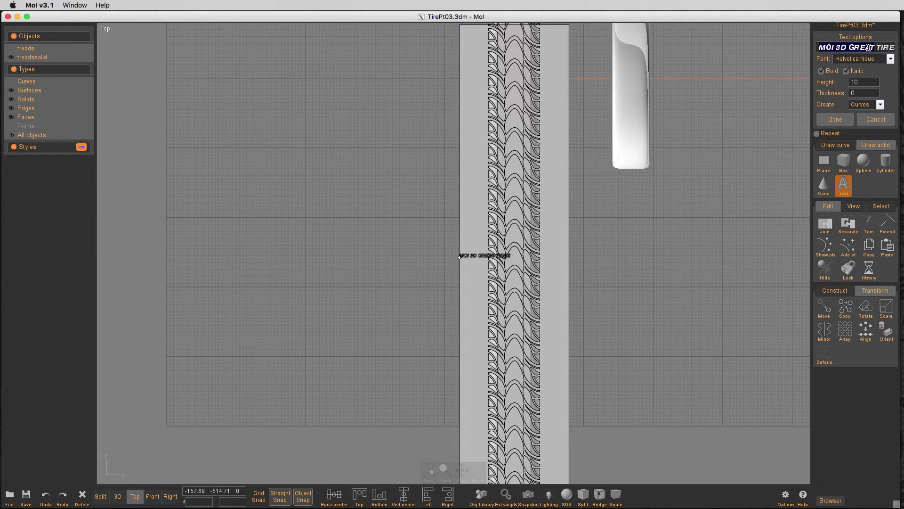
click(875, 47)
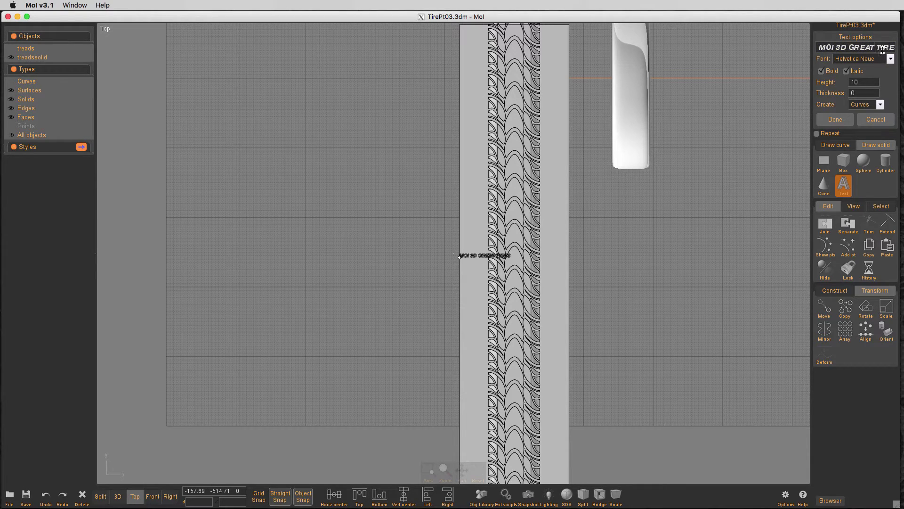
Step: Set the text height to 20 and create it as curves
click(868, 83)
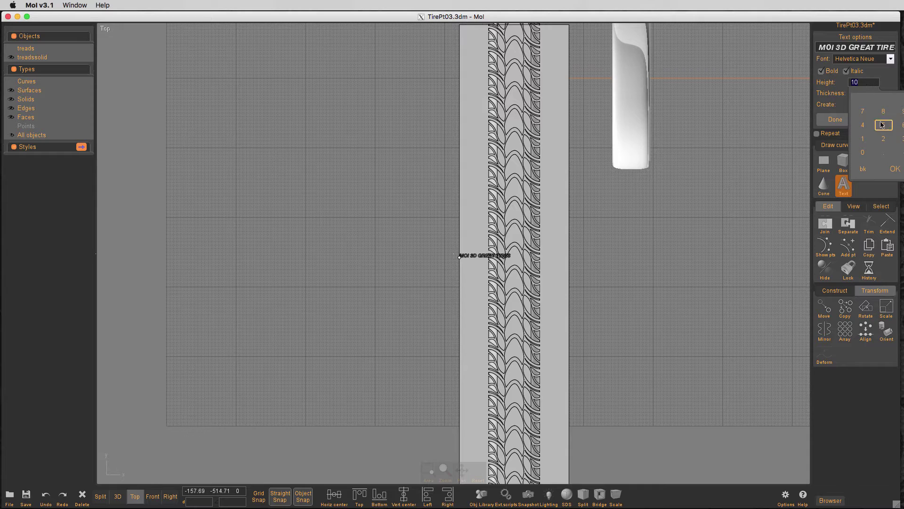
click(885, 140)
click(895, 169)
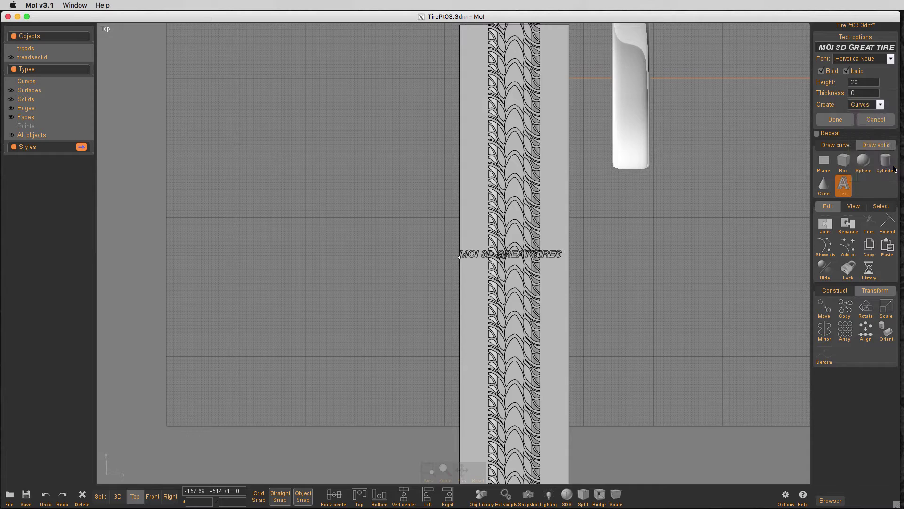
click(844, 120)
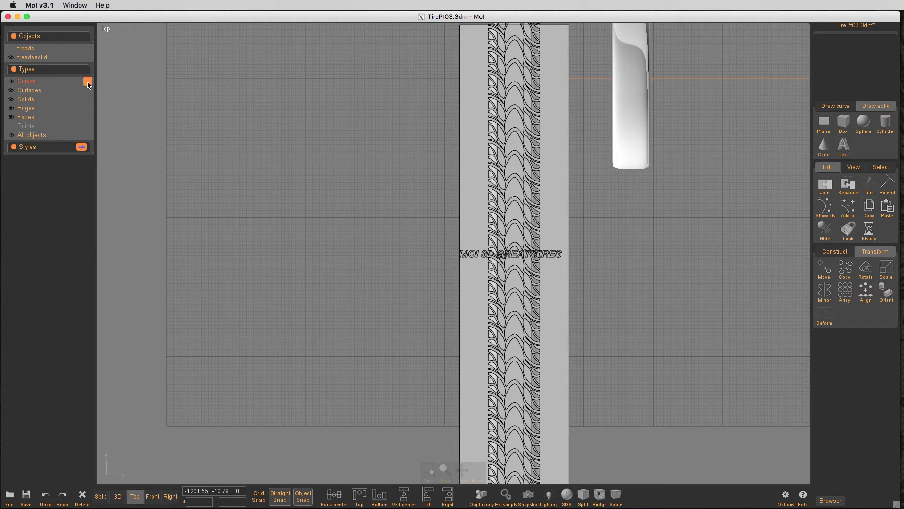
Step: Name the selected lettering curves "text curves"
click(834, 39)
text(text )
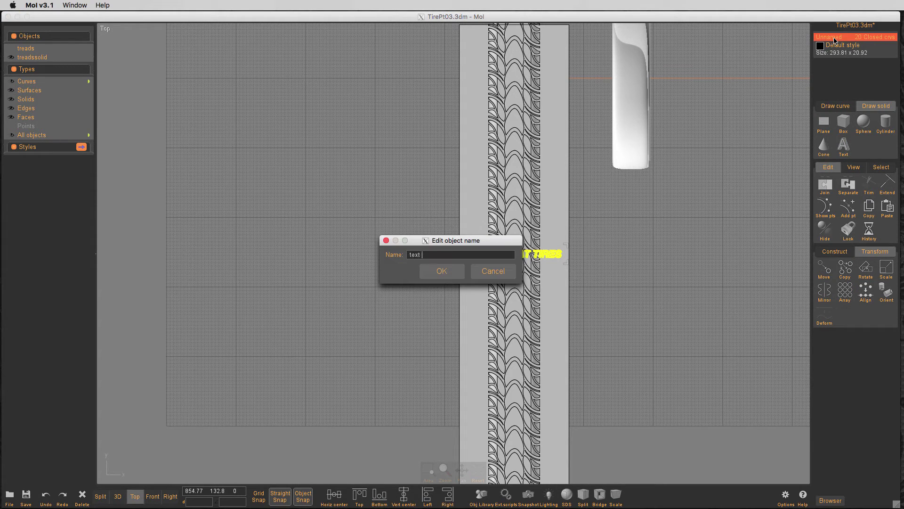
text(curves)
key(Return)
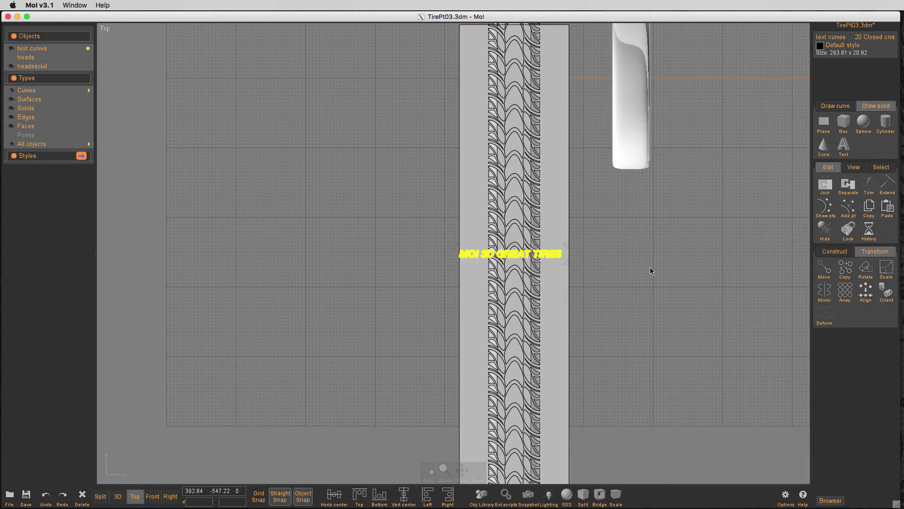
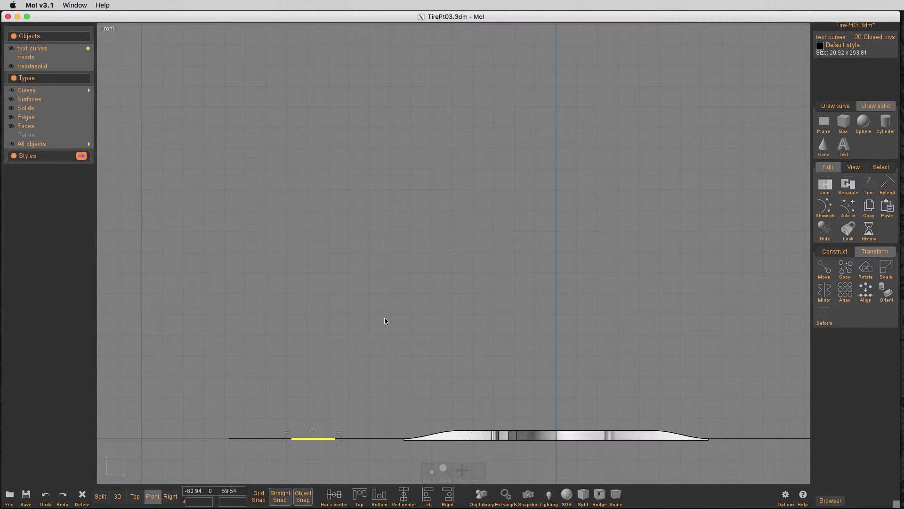
Step: Extrude the text curves upward by about 9.16 with capped ends in the Front view
scroll(294, 376, up, 1)
scroll(312, 419, up, 2)
middle_drag(312, 420, 343, 317)
key(e)
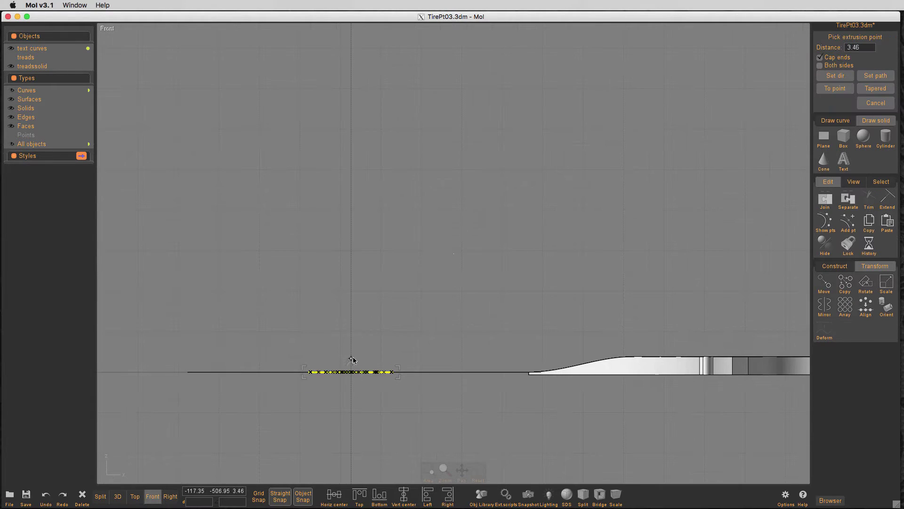
click(355, 336)
Step: Select the extruded lettering solids and name them "Text"
drag(428, 286, 285, 372)
click(834, 38)
text(Text)
key(Return)
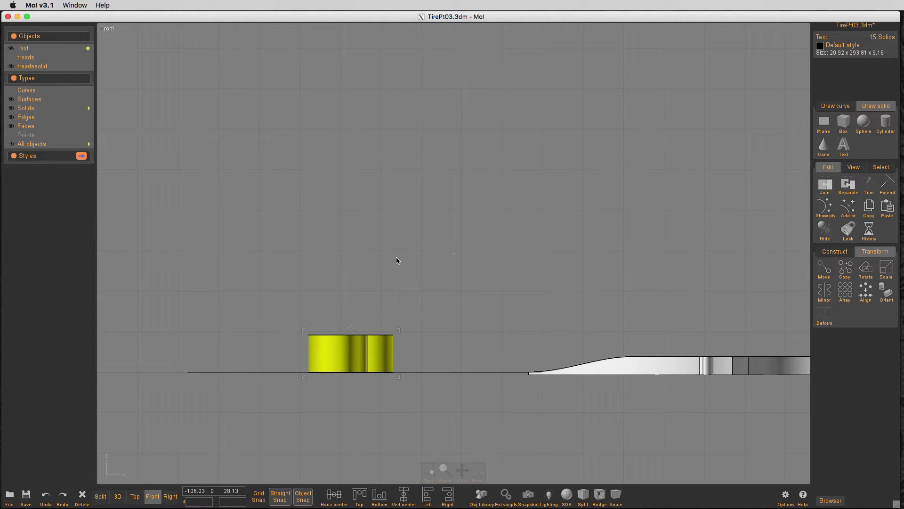
Step: Reduce the Text solids' height to about 2.64 and move them straight down so their underside rests on the strip
drag(397, 329, 398, 349)
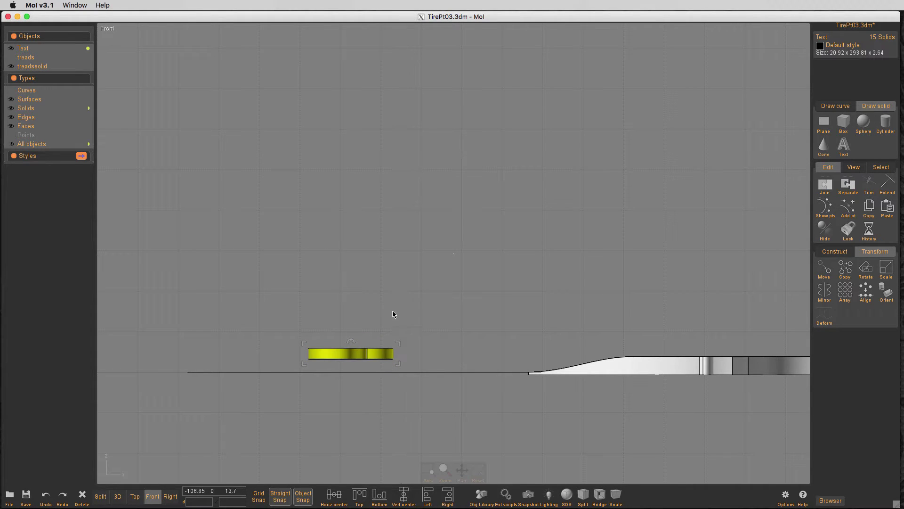
key(m)
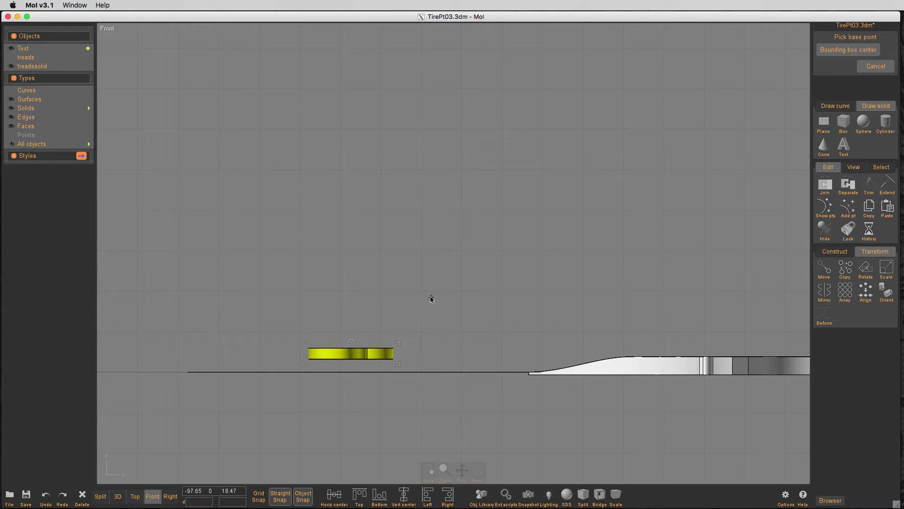
click(393, 358)
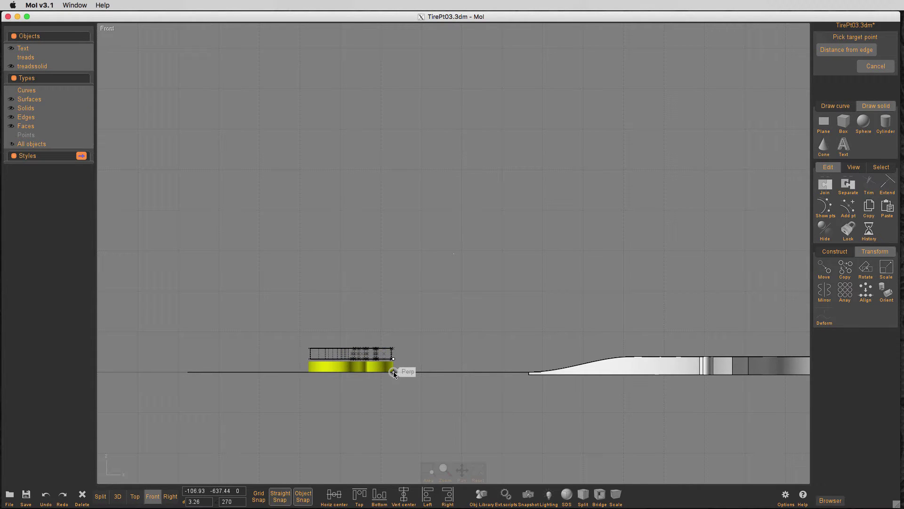
click(393, 372)
Step: Try to flow the Text solids from the flat strip surface onto the tire surface
key(space)
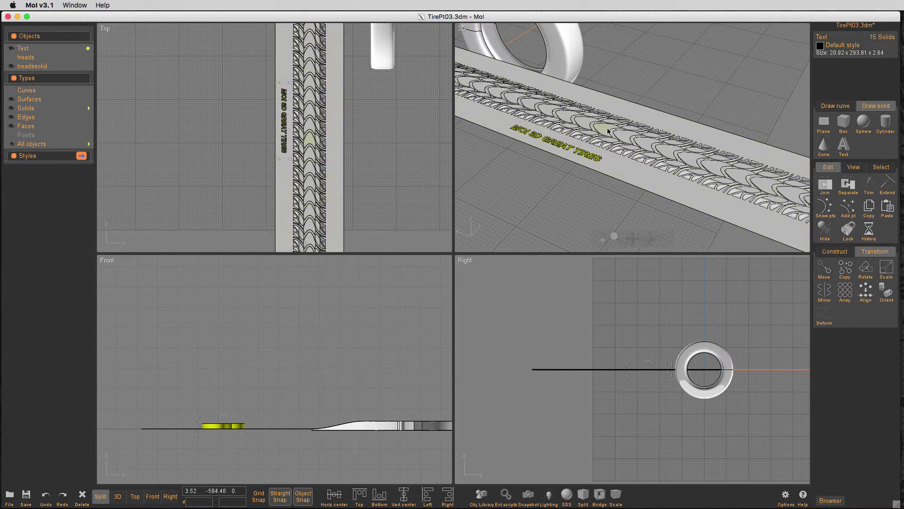
key(Tab)
middle_drag(550, 158, 528, 199)
click(825, 318)
click(825, 319)
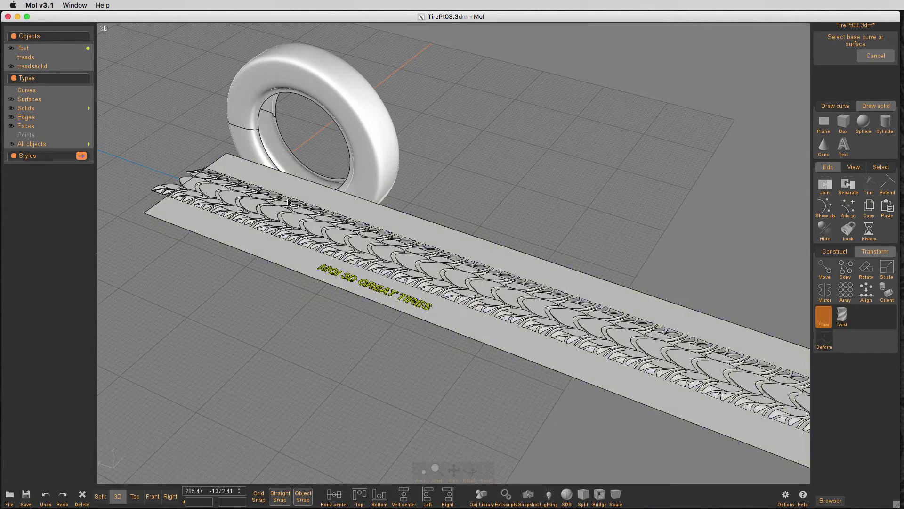
click(183, 215)
click(253, 99)
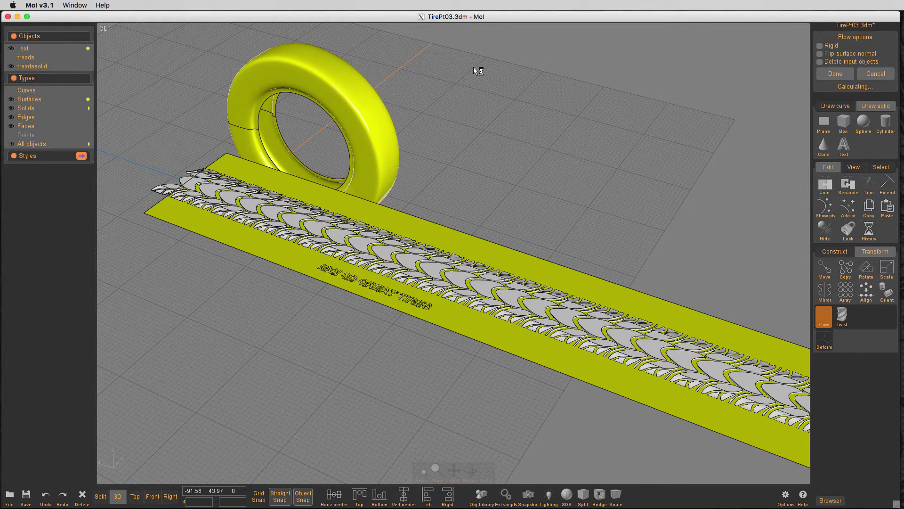
drag(473, 66, 770, 98)
key(Return)
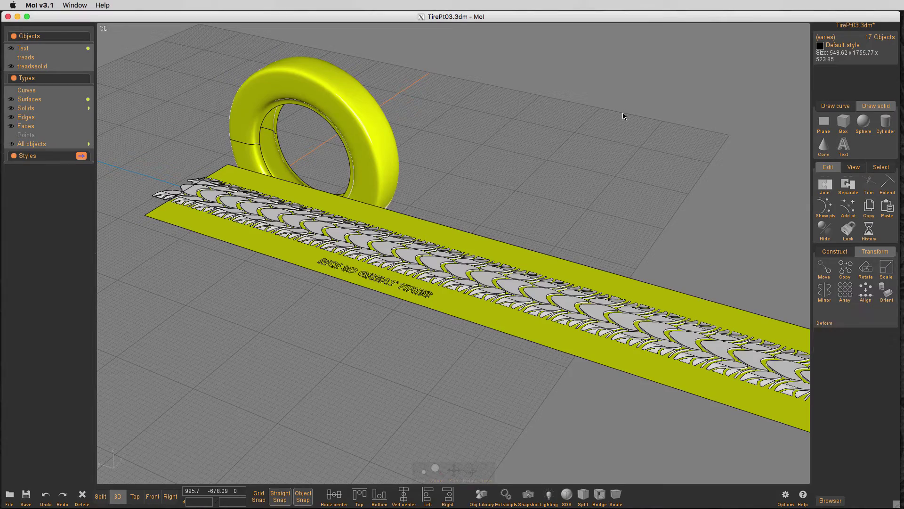
right_drag(623, 116, 540, 195)
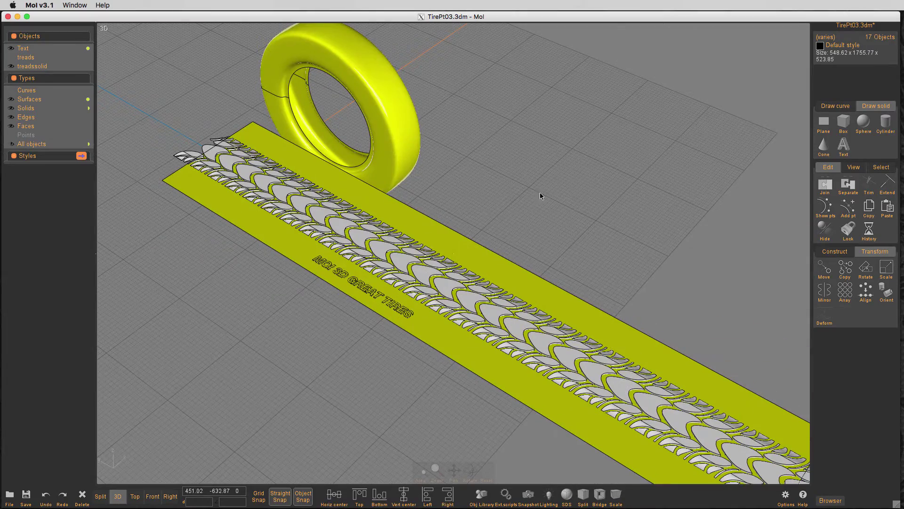
Step: Reselect only the Text solids and shift them sideways on the strip, slightly closer to the tread pattern
click(499, 207)
click(88, 48)
scroll(345, 341, up, 3)
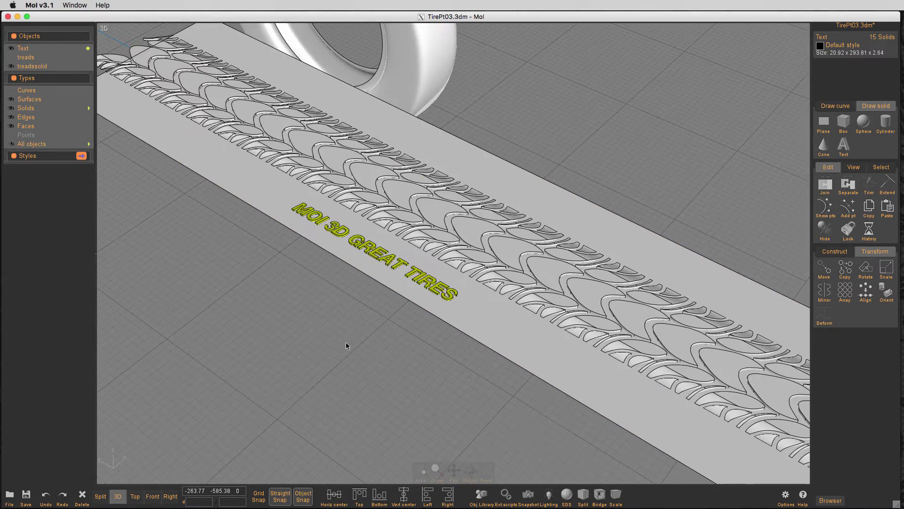
key(F5)
scroll(357, 100, up, 3)
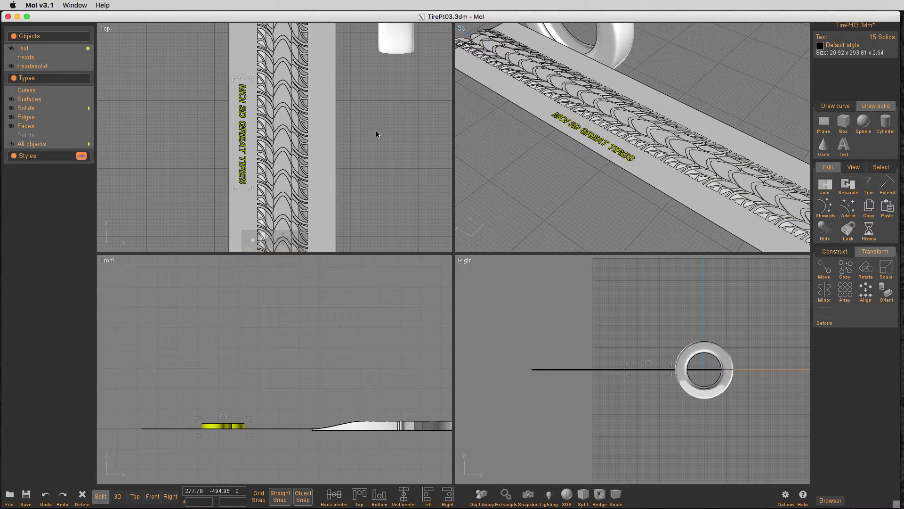
key(c)
key(z)
click(131, 143)
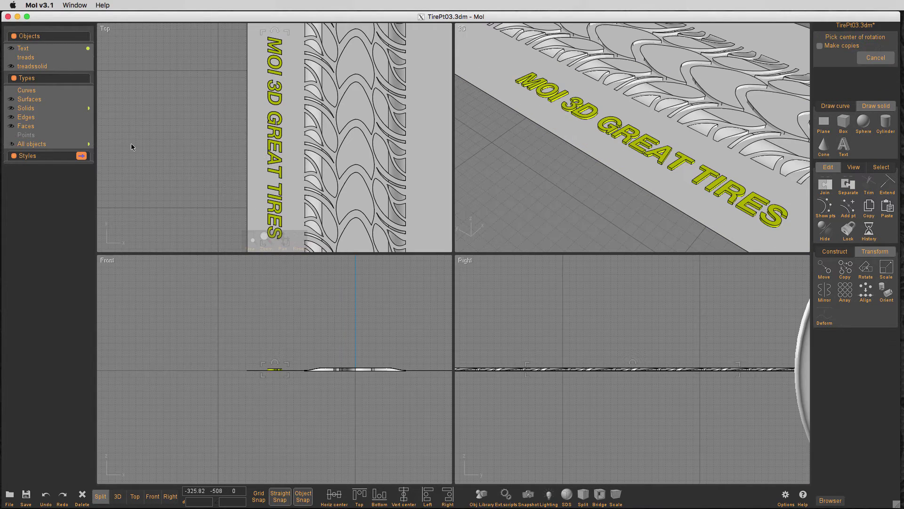
click(149, 151)
scroll(148, 151, down, 2)
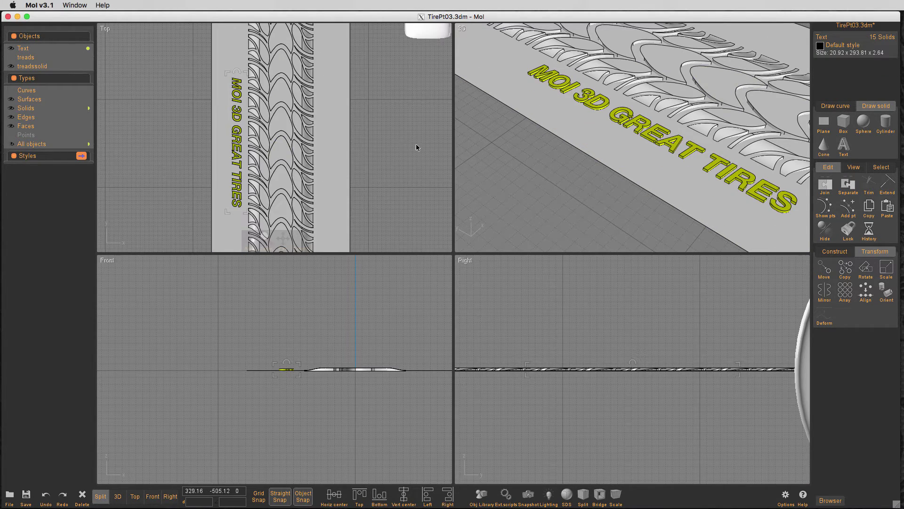
Step: Preview flowing the repositioned Text solids from the flat strip onto the tire's sidewall, then cancel the flow
middle_click(528, 158)
scroll(526, 164, down, 8)
scroll(490, 246, up, 5)
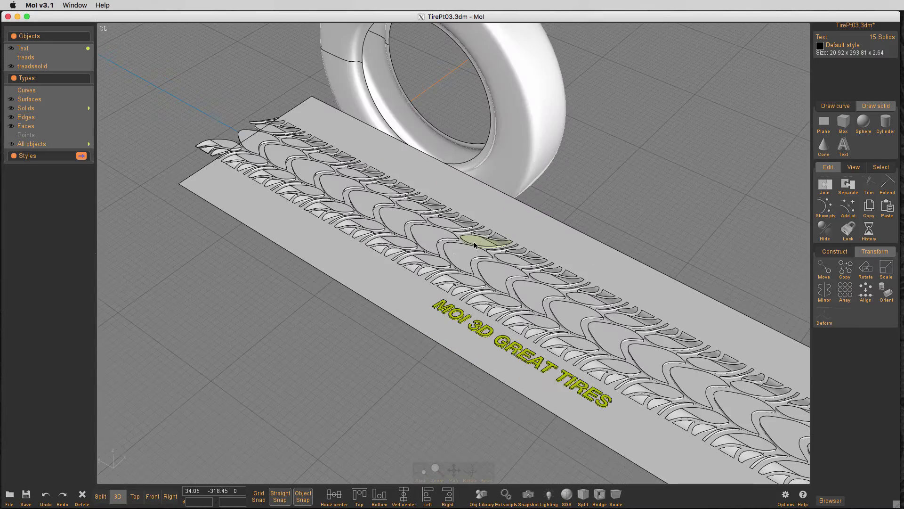
click(824, 315)
click(824, 315)
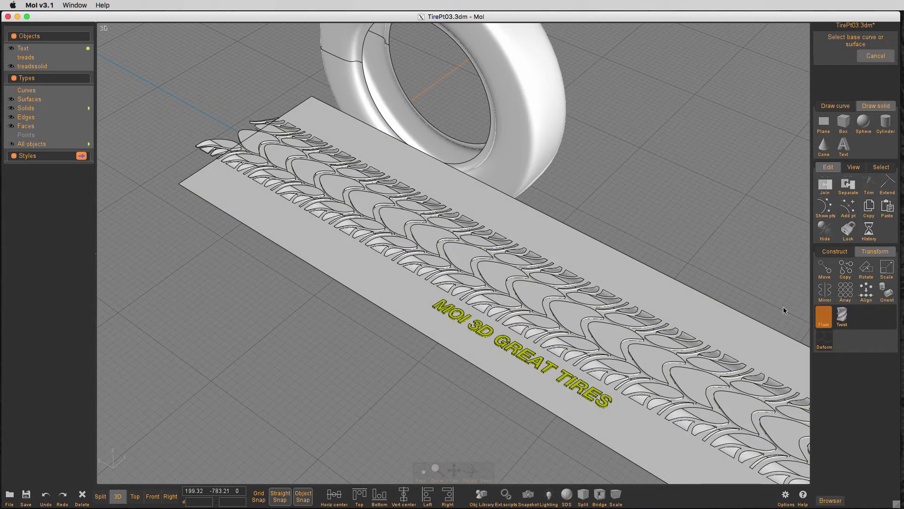
click(232, 199)
middle_drag(351, 56, 327, 136)
click(348, 77)
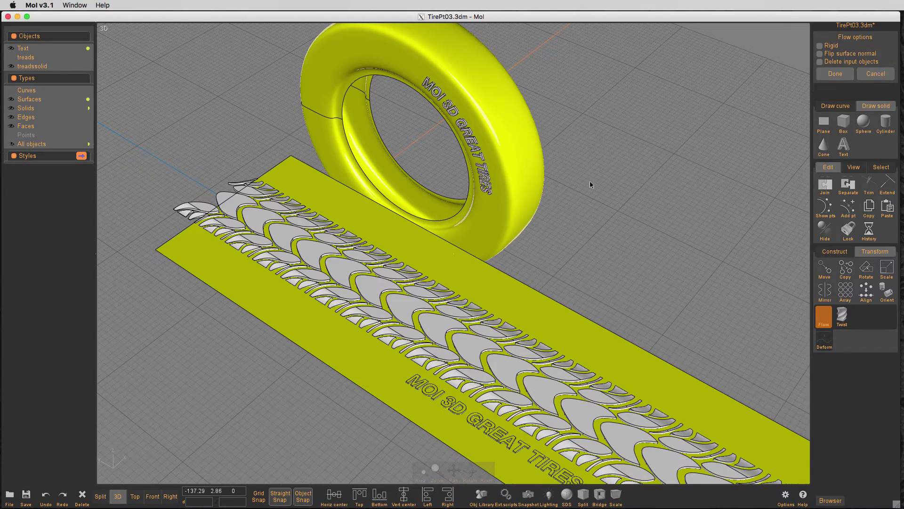
right_drag(590, 182, 616, 137)
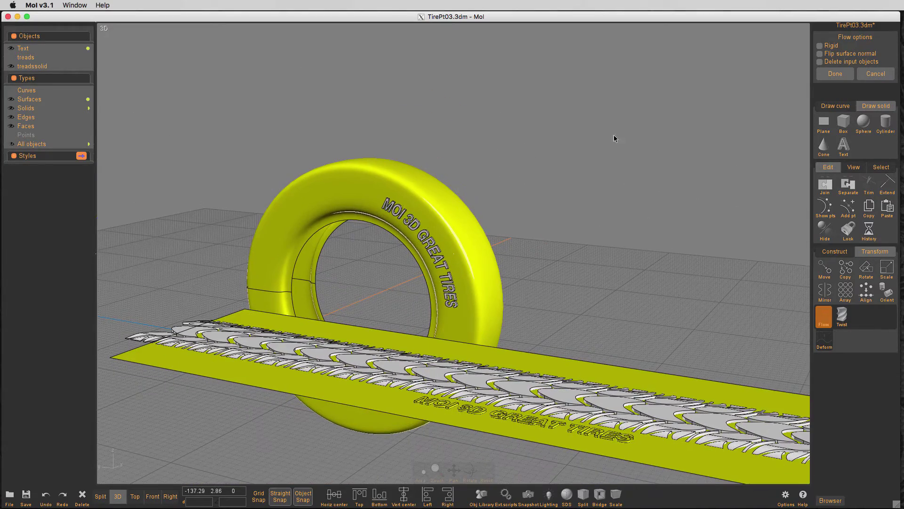
click(876, 74)
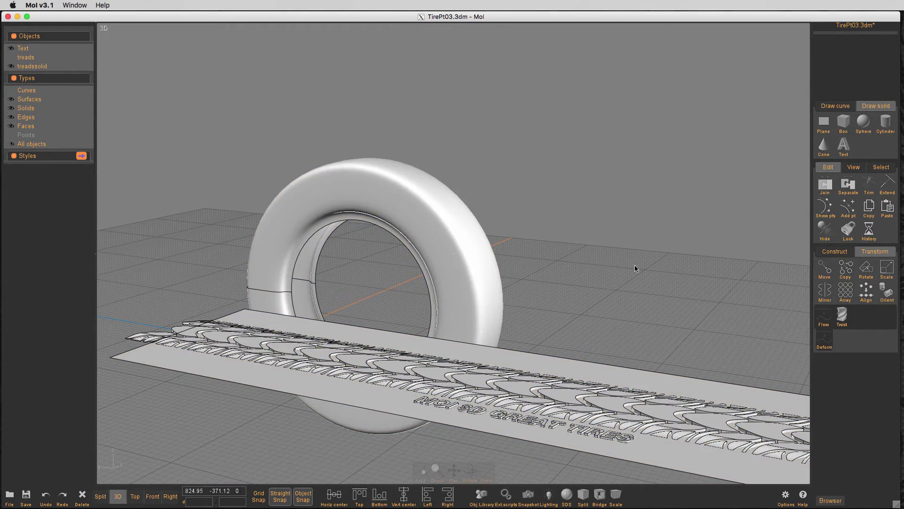
Step: Move the Text solids about 652.19 units along the strip in the Top view, centering the lettering on the strip's end edge near the tire
right_drag(635, 265, 653, 221)
middle_drag(653, 220, 447, 144)
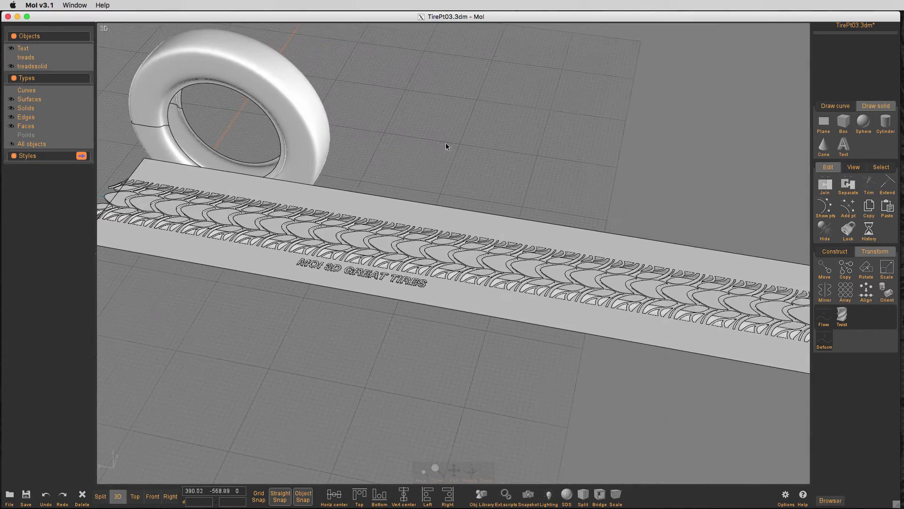
scroll(449, 144, down, 1)
scroll(451, 145, up, 1)
scroll(453, 145, down, 1)
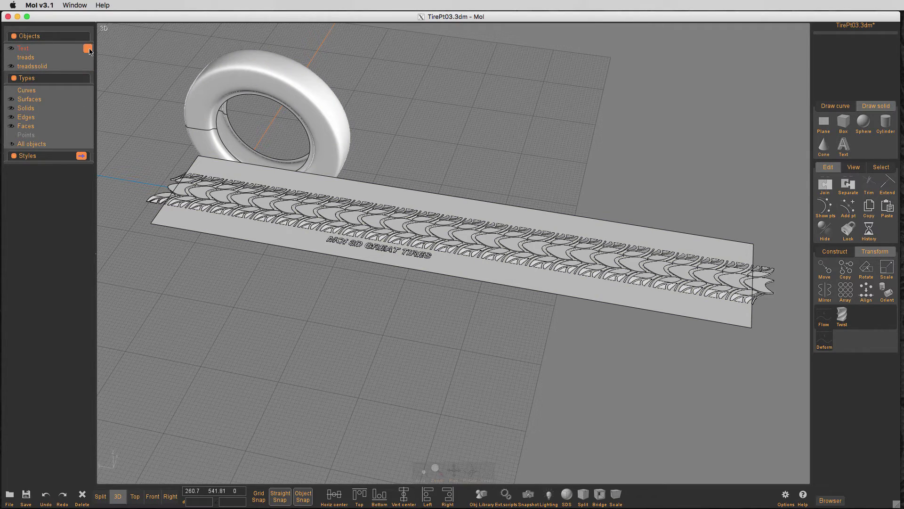
click(90, 51)
middle_drag(509, 158, 548, 202)
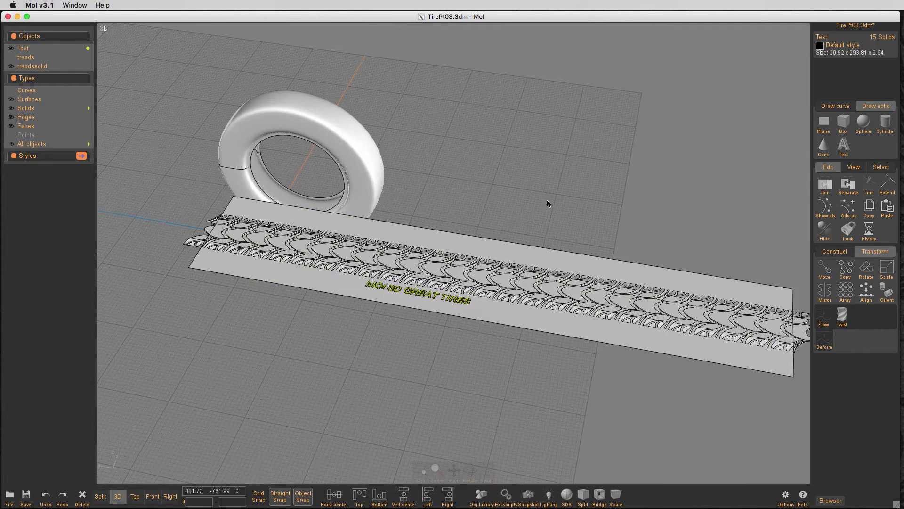
key(space)
key(space)
scroll(364, 224, down, 5)
scroll(534, 249, up, 1)
middle_drag(534, 247, 605, 322)
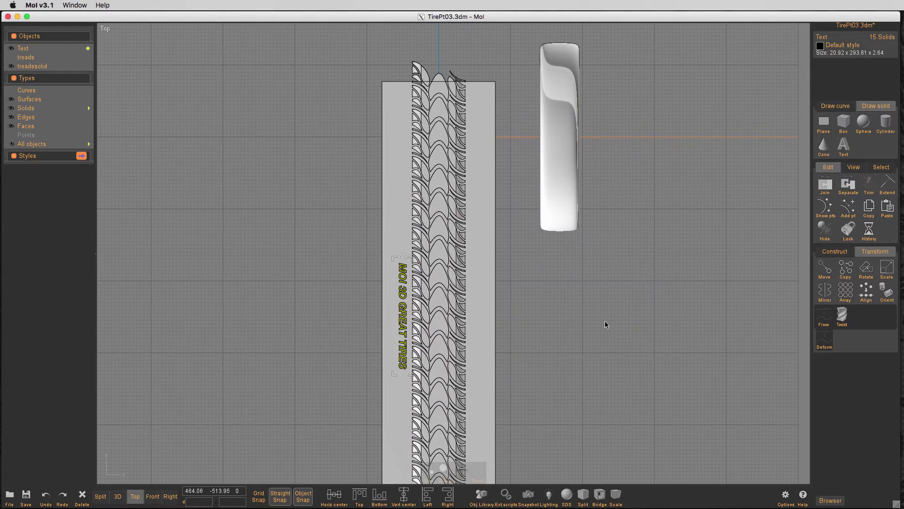
key(m)
key(Escape)
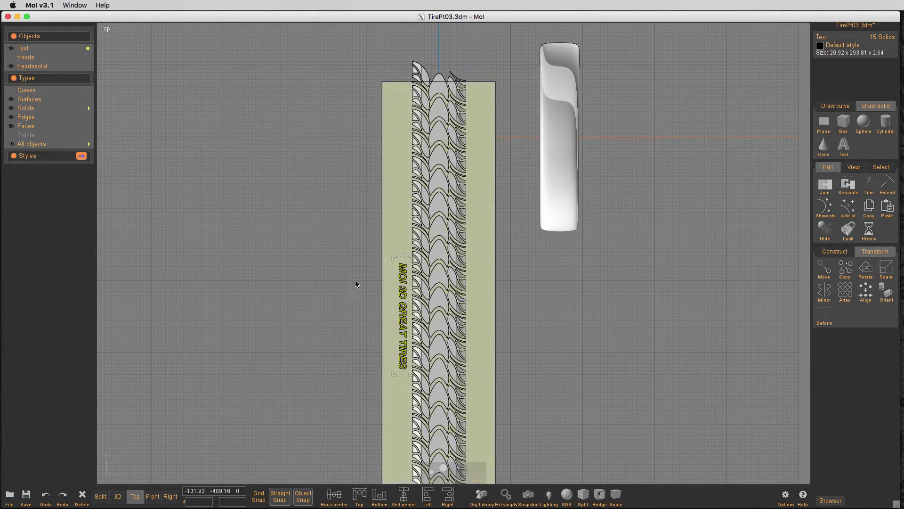
key(m)
click(403, 316)
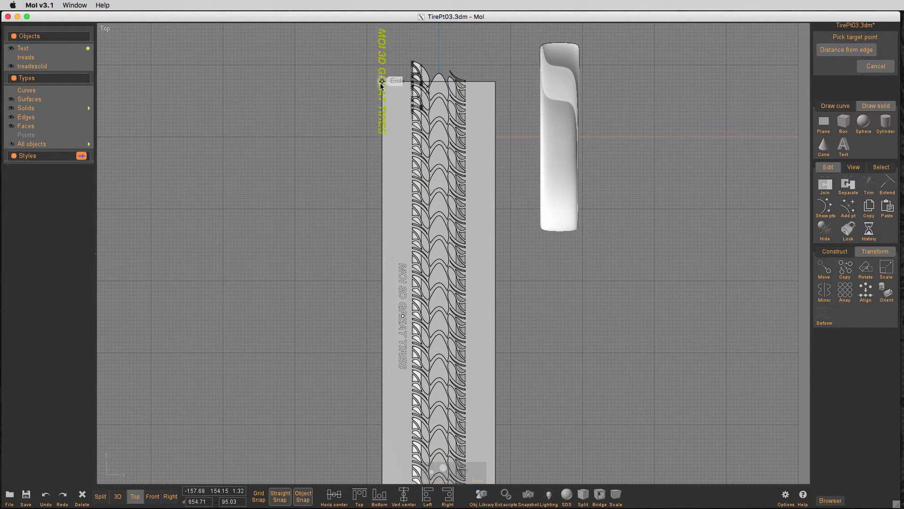
click(403, 83)
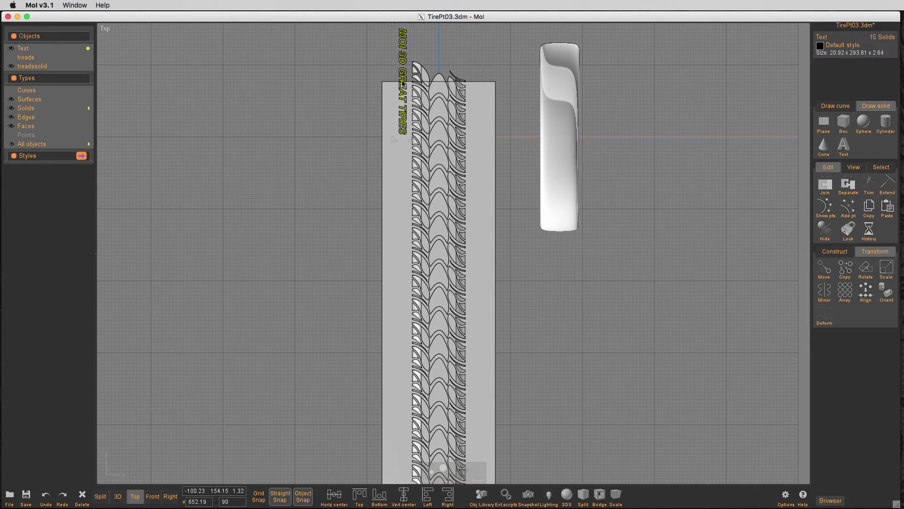
Step: Array the Text solids in one direction with an item count of 3, spanning the strip's full length between its two end corners
scroll(403, 83, down, 3)
click(845, 291)
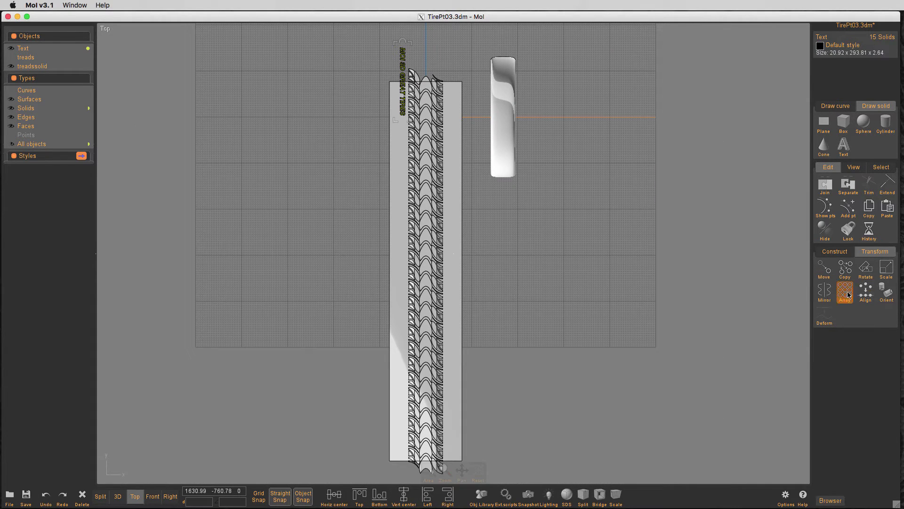
click(842, 293)
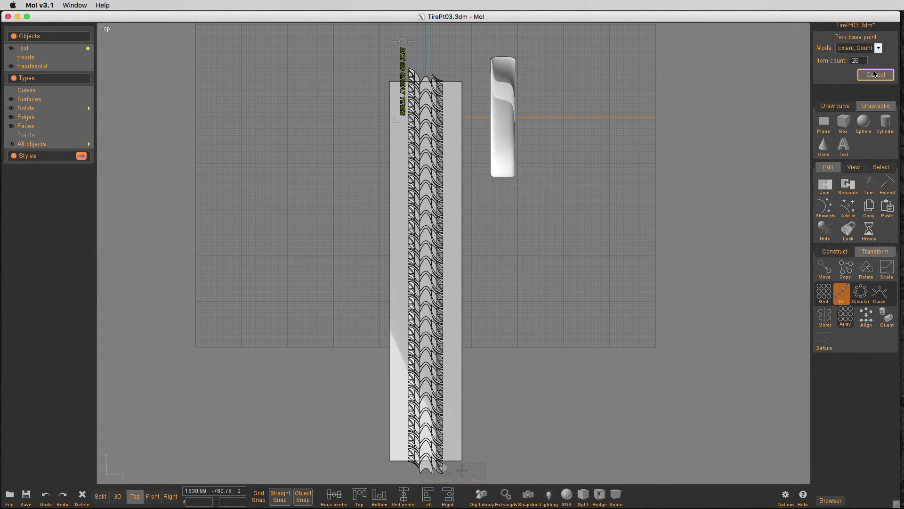
click(858, 60)
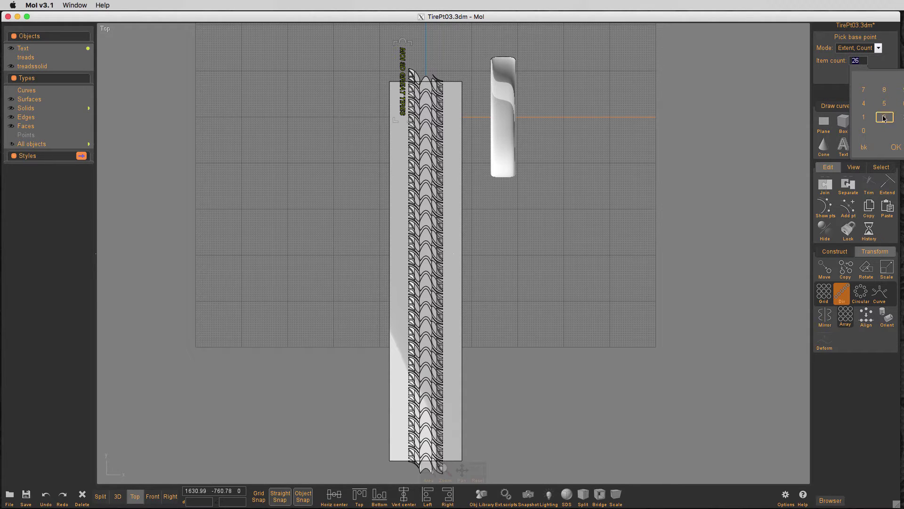
click(900, 117)
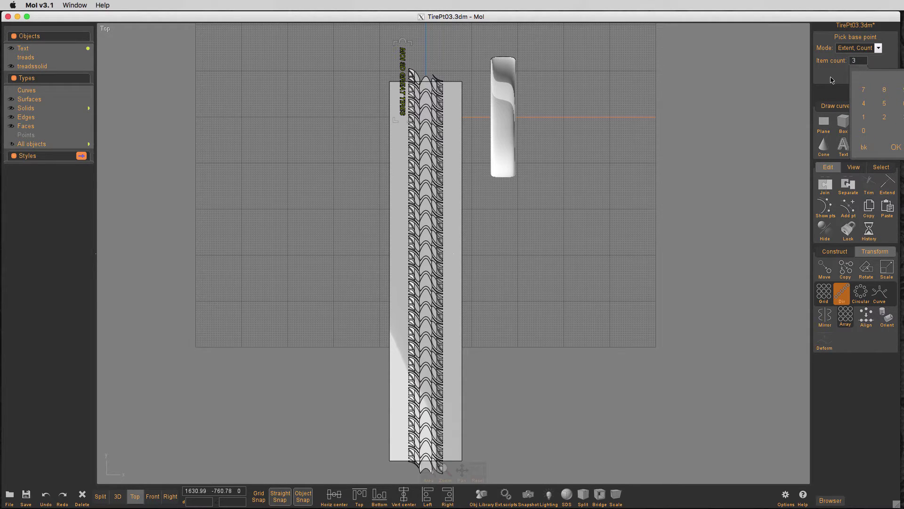
click(461, 81)
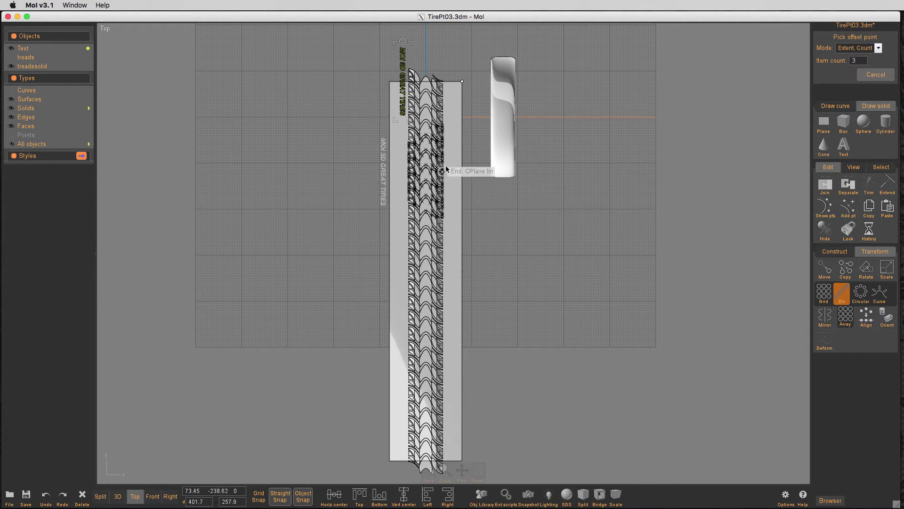
click(462, 460)
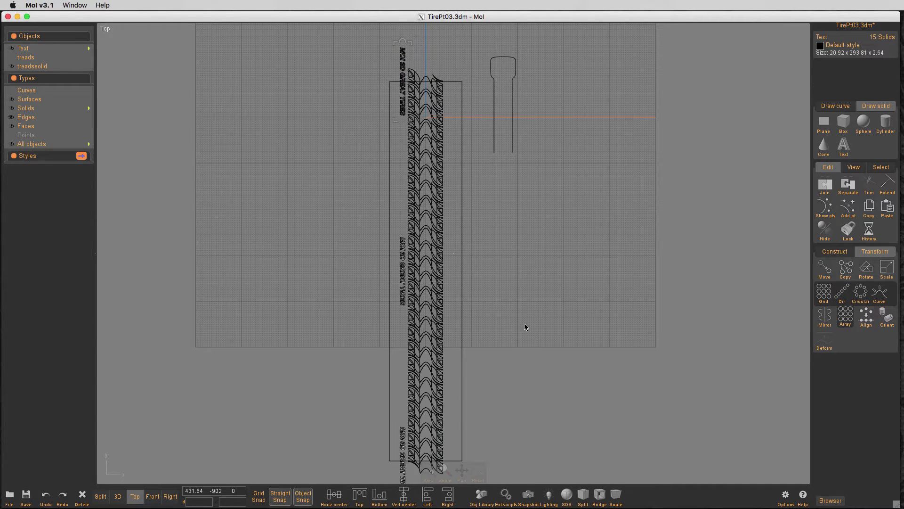
key(w)
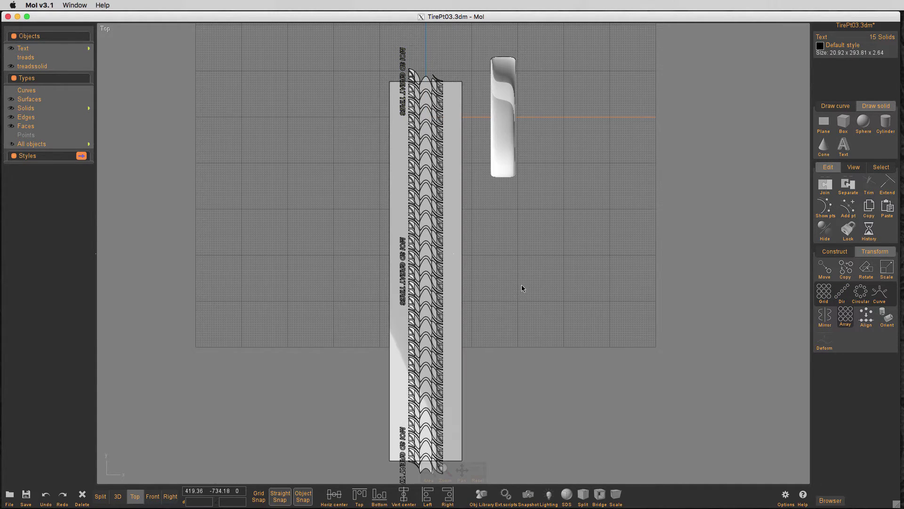
click(521, 284)
click(87, 48)
click(606, 158)
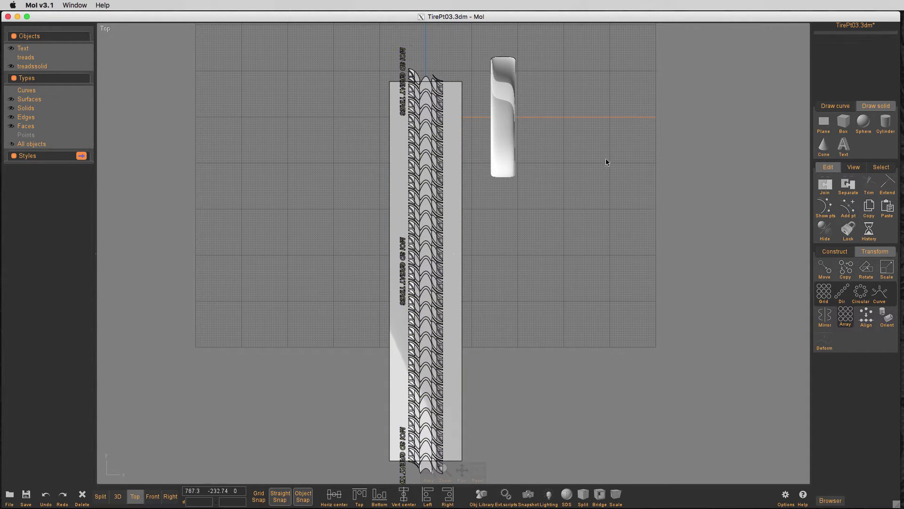
Step: Select all the arrayed lettering in the Front view and move it straight down about 1.15 units so it sinks into the strip
key(F5)
scroll(262, 360, up, 3)
scroll(362, 340, up, 2)
right_drag(363, 340, 365, 283)
scroll(357, 292, up, 1)
drag(228, 314, 348, 397)
scroll(306, 303, up, 1)
key(m)
click(323, 314)
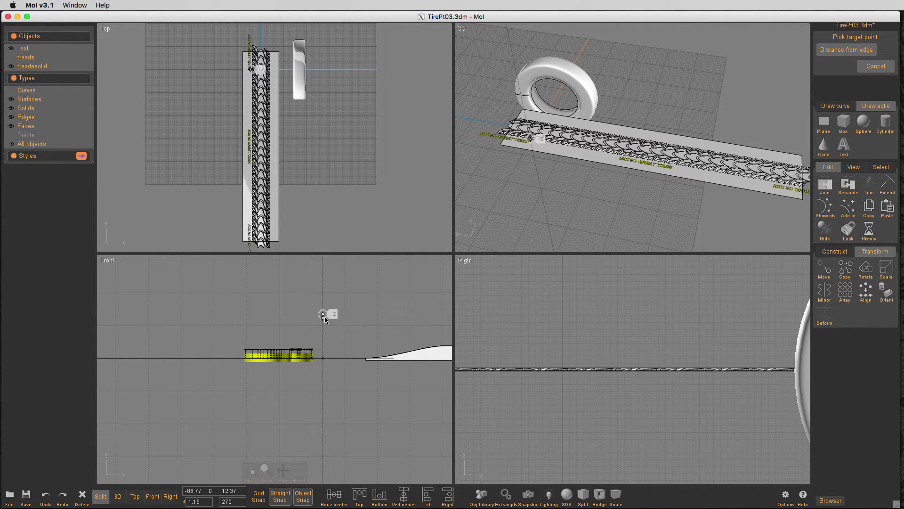
click(324, 316)
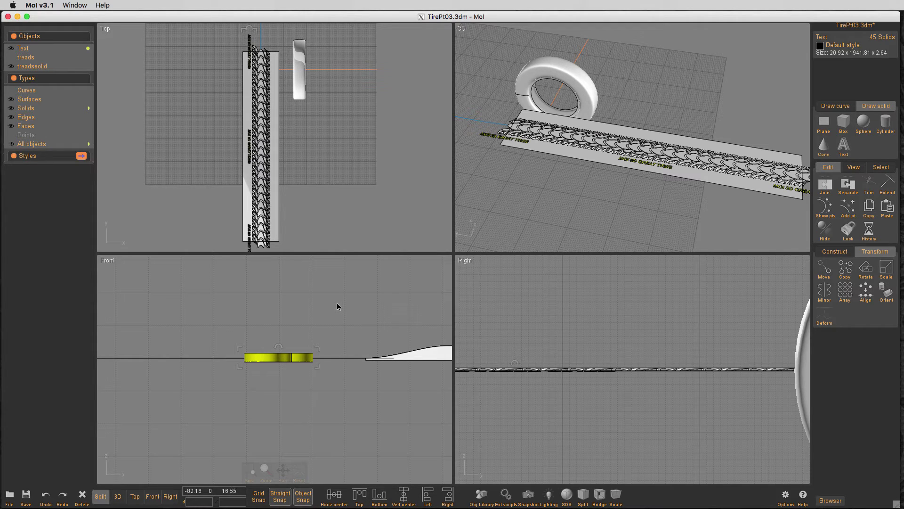
key(Escape)
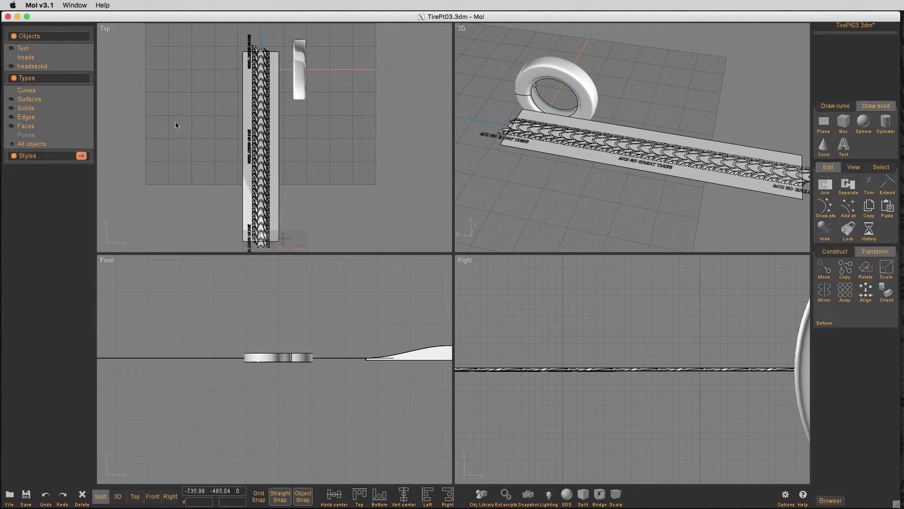
click(85, 47)
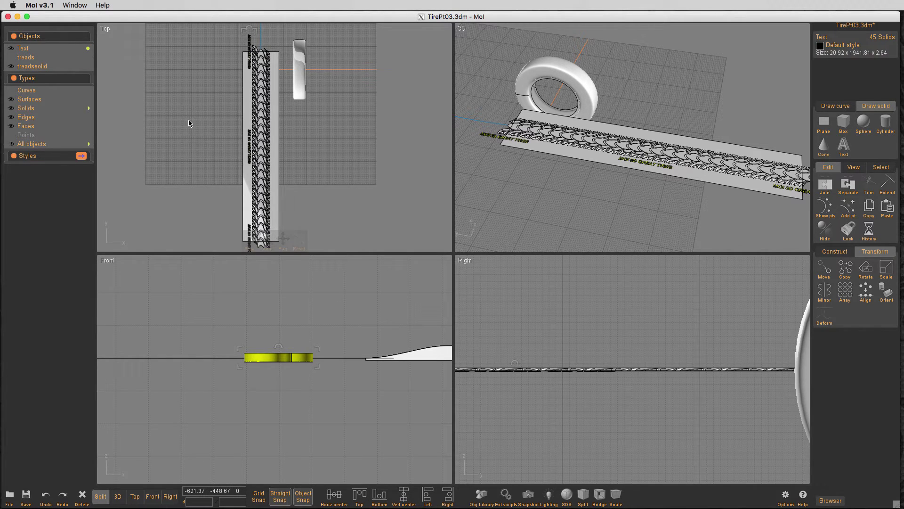
key(r)
click(243, 242)
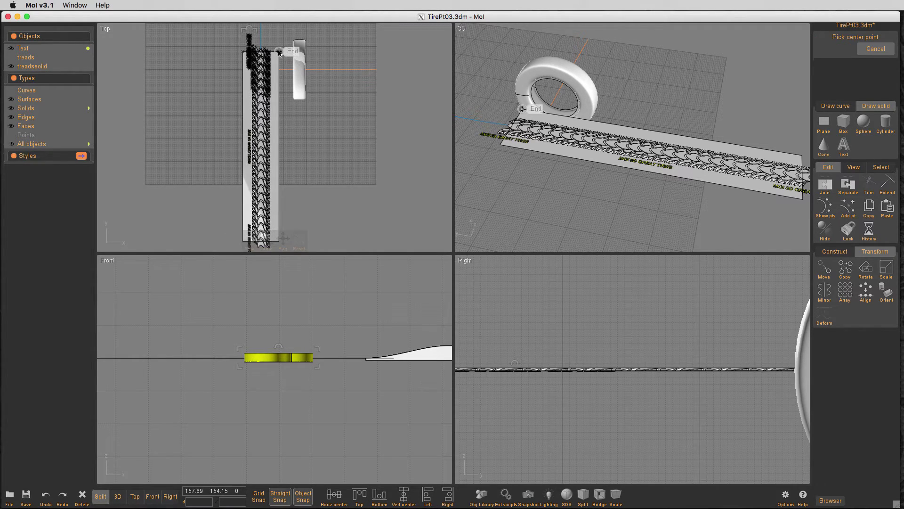
key(Escape)
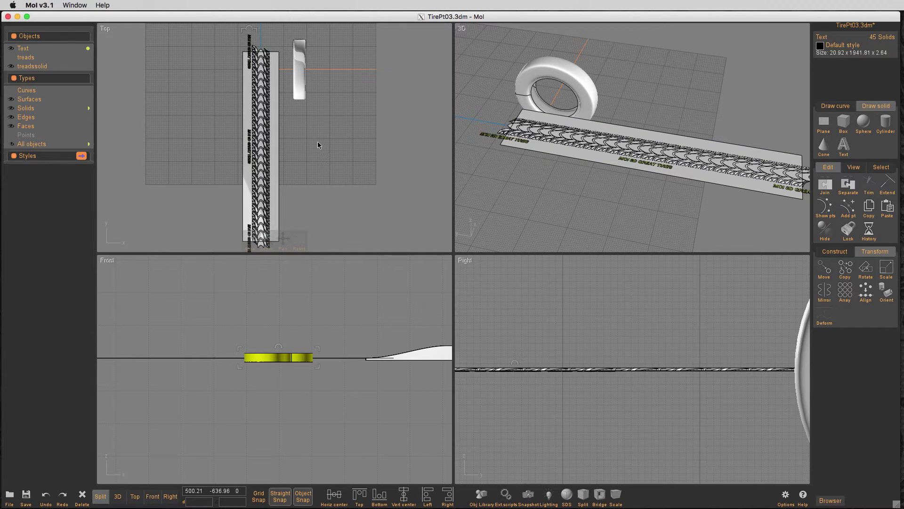
Step: Rotate a copy of the Text solids 180° about the strip's center in the Top view, placing lettering on the opposite side
key(space)
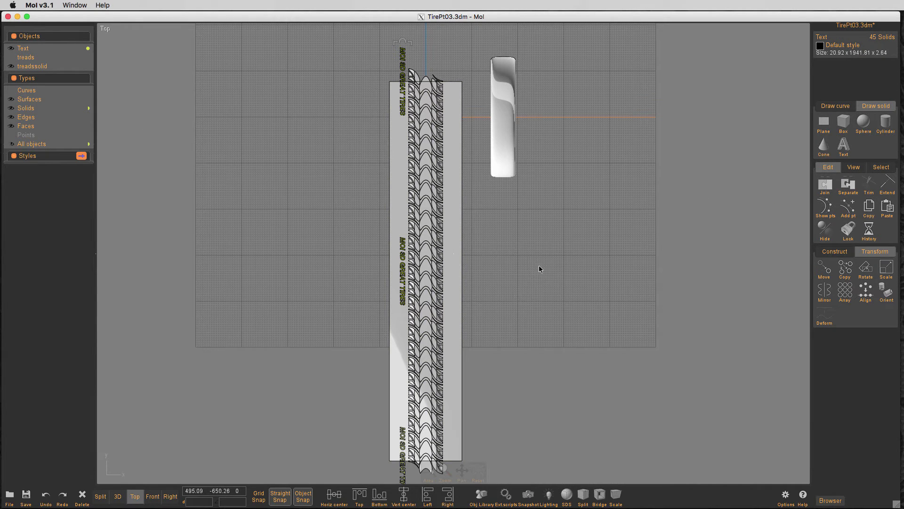
key(r)
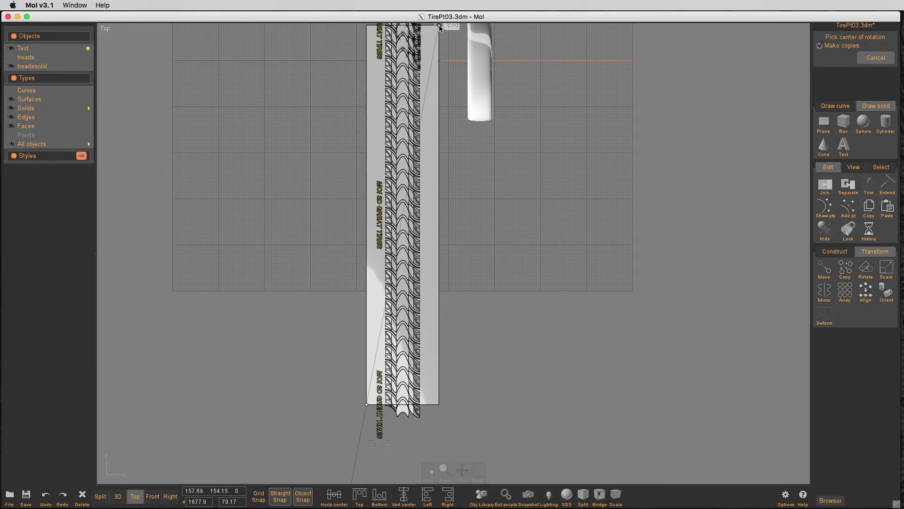
scroll(415, 264, up, 5)
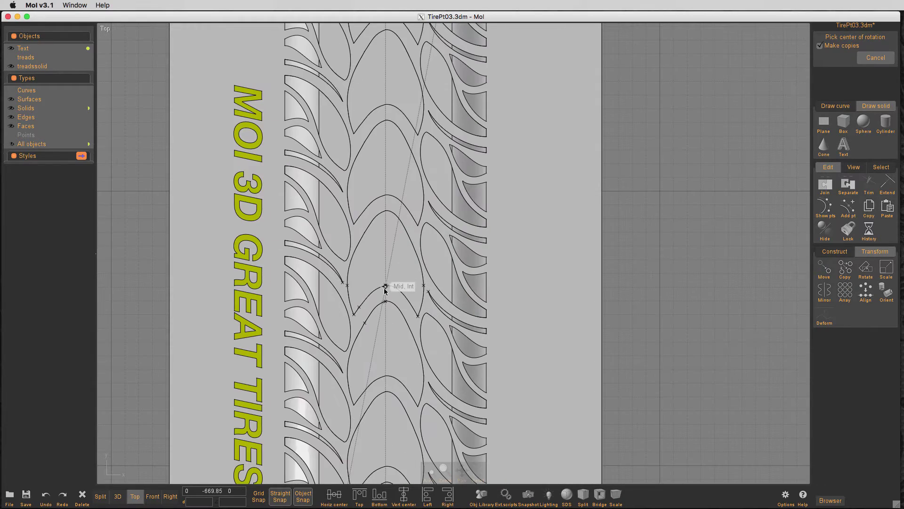
click(385, 286)
click(124, 287)
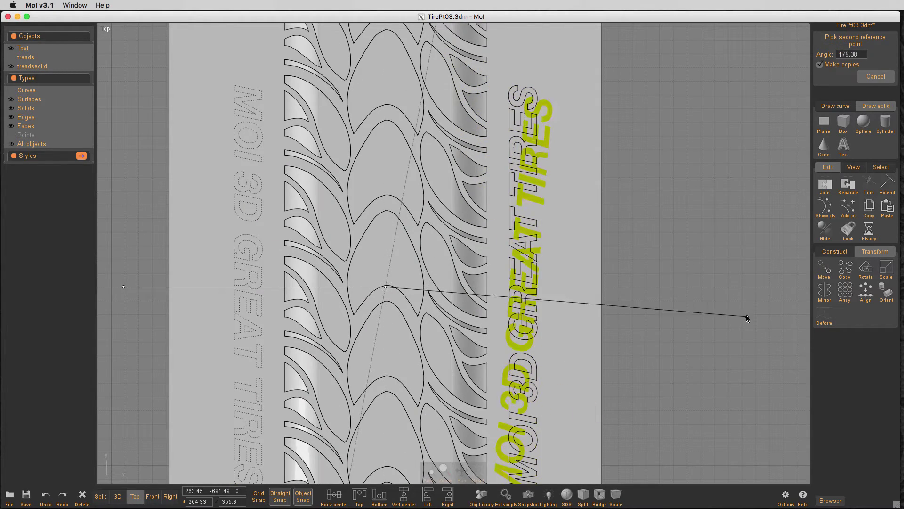
click(732, 287)
scroll(705, 231, down, 2)
key(space)
Step: Turn the strip's four border edges into a single closed curve
click(556, 207)
scroll(556, 206, down, 2)
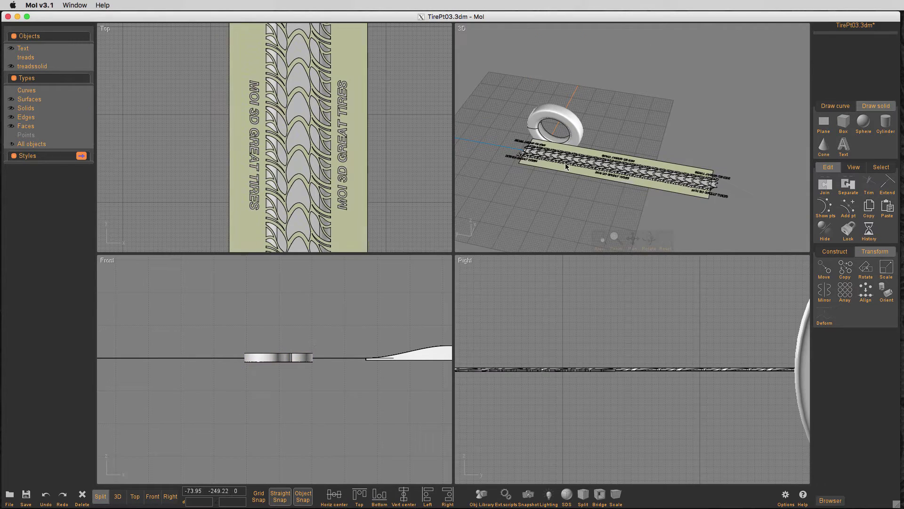
click(566, 166)
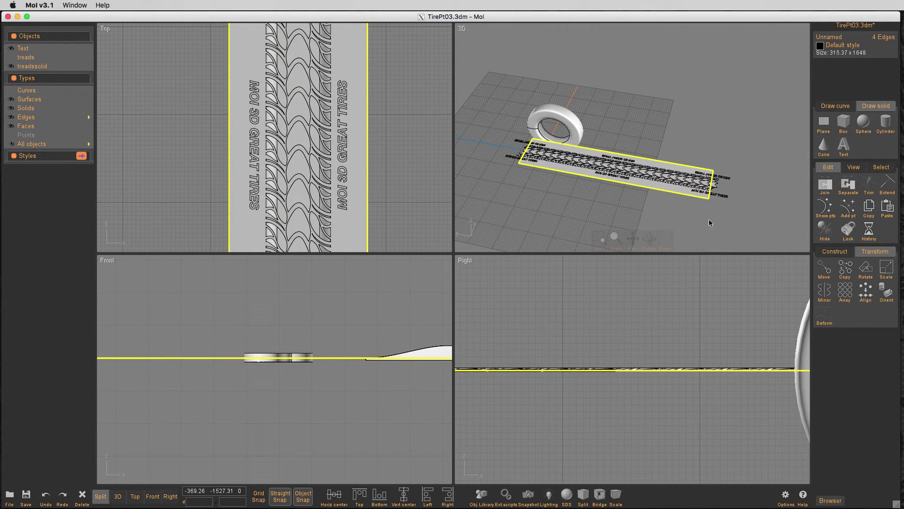
click(538, 210)
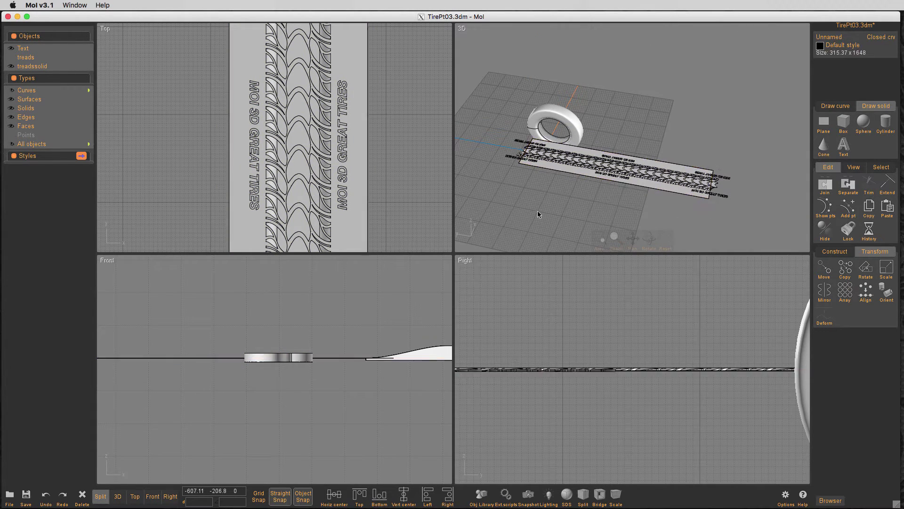
Step: Try a Boolean operation on the Text and treadssolid objects to trim them to the strip's outline
click(87, 50)
click(87, 66)
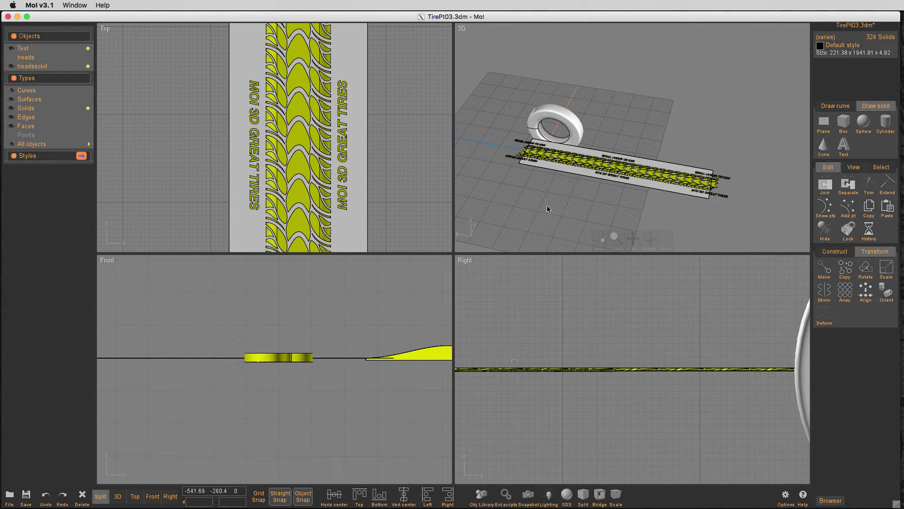
click(834, 251)
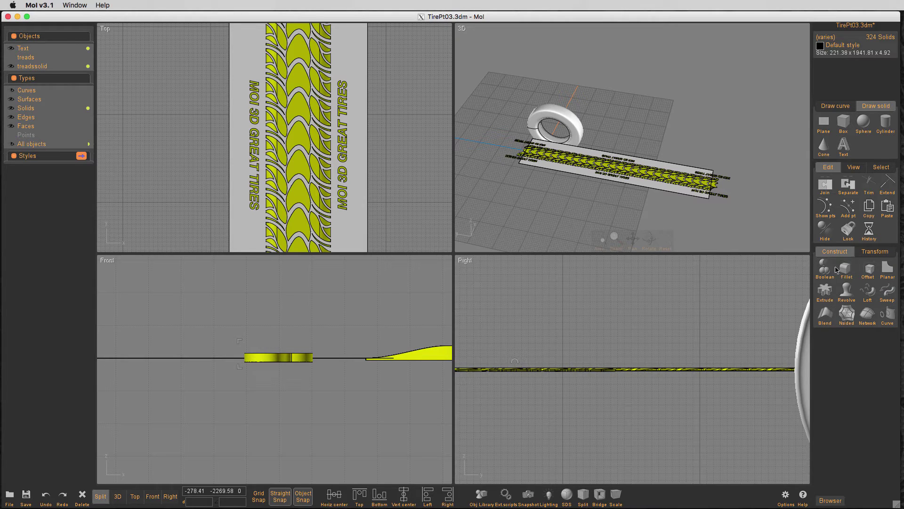
click(824, 268)
click(860, 269)
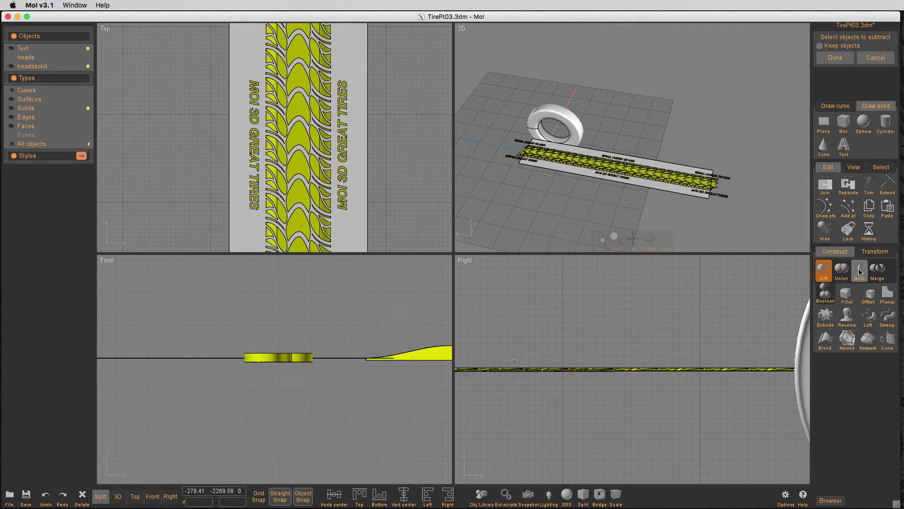
right_click(653, 210)
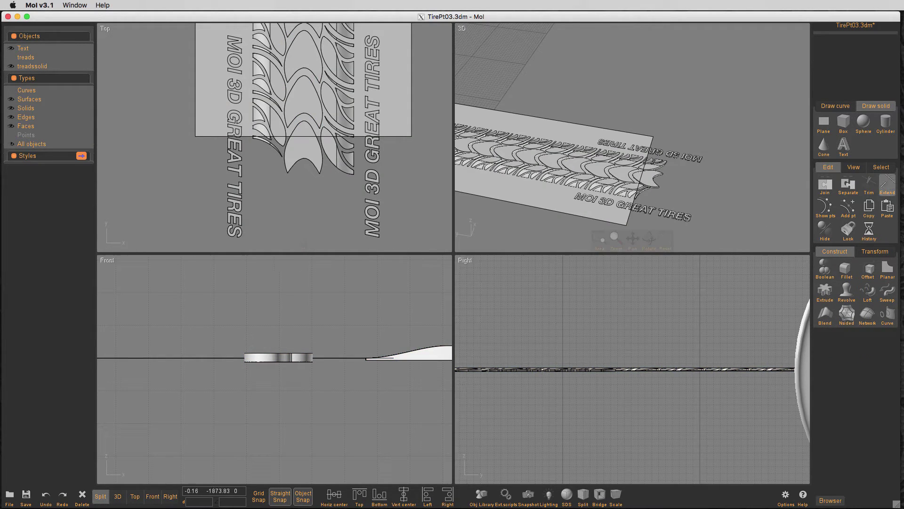
Step: Draw a rectangle about 339 x 155 units from the strip's far-end corner, enclosing the overhanging treads and lettering
click(824, 124)
click(831, 106)
click(865, 123)
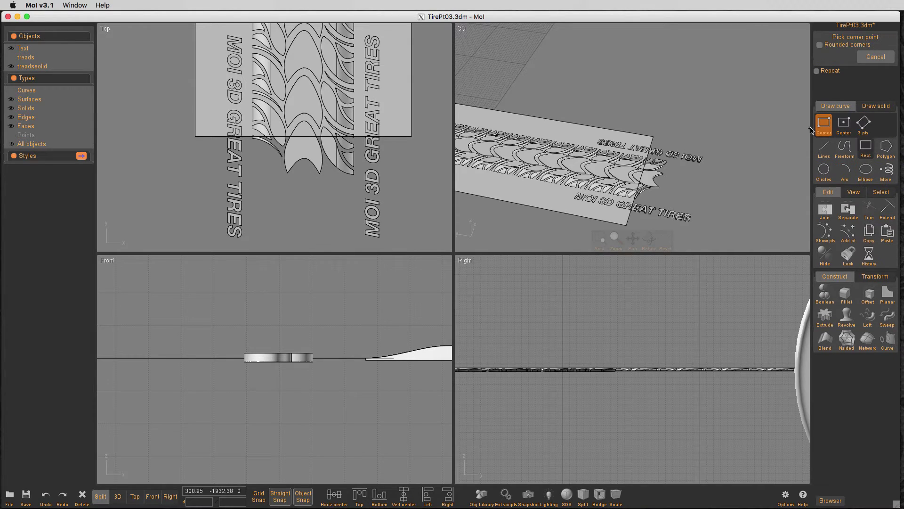
click(196, 136)
click(428, 242)
click(211, 108)
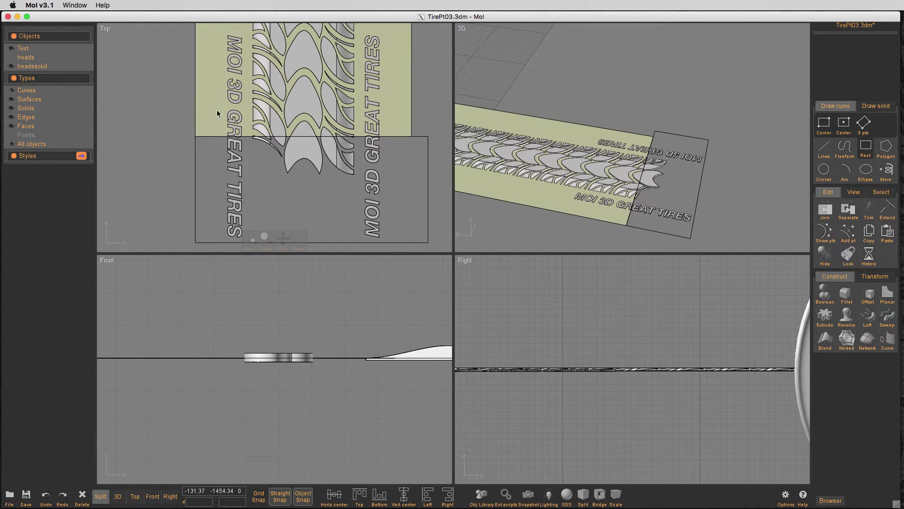
Step: Boolean-difference the Text and treadssolid objects with the far-end rectangle, then delete the rectangle
click(87, 48)
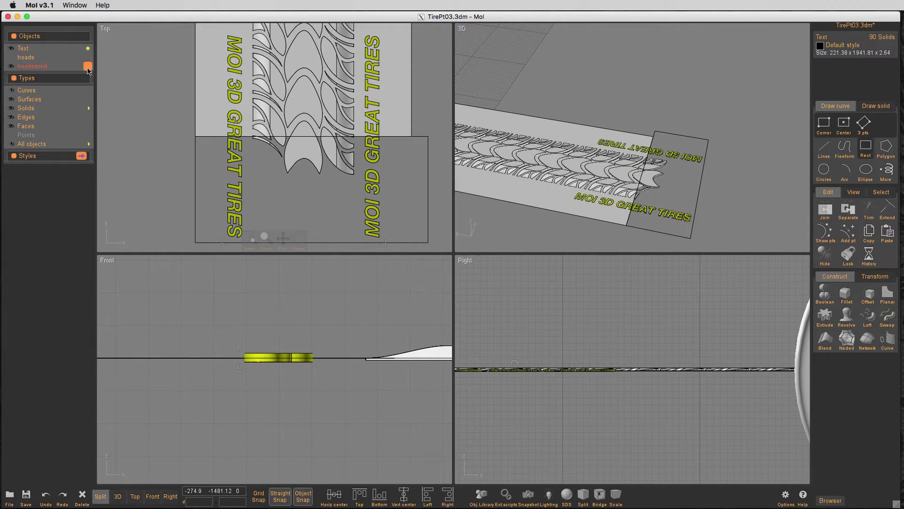
click(88, 66)
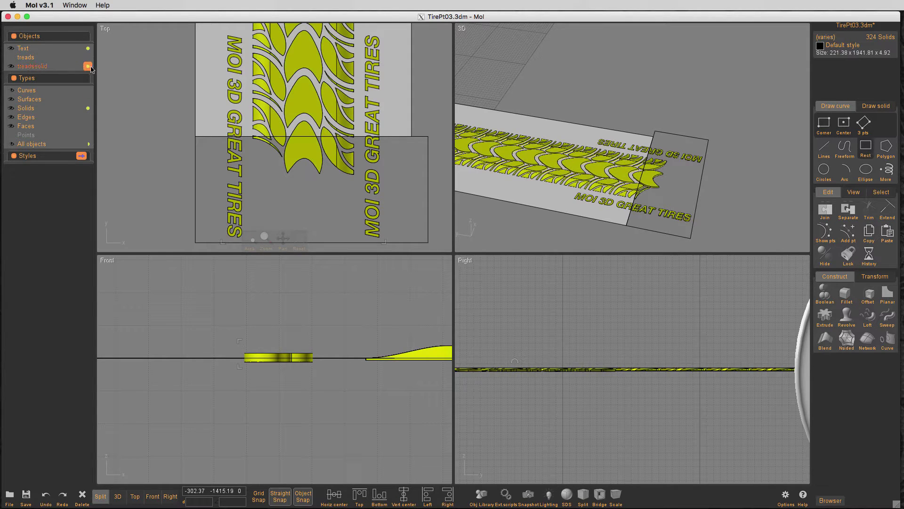
key(d)
click(199, 160)
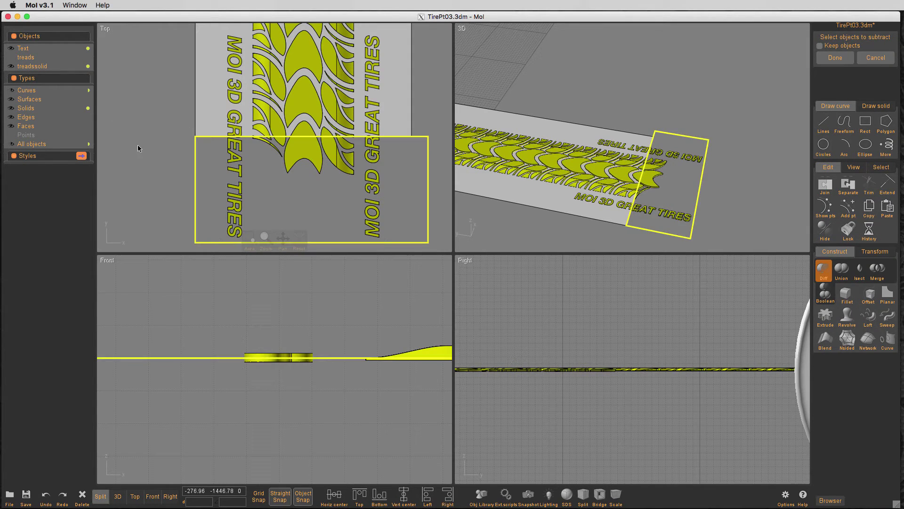
right_click(138, 146)
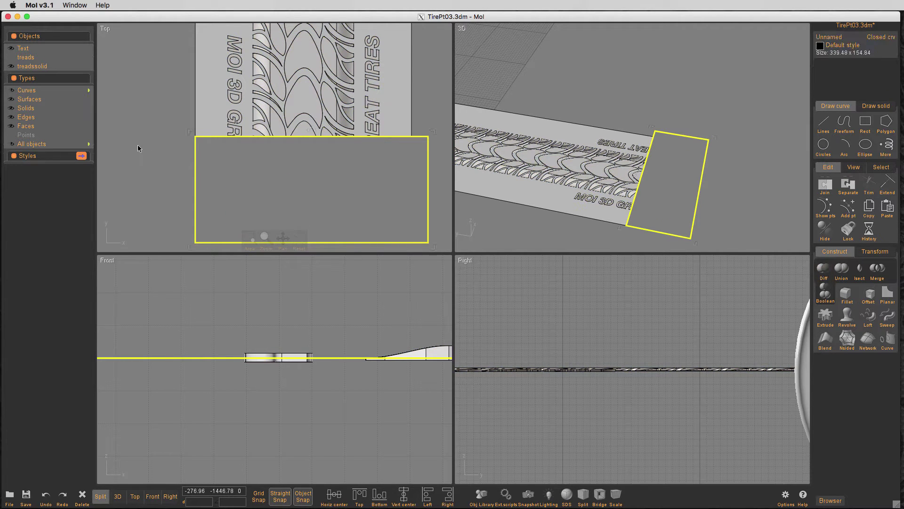
key(Delete)
Step: Draw a corner rectangle from the strip's other end, near the tire, enclosing the overhanging treads and lettering
key(space)
scroll(309, 139, down, 9)
right_drag(309, 139, 300, 419)
scroll(348, 44, up, 5)
scroll(349, 47, up, 3)
right_drag(348, 47, 436, 206)
scroll(436, 205, down, 1)
click(864, 124)
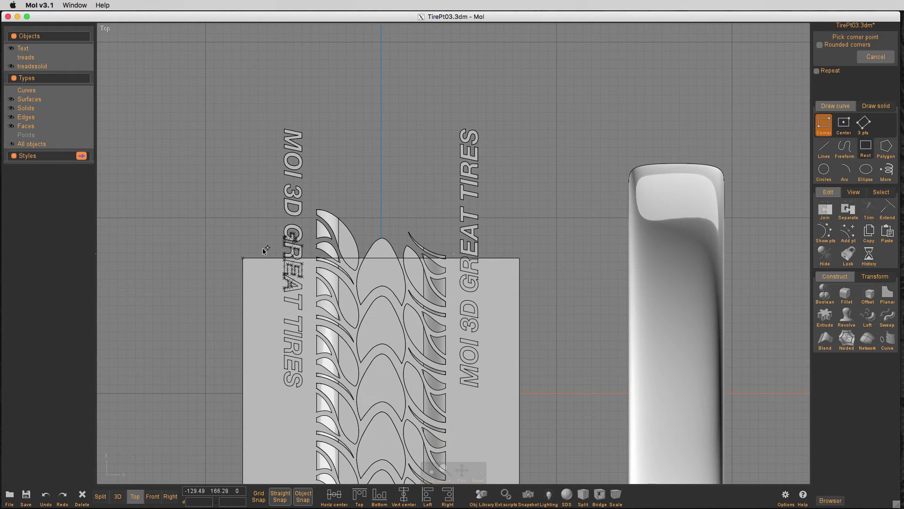
click(243, 258)
click(573, 89)
Step: Cut the Text and treadssolid objects with the rectangle near the tire using Boolean difference, then delete that rectangle
click(87, 48)
click(88, 67)
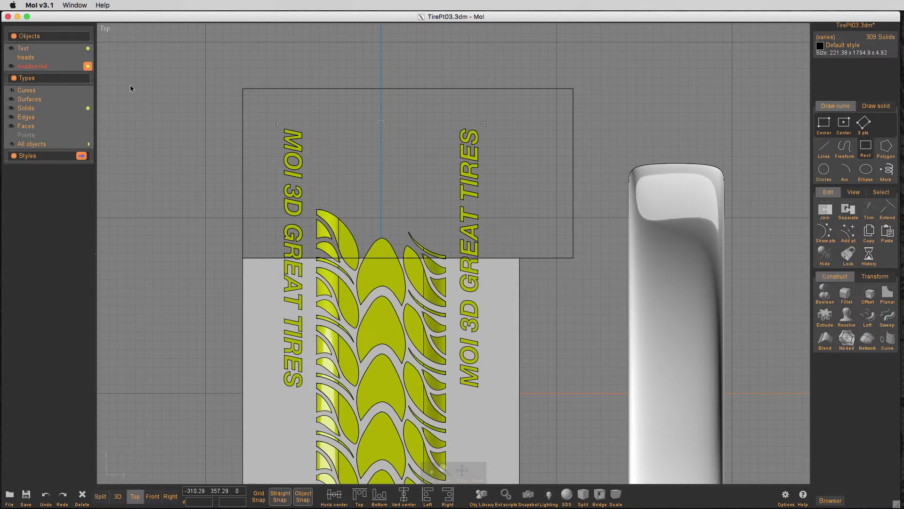
key(b)
click(243, 151)
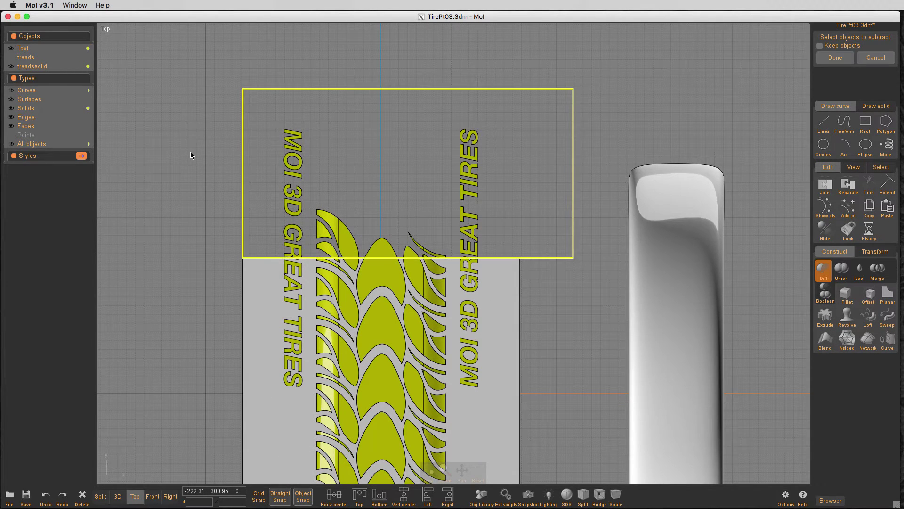
right_click(190, 152)
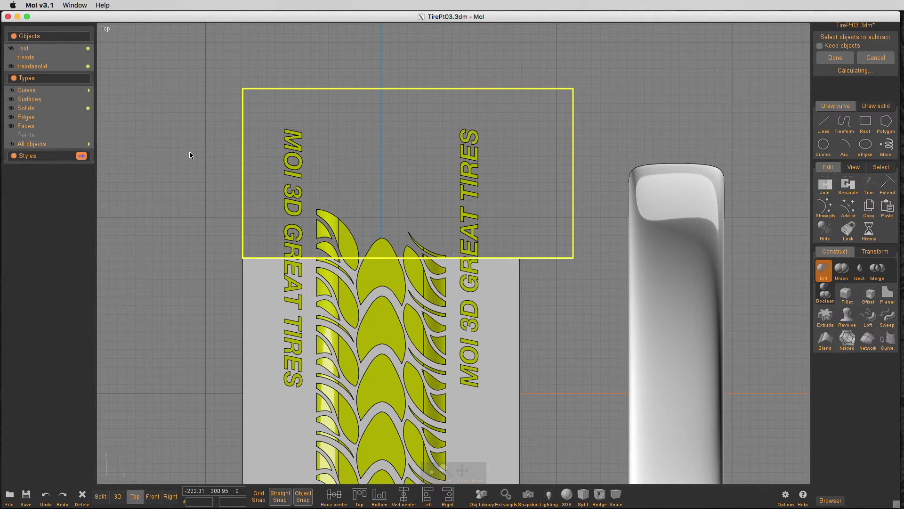
click(629, 86)
click(574, 137)
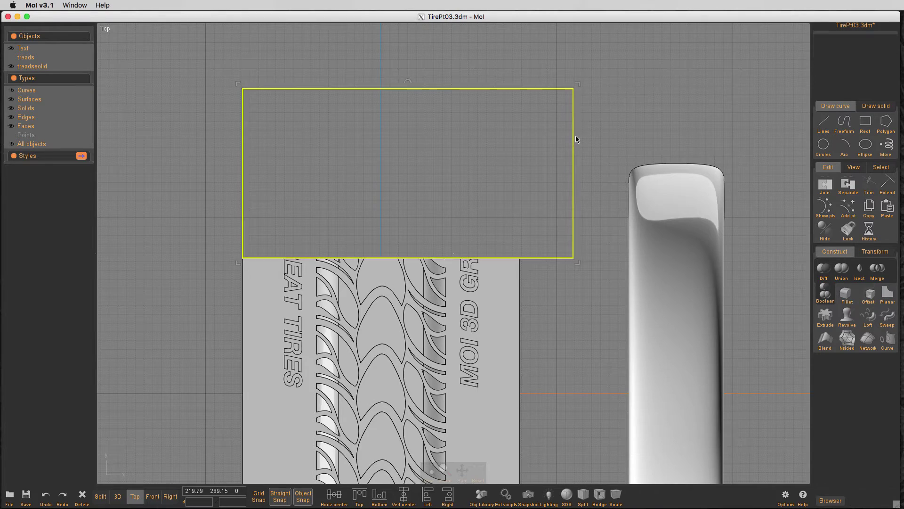
key(Delete)
scroll(604, 78, down, 4)
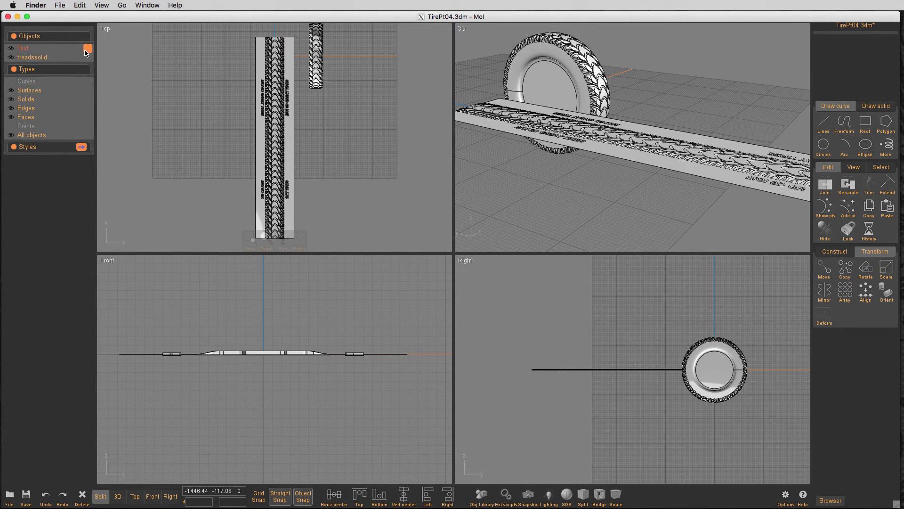
Step: Isolate the Text solids and delete the cropped lettering at the far end, keeping only its outermost M and ES letters
click(87, 50)
key(ctrl+i)
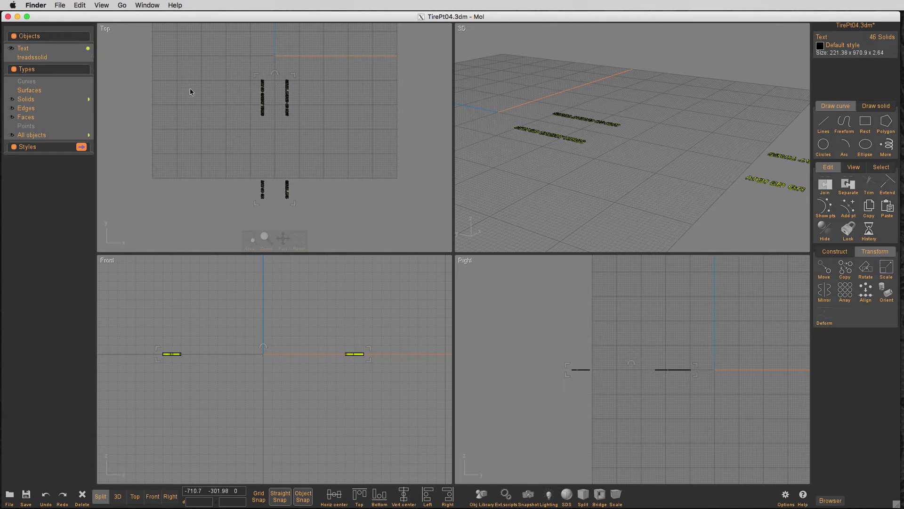
scroll(205, 63, up, 2)
key(space)
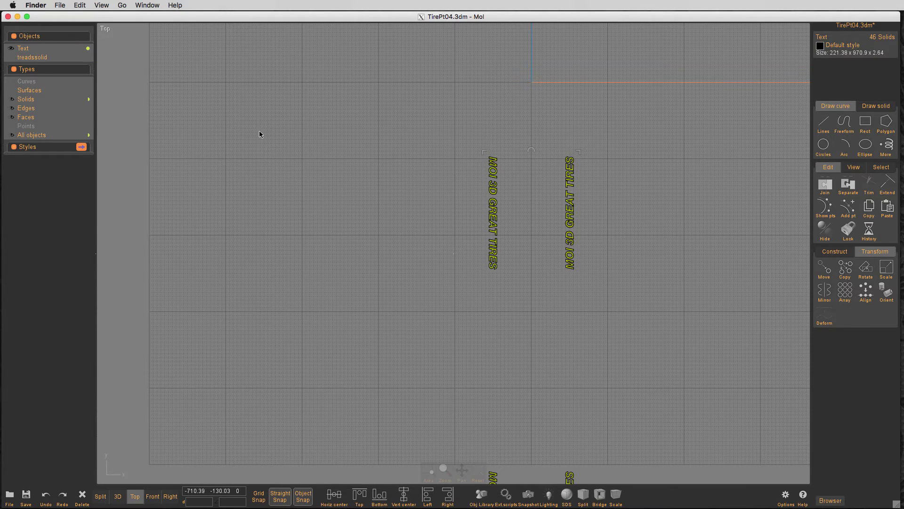
key(f)
click(323, 284)
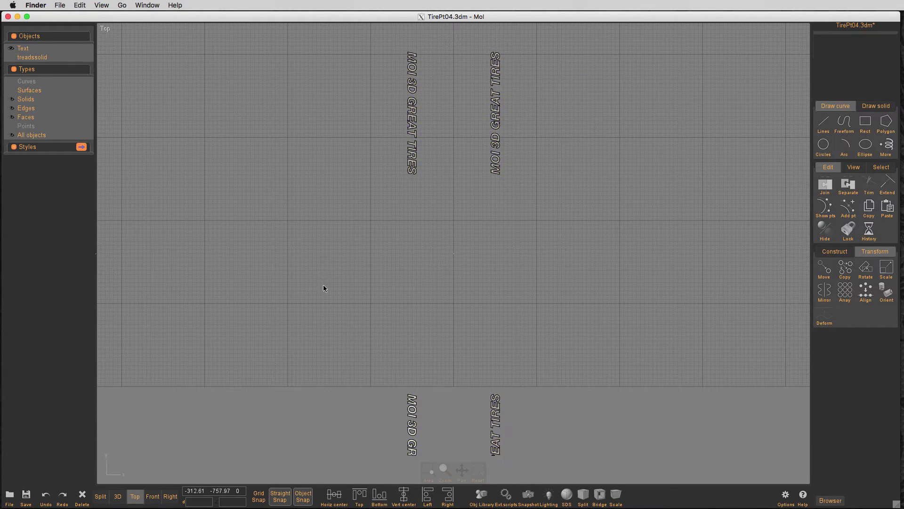
drag(397, 403, 538, 471)
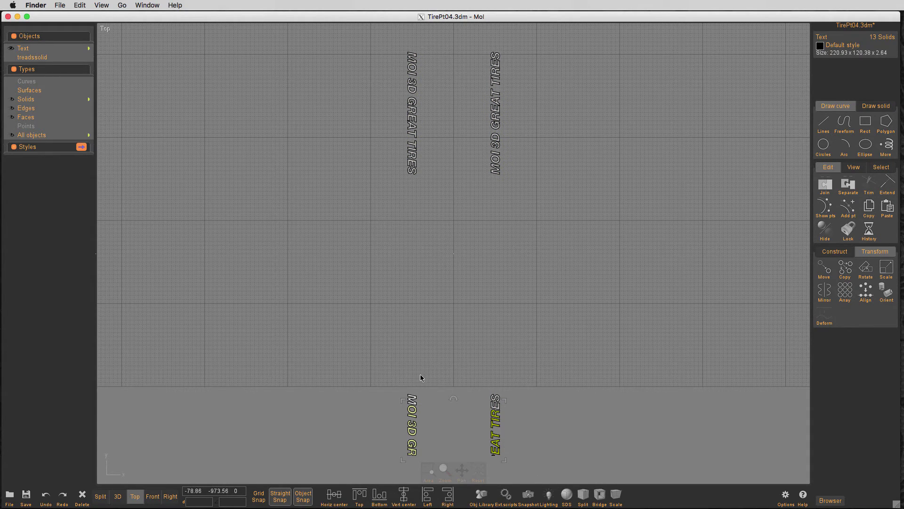
key(Delete)
Step: Draw a horizontal reference line about 196 units long outward from the remaining M's upper corner
scroll(421, 373, up, 5)
key(l)
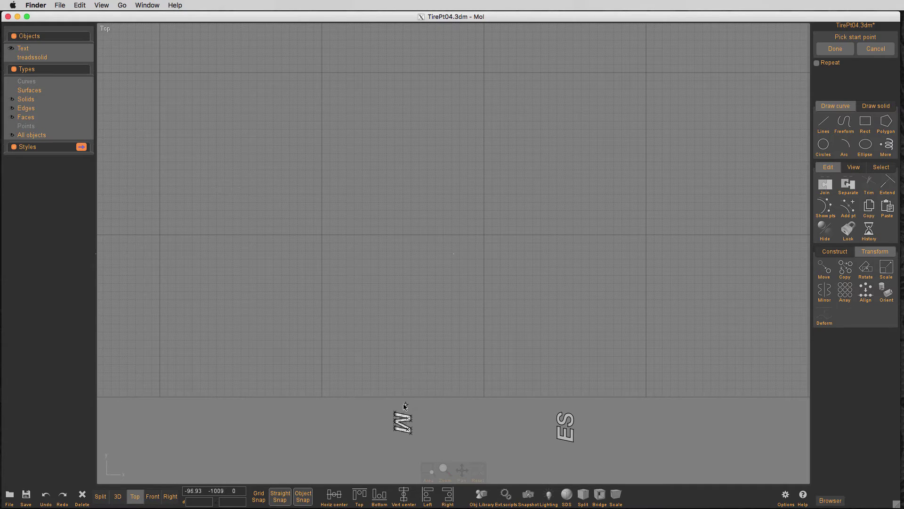
click(395, 411)
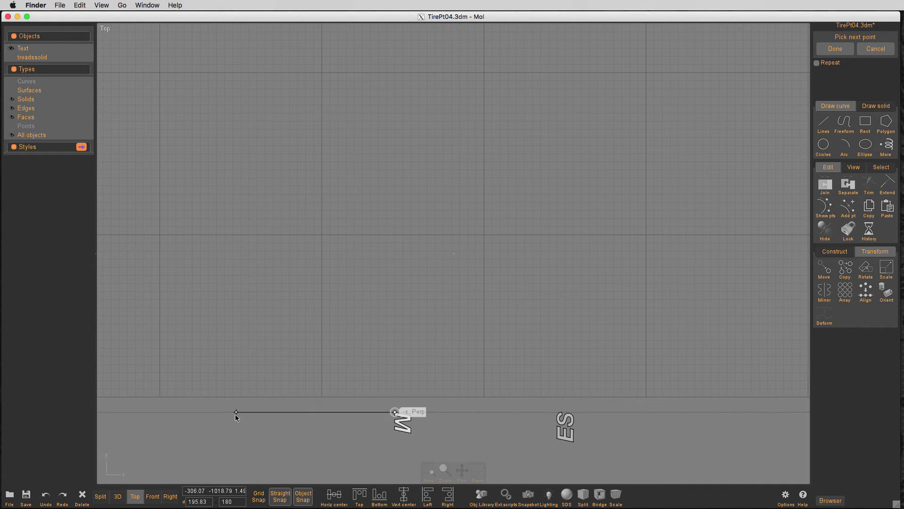
click(235, 412)
right_click(234, 361)
Step: Delete the leftover M and ES letters at the far end
drag(630, 395, 476, 442)
drag(341, 356, 605, 457)
key(Delete)
Step: Copy both complete MOI 3D GREAT TIRES letterings from the M's corner to the inner end of the reference line
scroll(589, 441, down, 2)
middle_drag(530, 290, 509, 349)
scroll(513, 331, down, 2)
drag(419, 77, 648, 288)
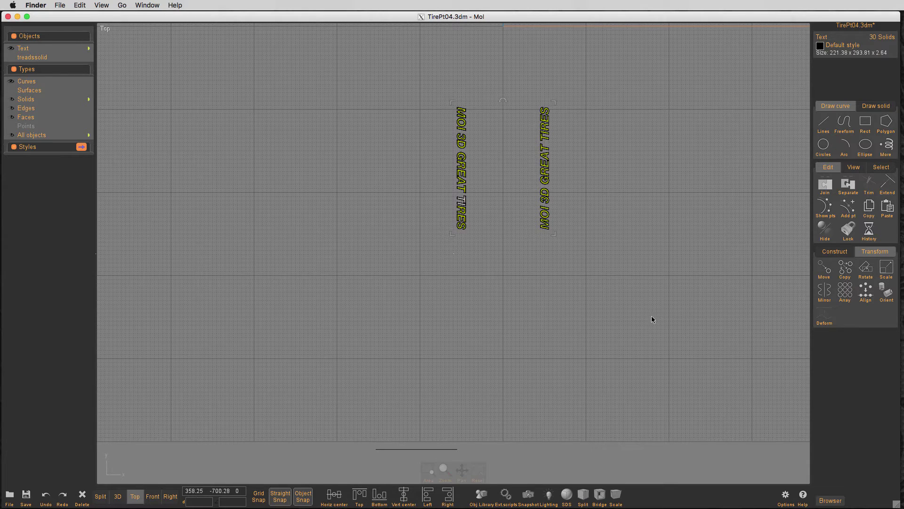
right_click(652, 316)
scroll(452, 89, up, 7)
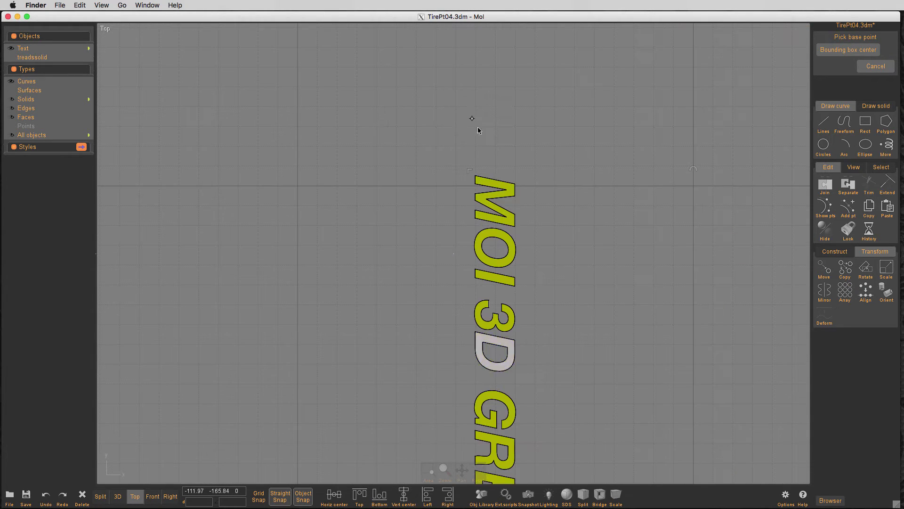
click(477, 174)
scroll(429, 161, down, 10)
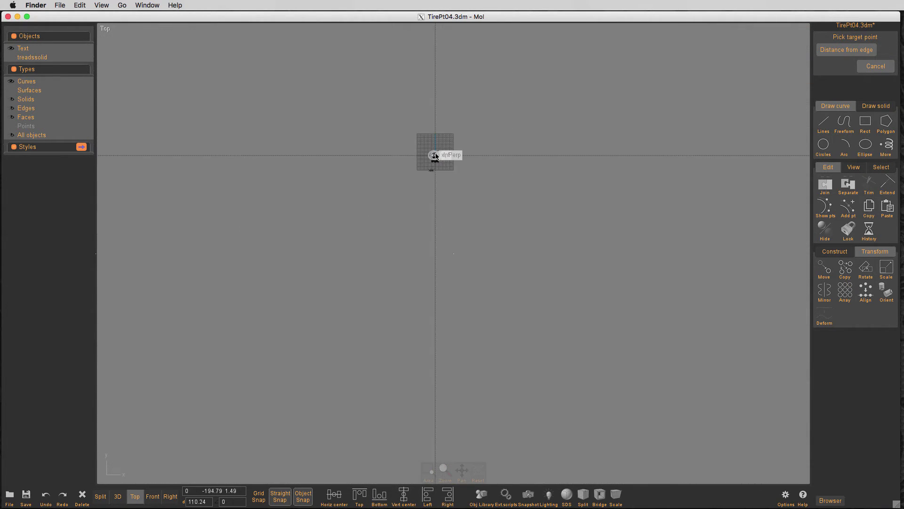
scroll(435, 157, up, 10)
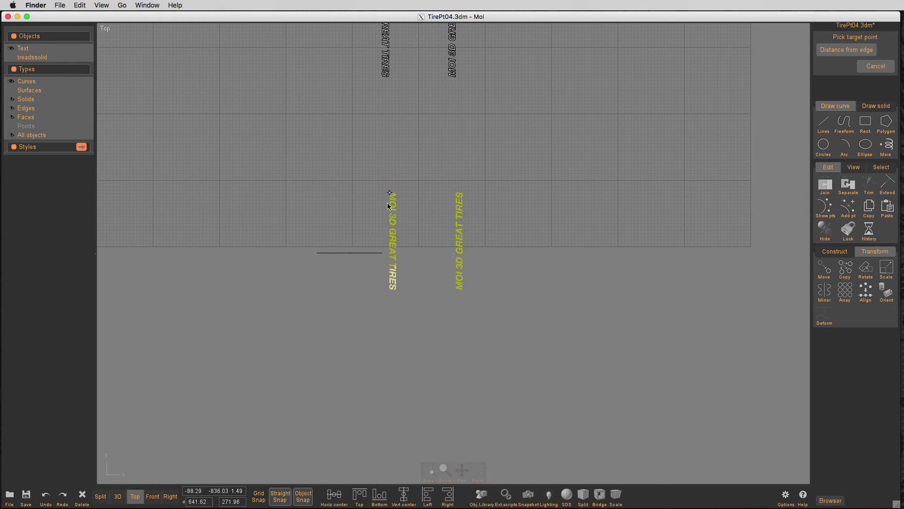
click(384, 253)
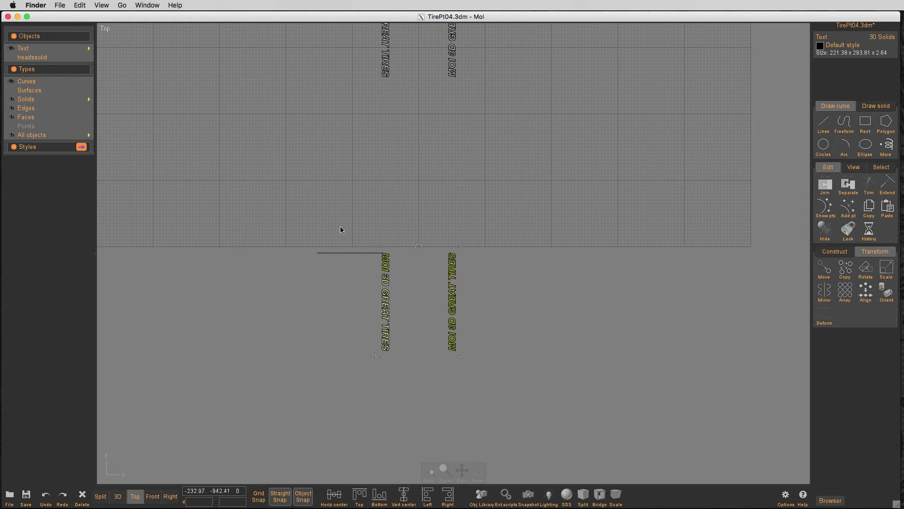
Step: Delete the horizontal reference line beside the lettering
click(339, 238)
click(341, 252)
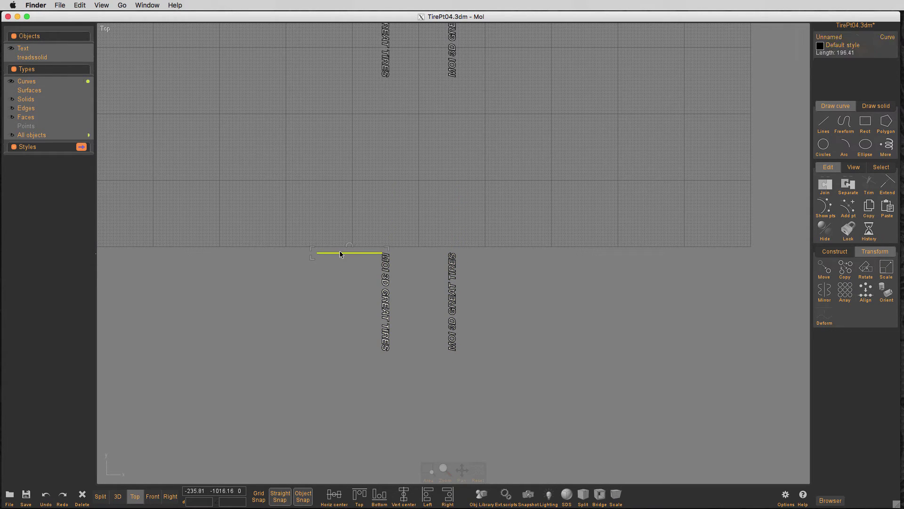
key(Delete)
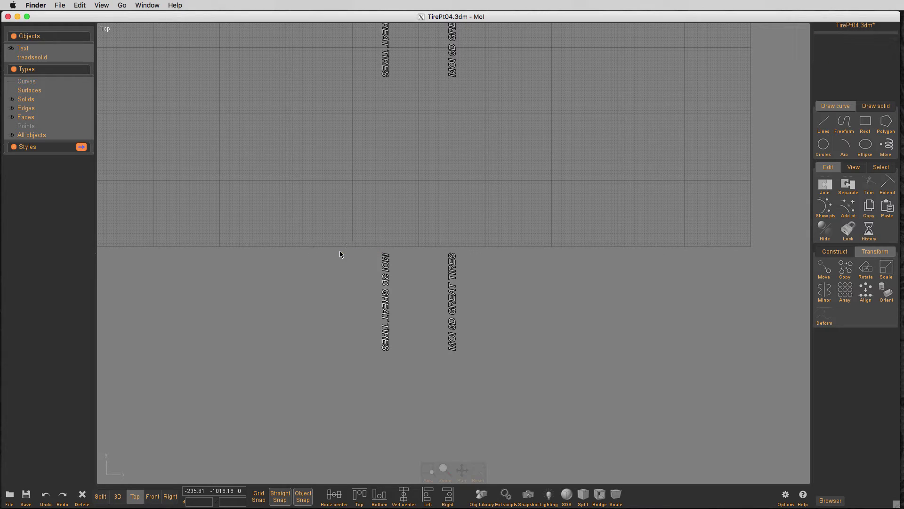
Step: Select all the Text lettering along the tread strip and start the Flow deformation on it
click(88, 48)
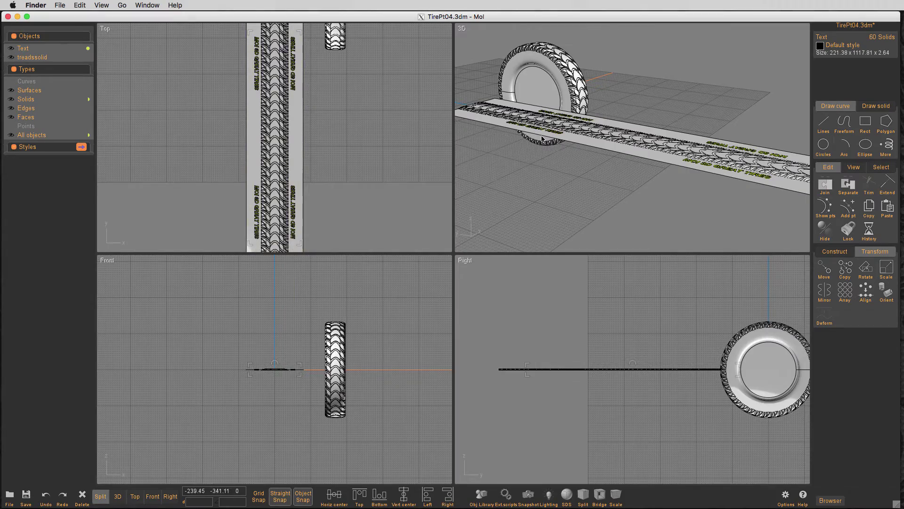
key(space)
right_drag(564, 135, 562, 136)
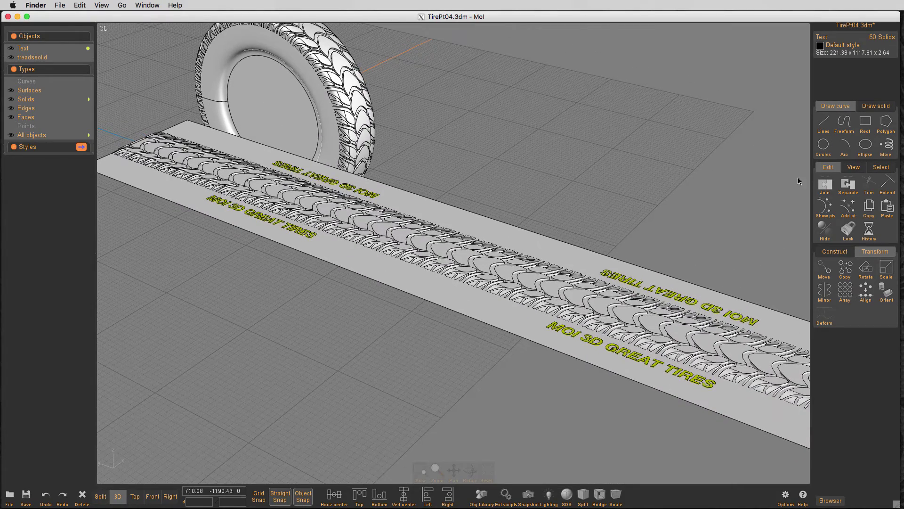
click(824, 315)
click(823, 315)
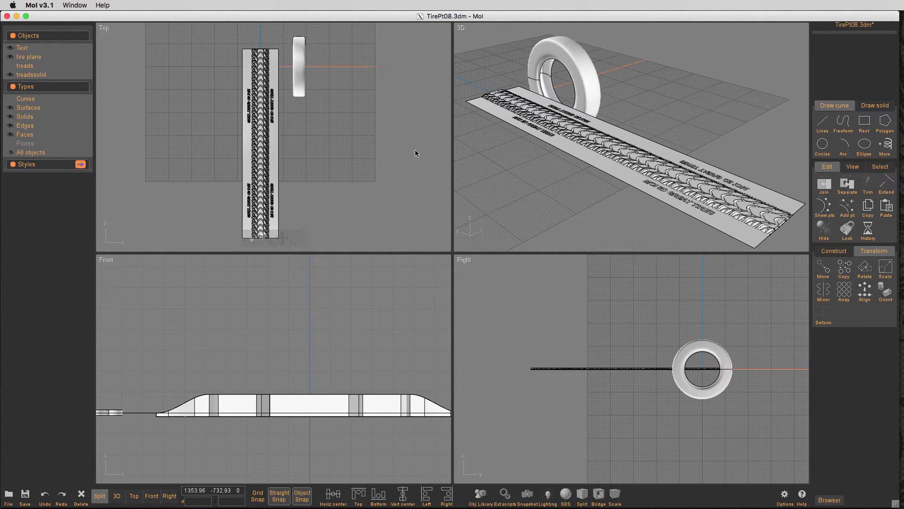
Step: Draw a corner rectangle over the full tread strip, from one end corner to the diagonally opposite one, about 315 by 1648 units
double_click(365, 132)
click(871, 118)
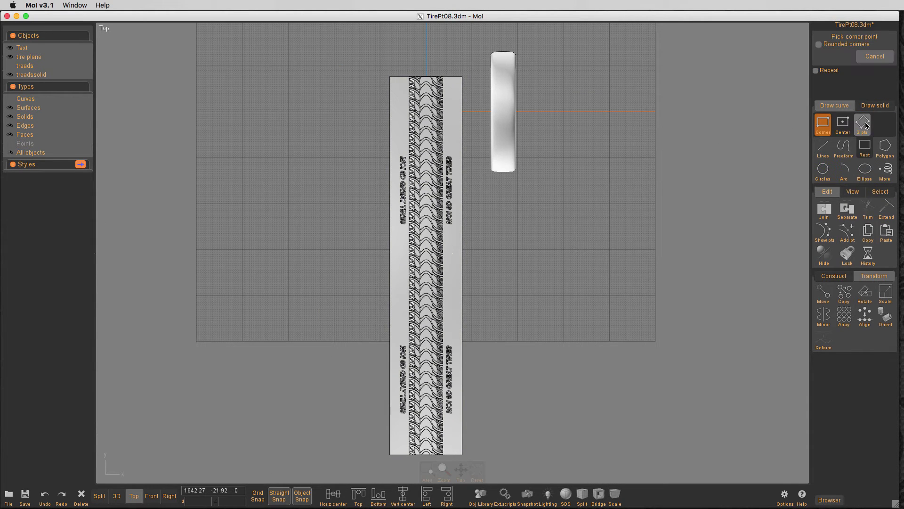
click(390, 76)
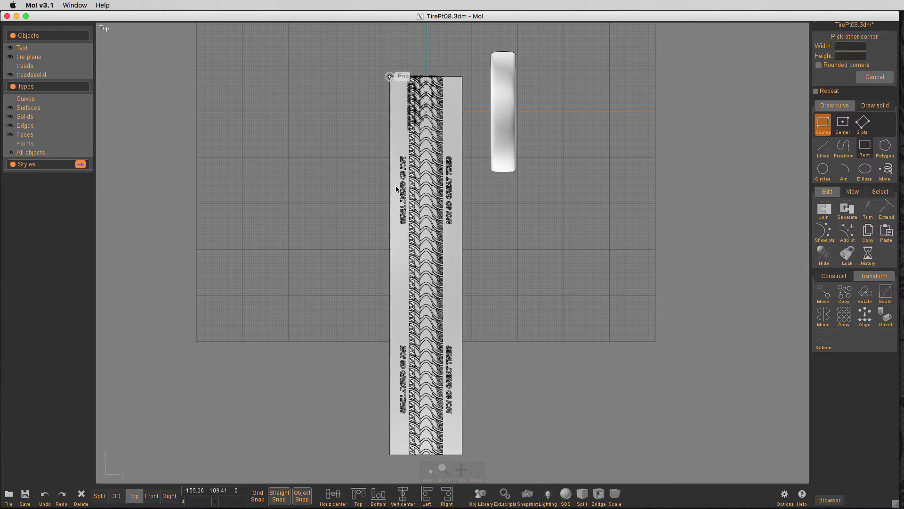
click(462, 454)
key(Tab)
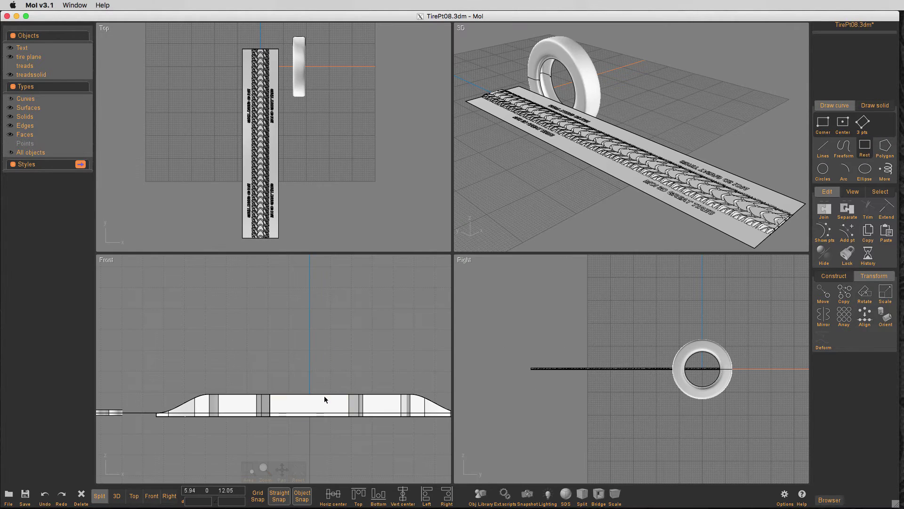
Step: Extrude the strip's rectangle by -6.9 with capped ends and remove the rectangle curve
click(325, 413)
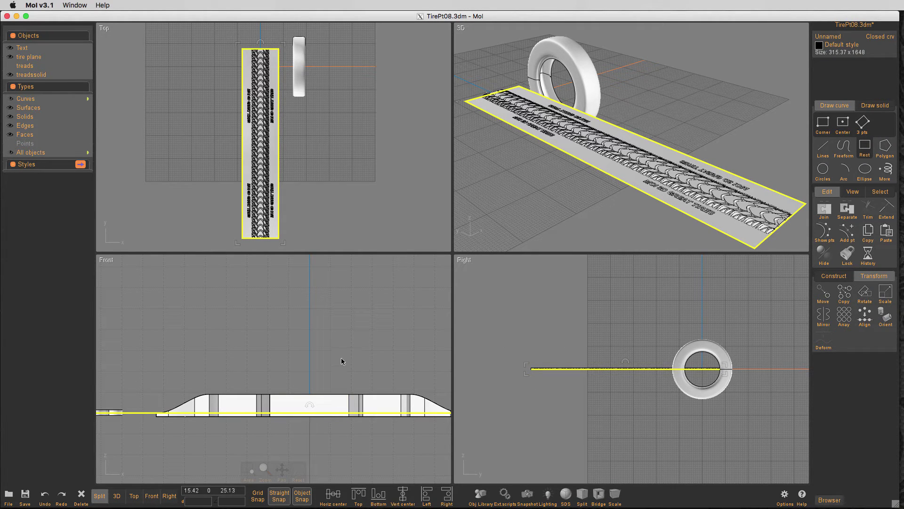
middle_drag(348, 346, 403, 313)
key(e)
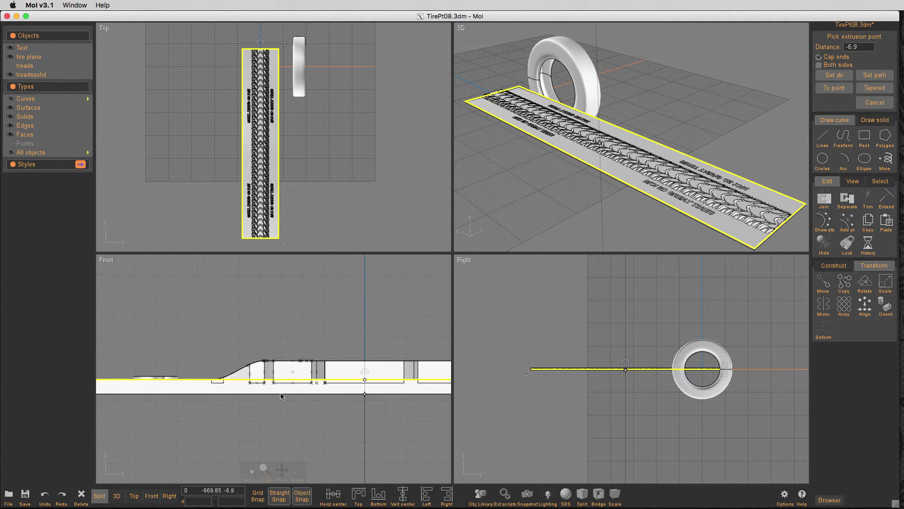
key(Escape)
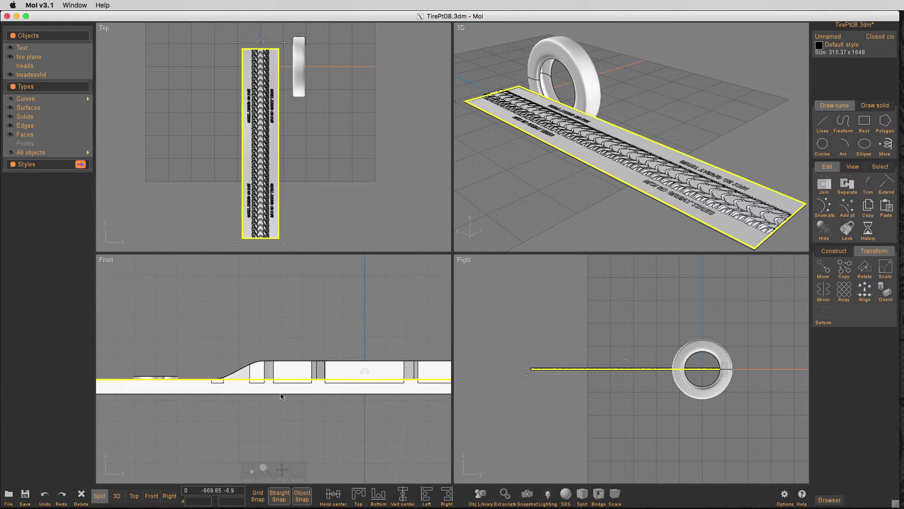
click(314, 302)
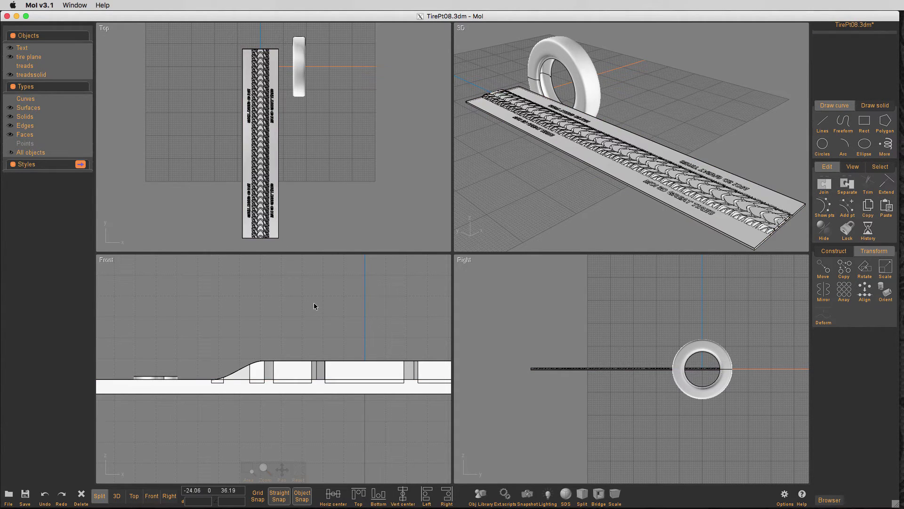
Step: Hide the tire plane and subtract the Text lettering from the extruded slab
click(579, 149)
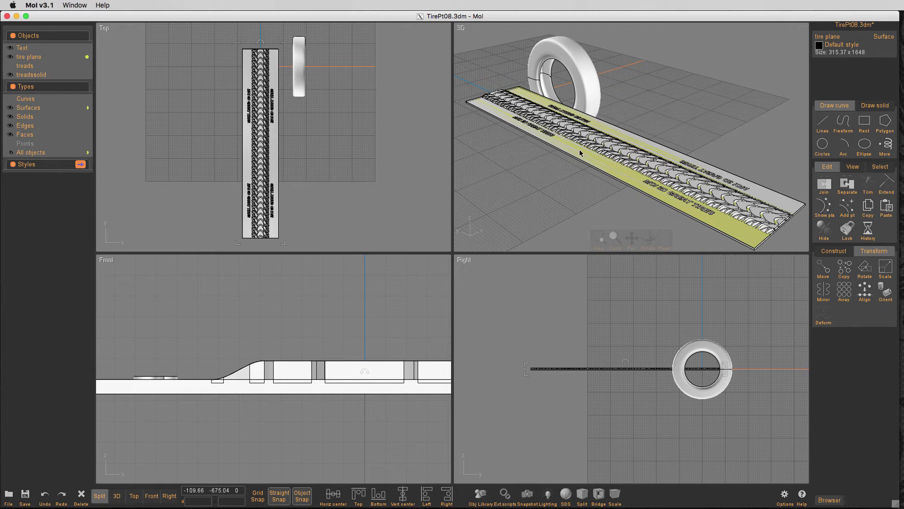
click(580, 148)
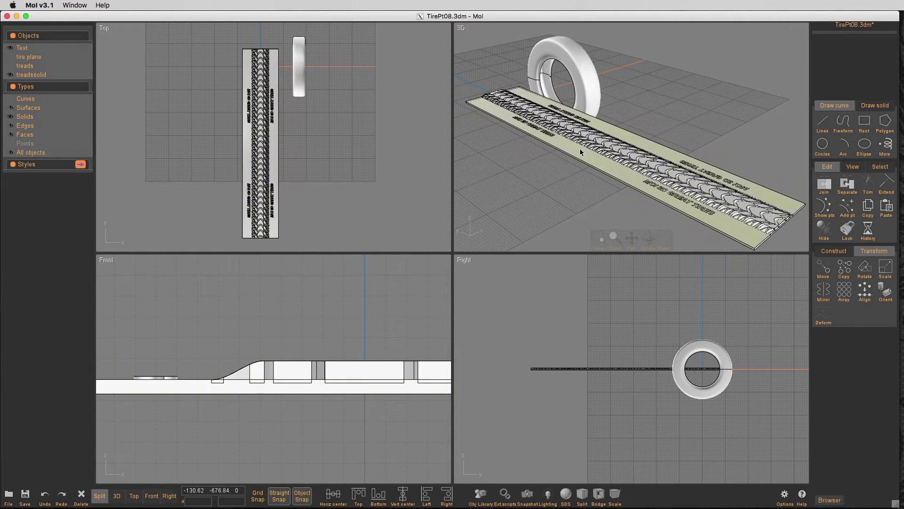
scroll(337, 273, down, 2)
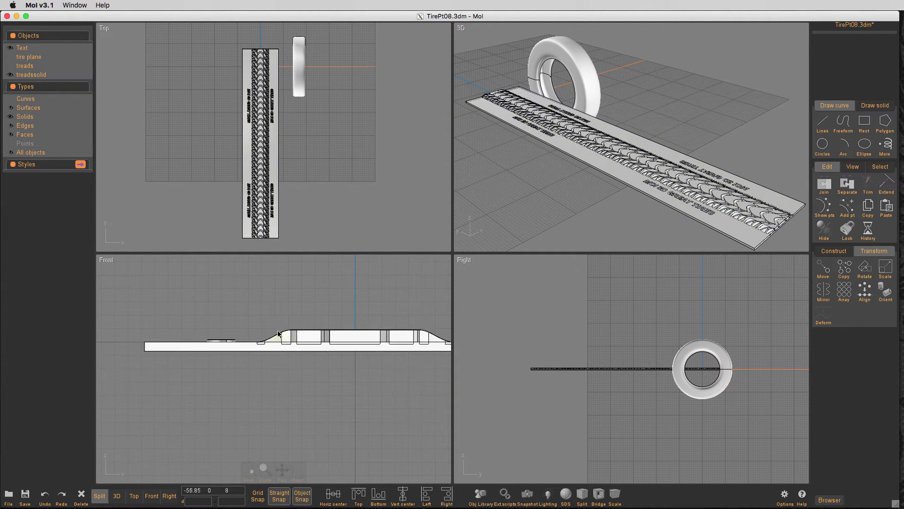
click(240, 351)
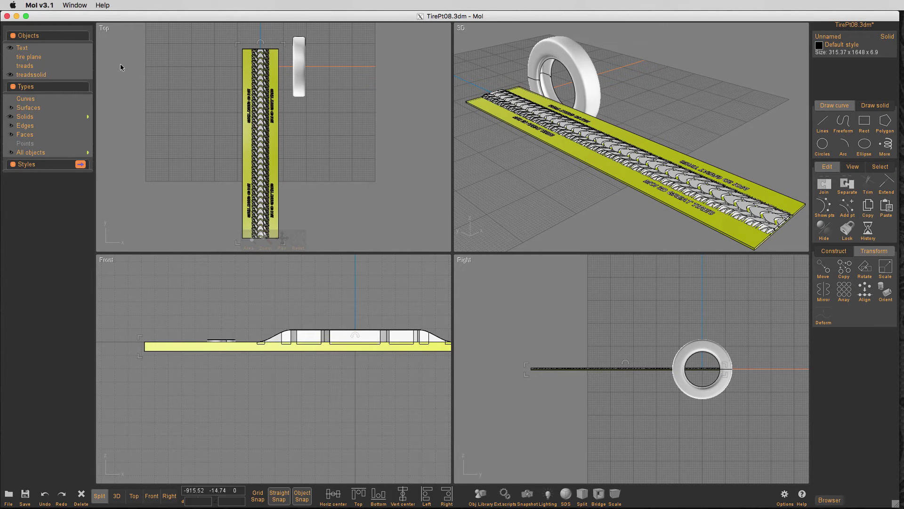
right_click(154, 172)
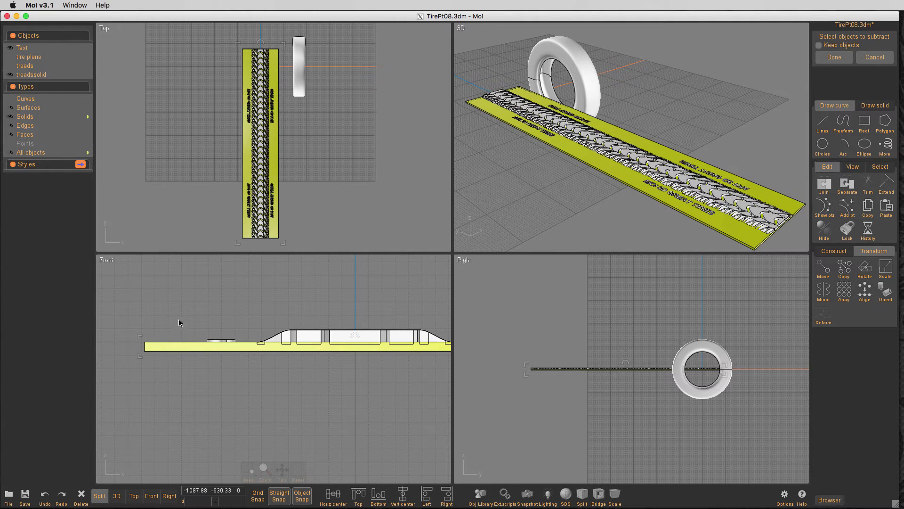
click(86, 49)
right_click(190, 295)
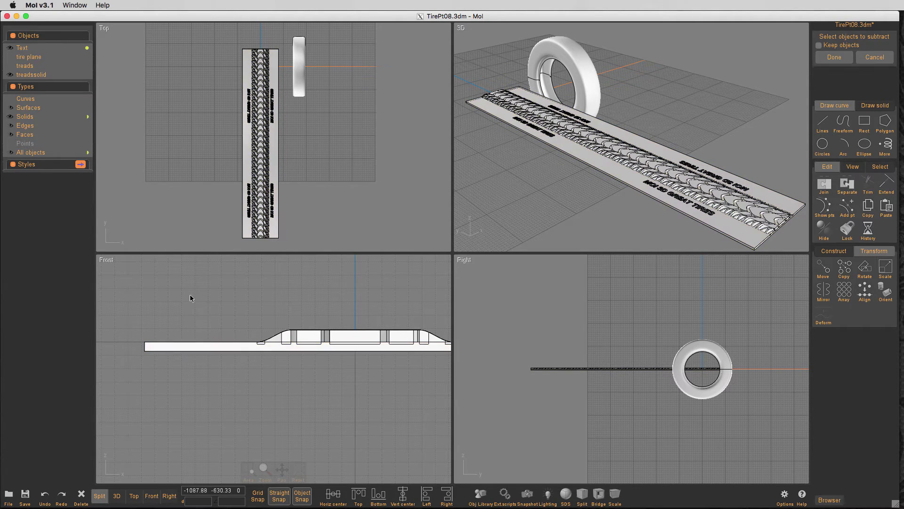
Step: Boolean union the slab with all the treadssolid objects
click(180, 348)
key(u)
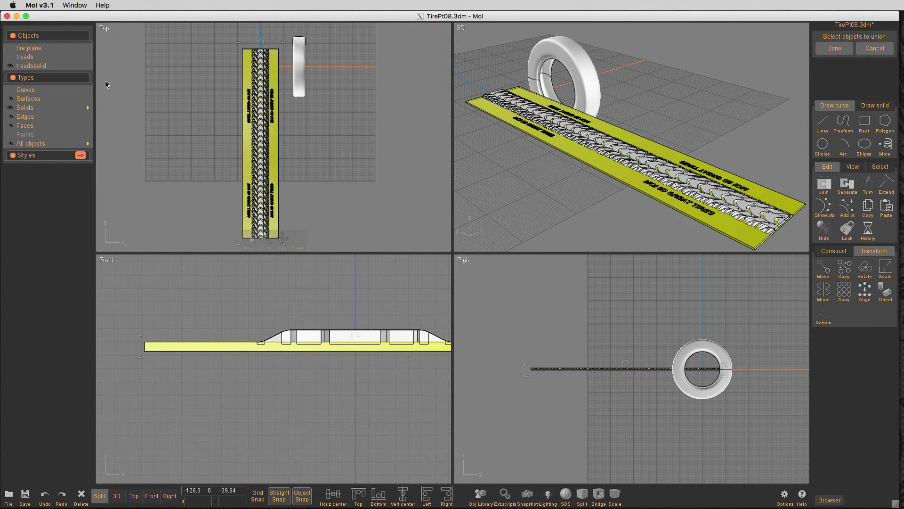
click(87, 66)
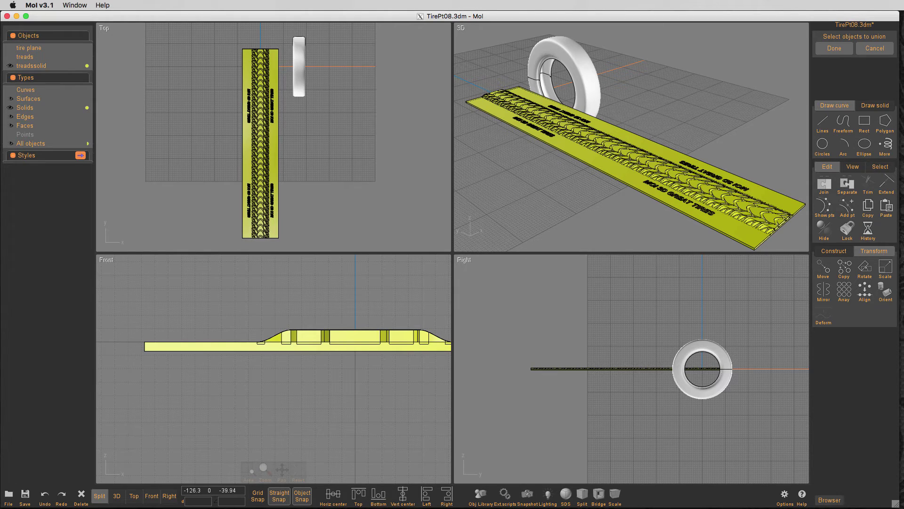
key(Return)
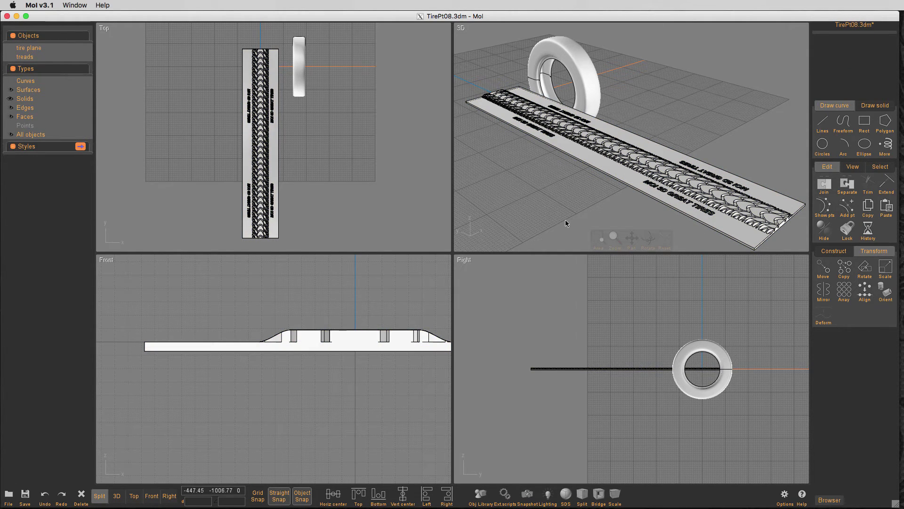
Step: Flow the combined strip solid from the tire plane onto the tire surface, flipping the surface normal and keeping the input objects
click(607, 175)
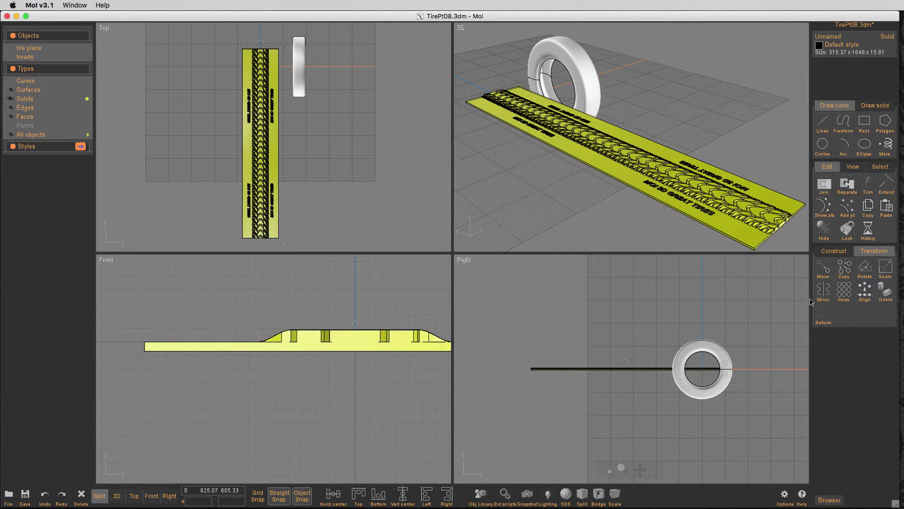
click(823, 315)
click(824, 316)
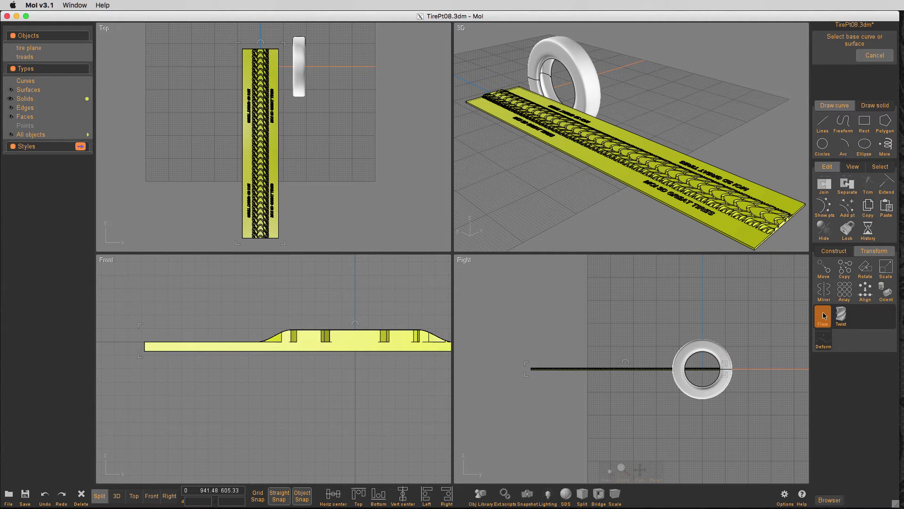
scroll(495, 108, up, 6)
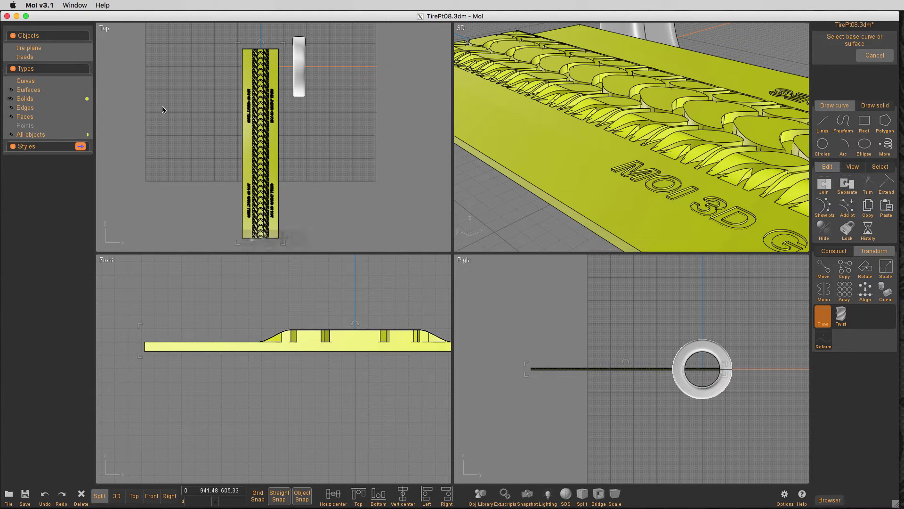
click(6, 50)
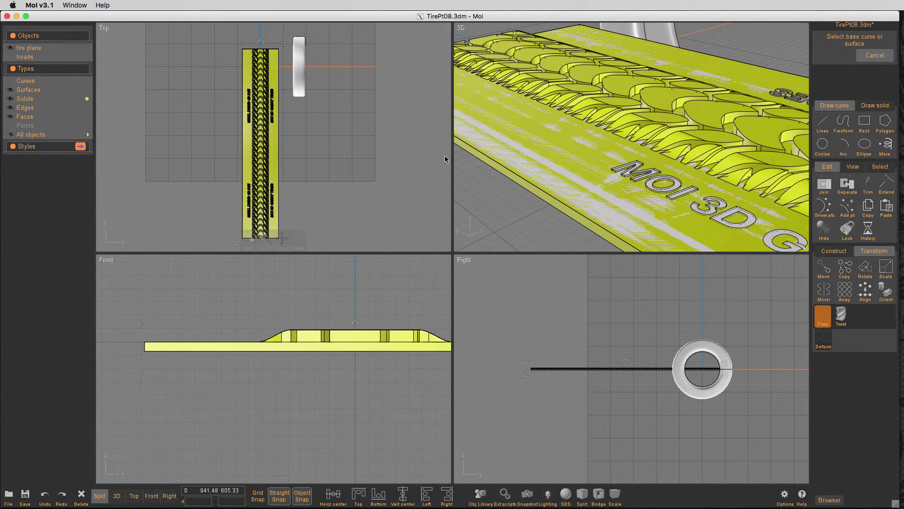
scroll(490, 140, down, 5)
scroll(498, 142, down, 2)
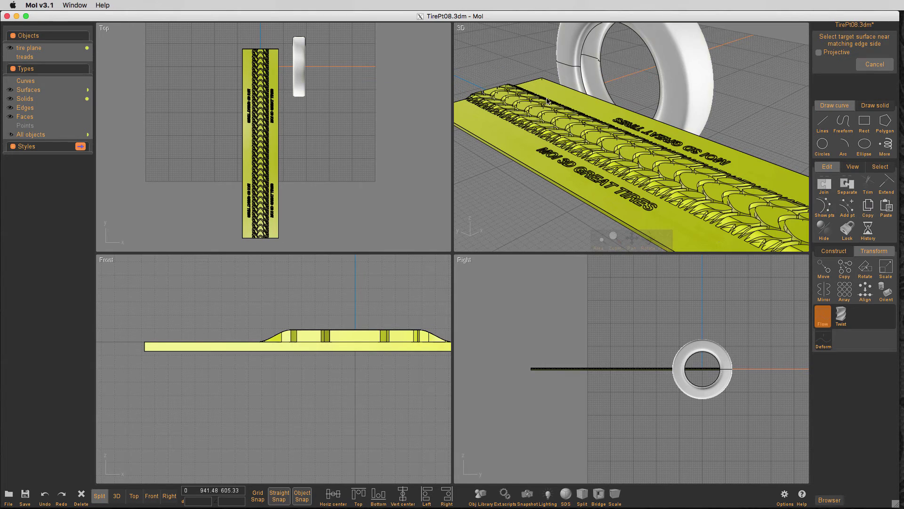
click(579, 38)
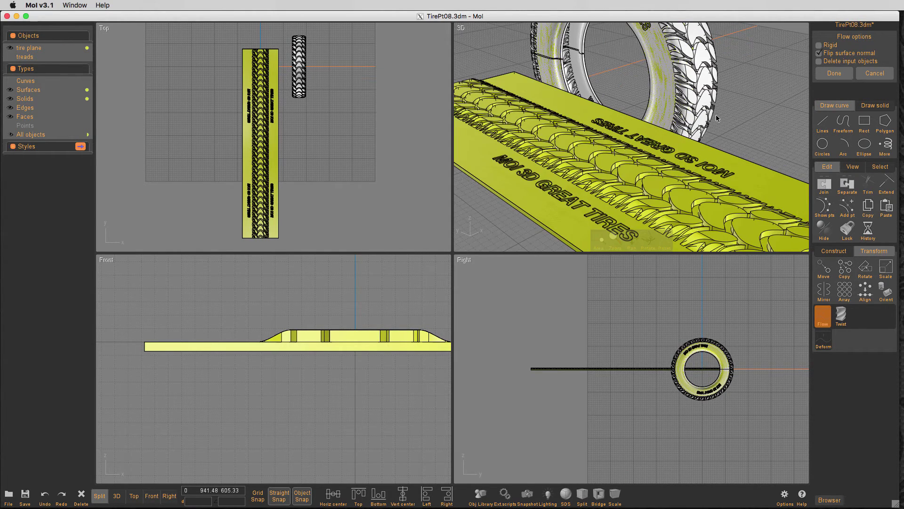
scroll(719, 110, down, 3)
middle_drag(725, 99, 690, 140)
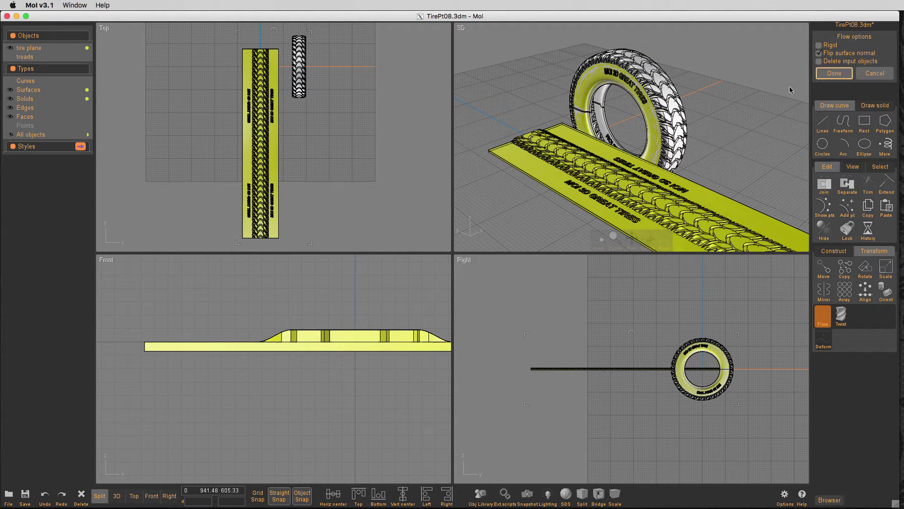
click(773, 93)
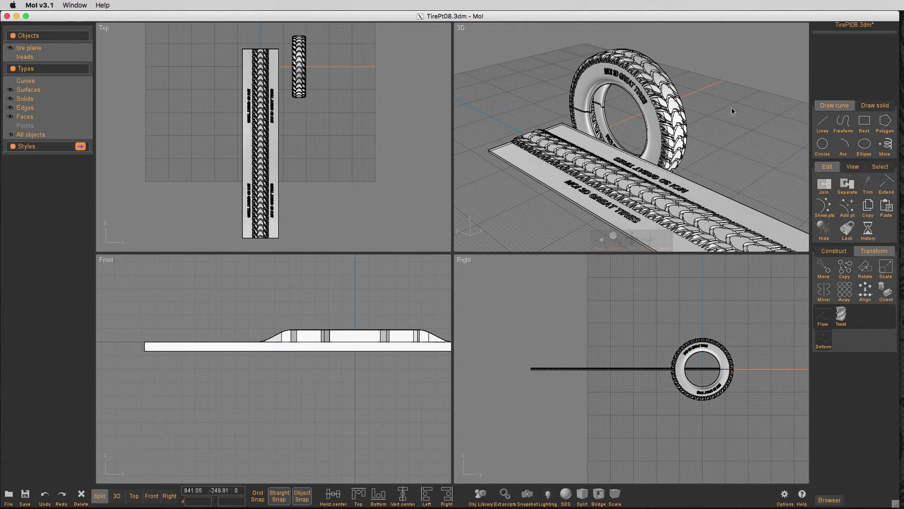
Step: Delete the plain tire surface beneath the flowed tire, cutting the treaded tire to the clipboard first and pasting it back in place
click(683, 117)
key(super+x)
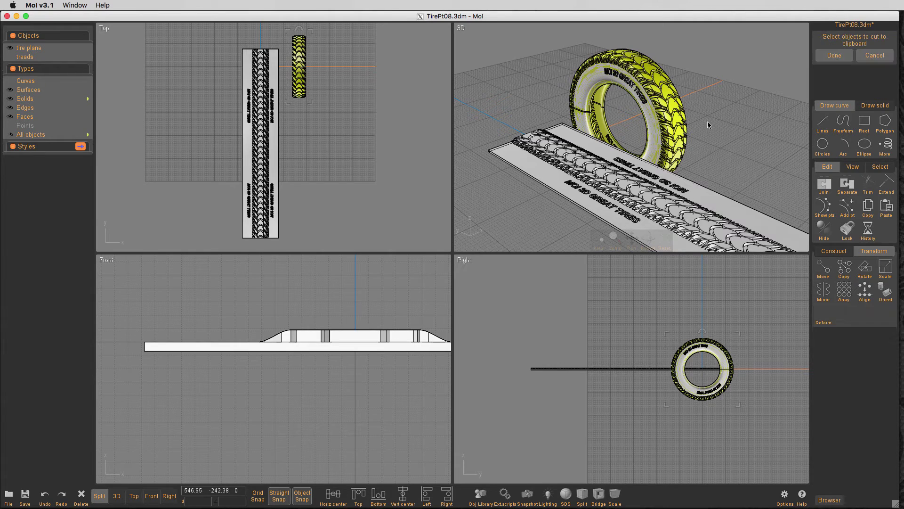
click(658, 119)
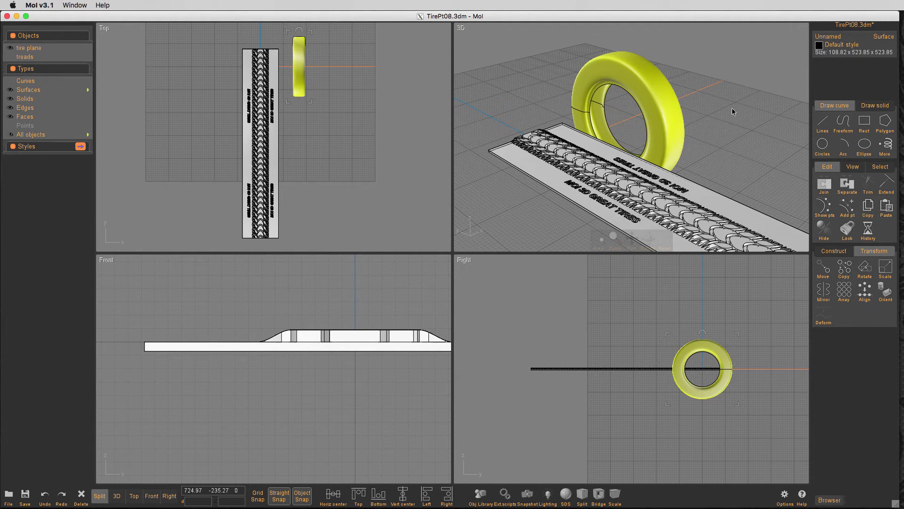
key(Delete)
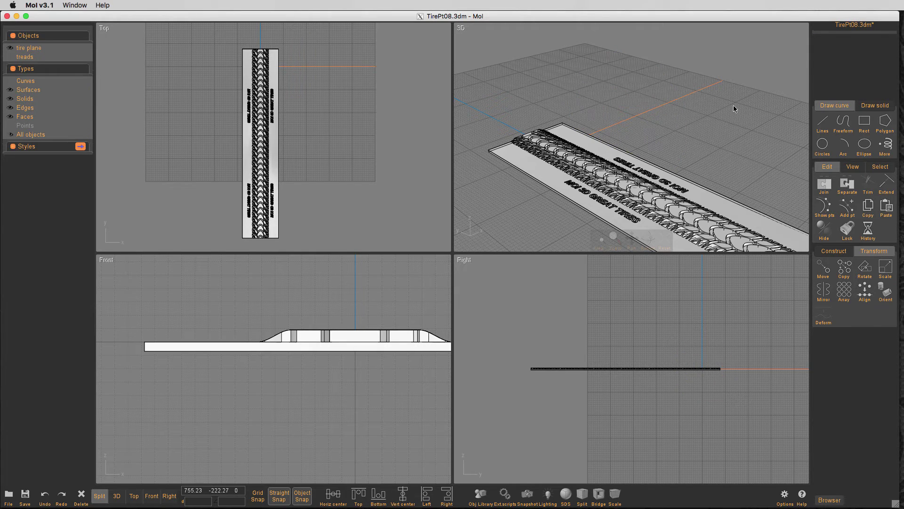
key(super+v)
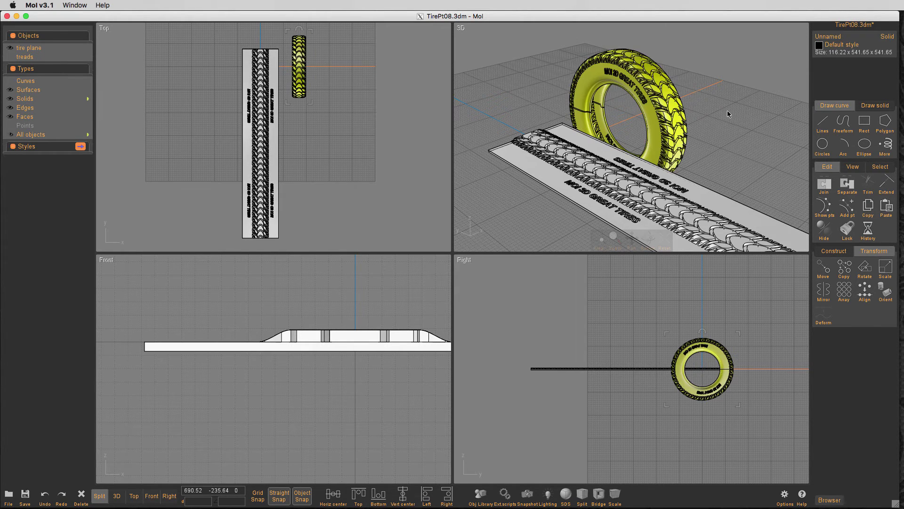
click(727, 110)
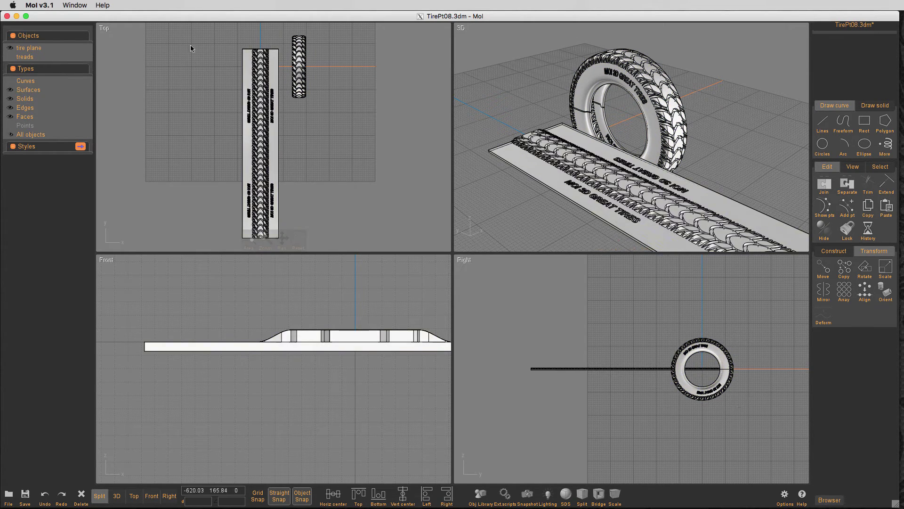
Step: Delete the flat treaded strip solid and the tire plane, leaving only the finished tire
drag(203, 37, 290, 231)
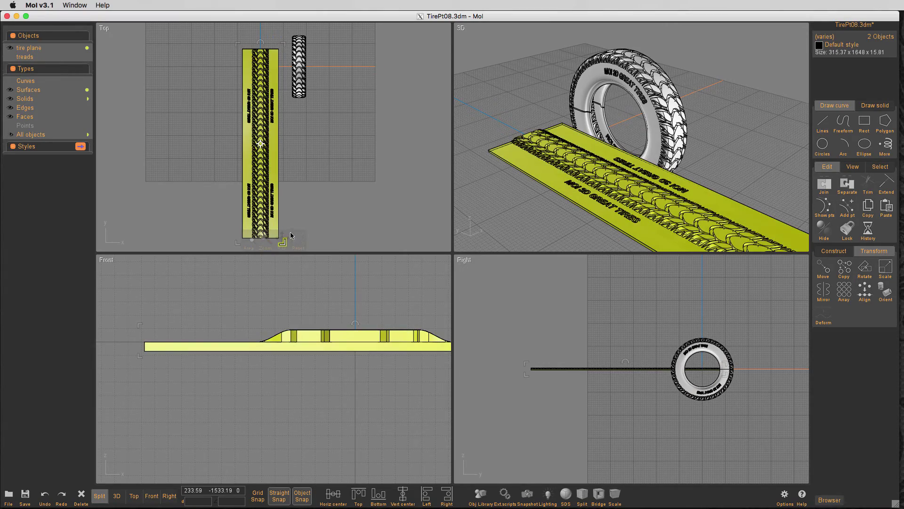
key(Delete)
double_click(557, 144)
right_drag(578, 155, 569, 178)
click(491, 171)
scroll(491, 171, up, 5)
click(450, 213)
scroll(579, 172, down, 3)
click(598, 162)
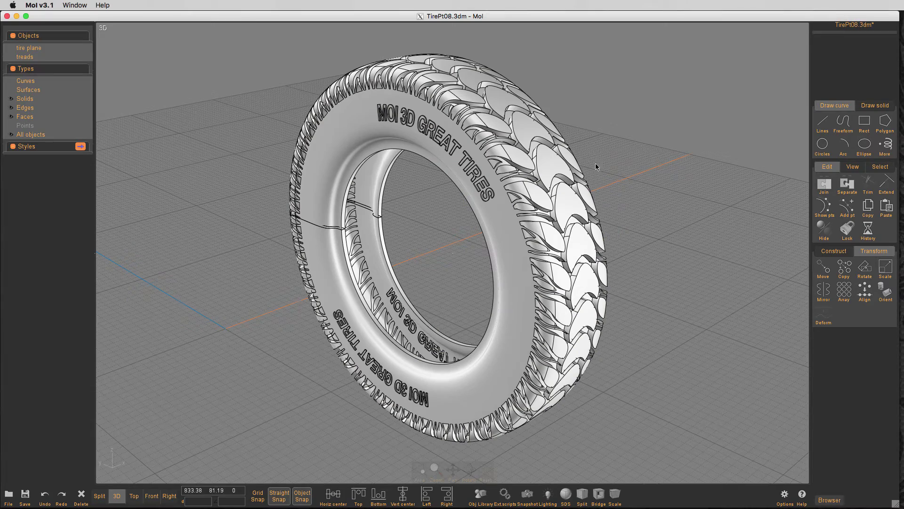
click(511, 177)
right_drag(541, 182, 616, 188)
click(615, 188)
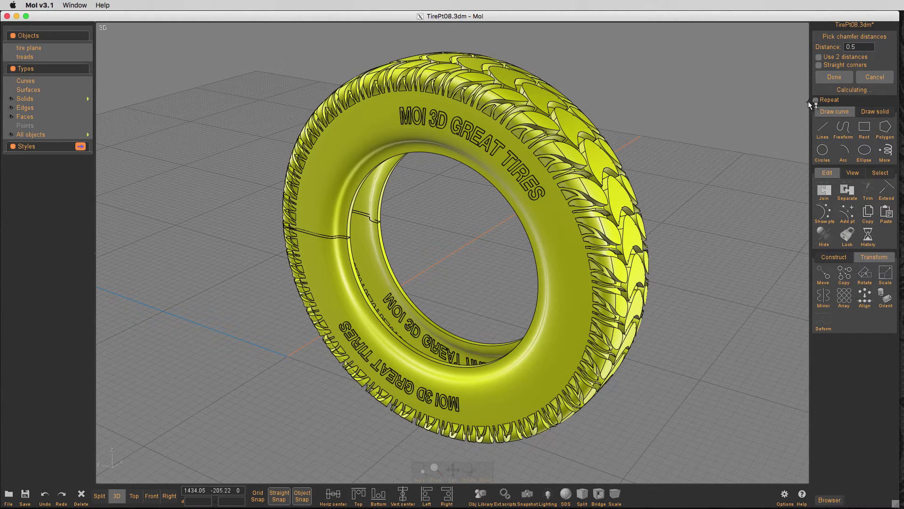
click(875, 77)
click(719, 128)
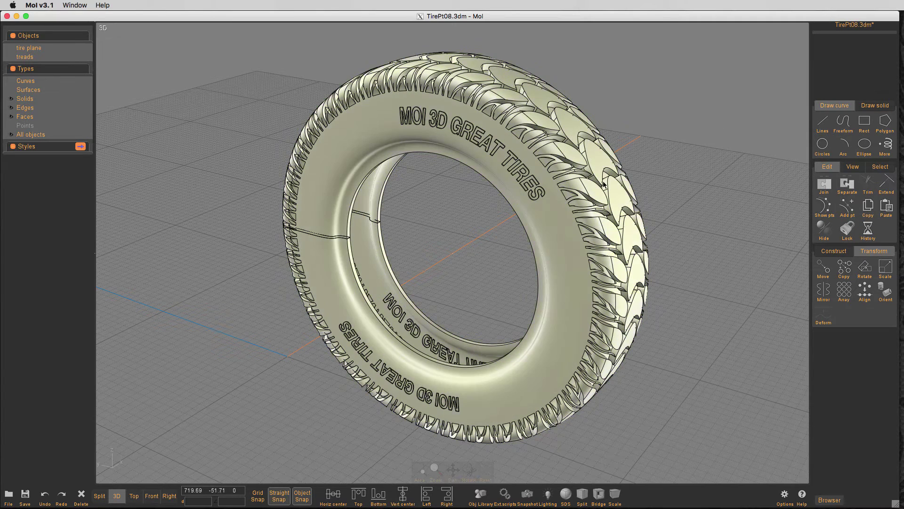
Step: Export the tire solid to Downloads as the Wavefront OBJ file tire.obj, replacing the existing file
click(567, 202)
click(7, 493)
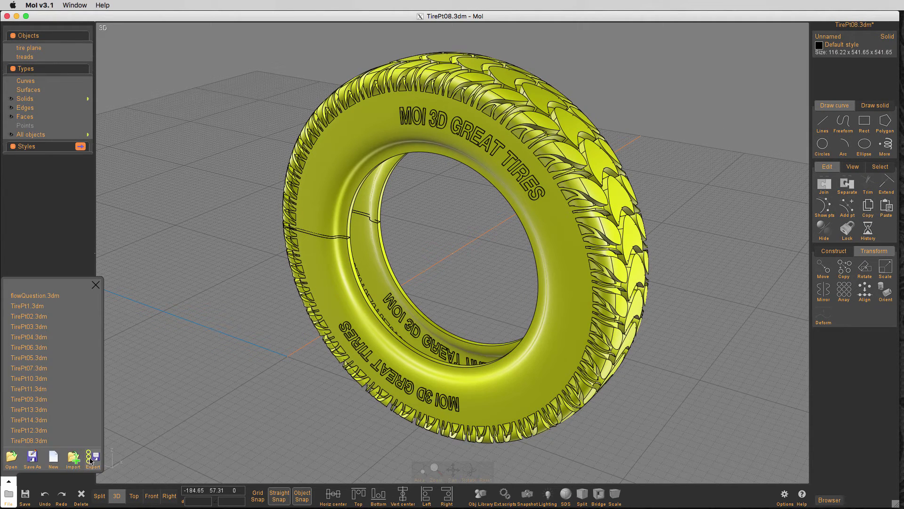
click(93, 457)
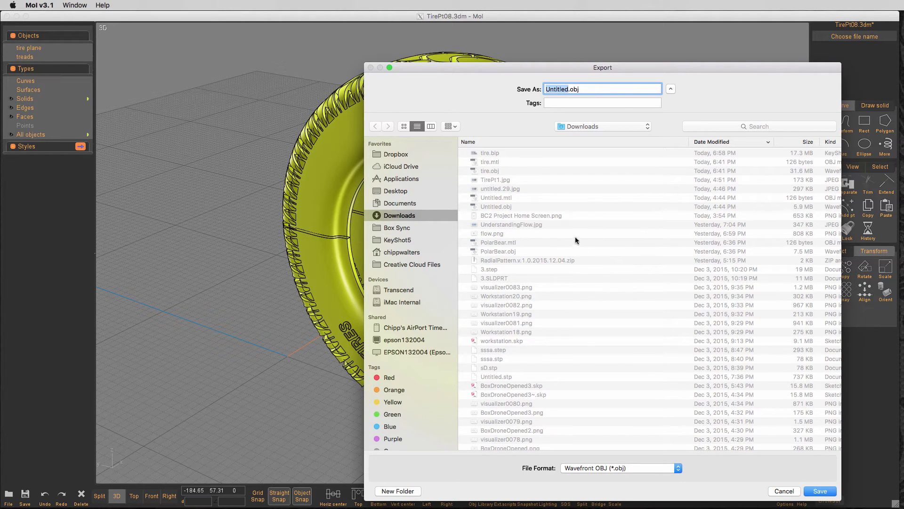
text(tire)
click(820, 491)
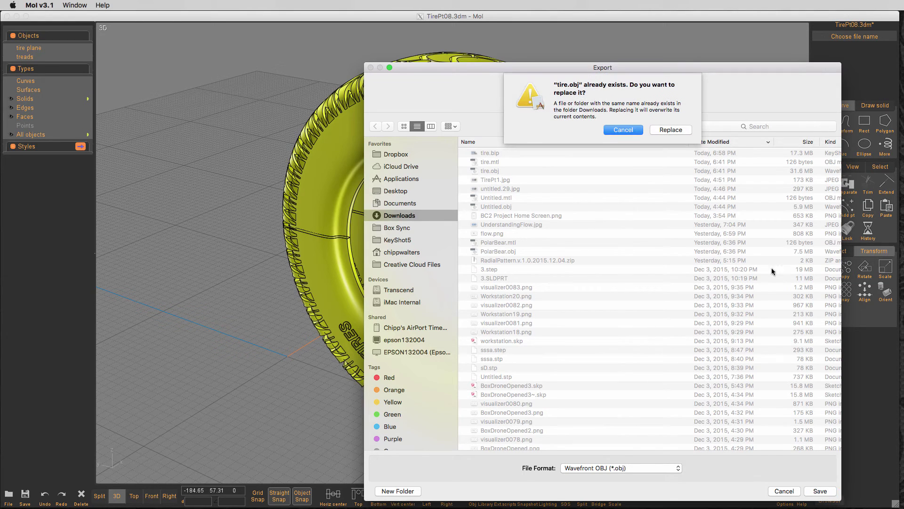
click(682, 131)
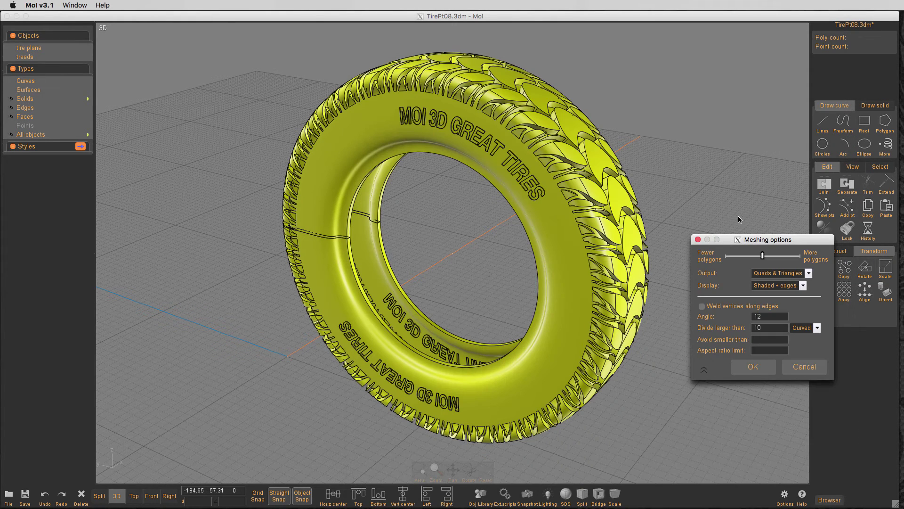
Step: Check the mesh preview around the lettering and treads, and accept the Quads & Triangles meshing options for the export
drag(770, 242, 737, 231)
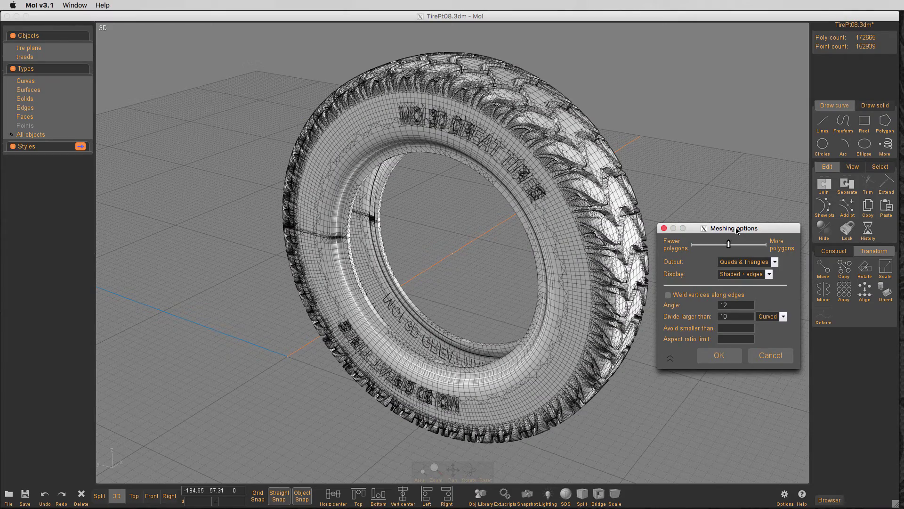
scroll(570, 125, up, 10)
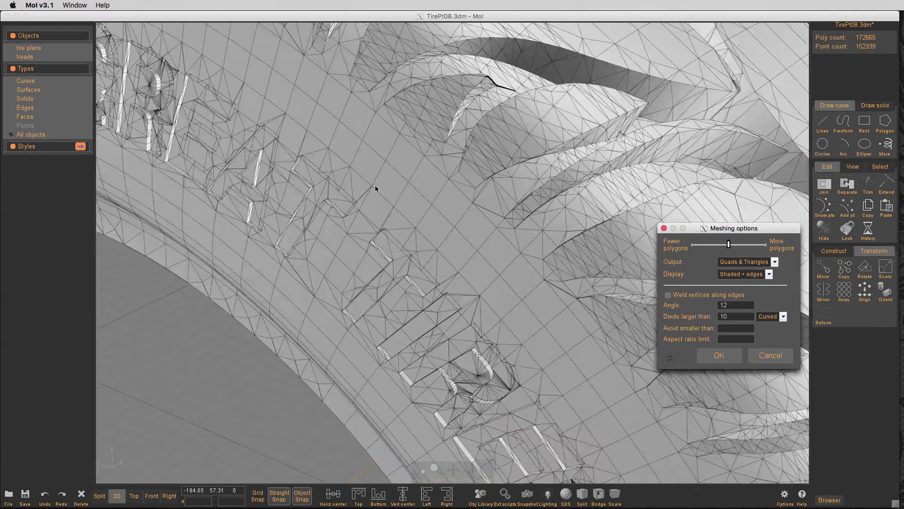
scroll(375, 186, up, 3)
scroll(376, 186, down, 10)
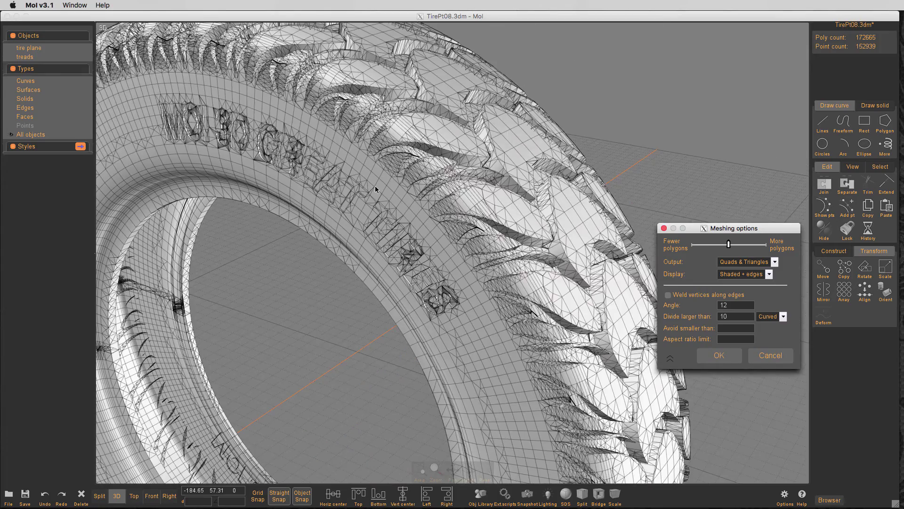
scroll(375, 187, up, 3)
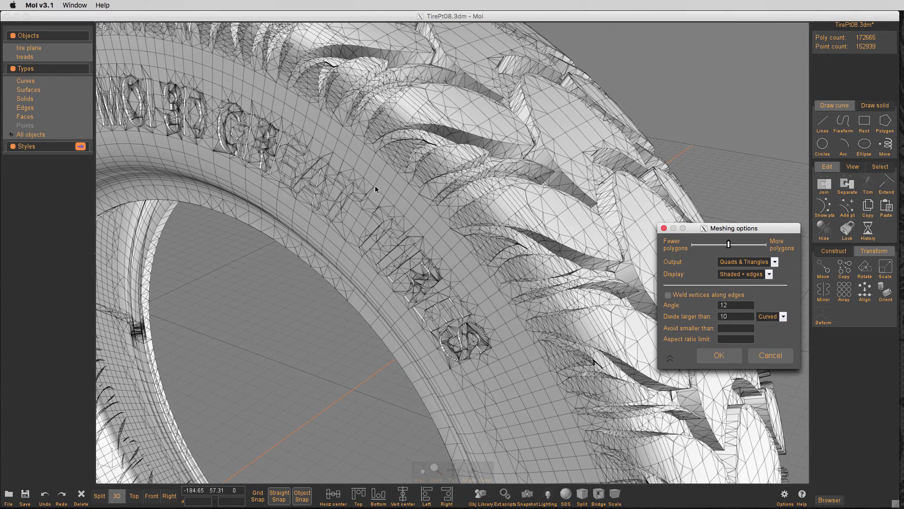
scroll(376, 186, down, 4)
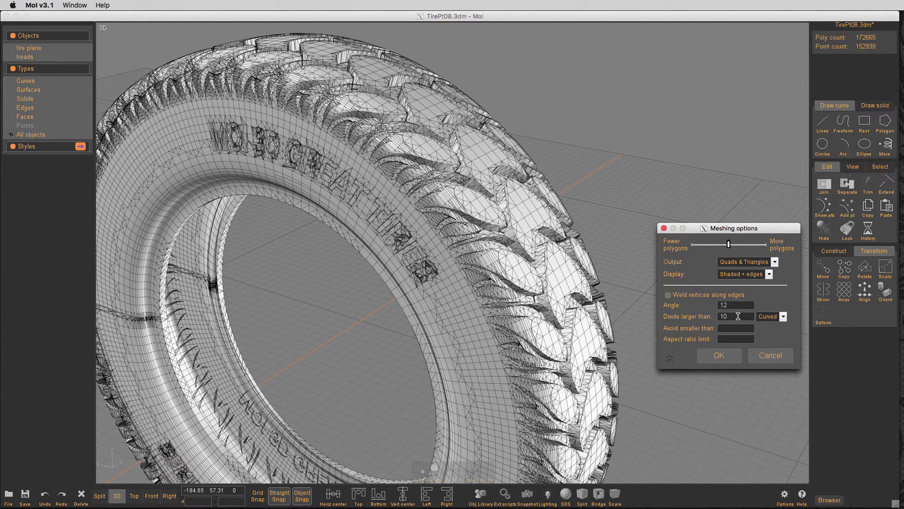
click(719, 355)
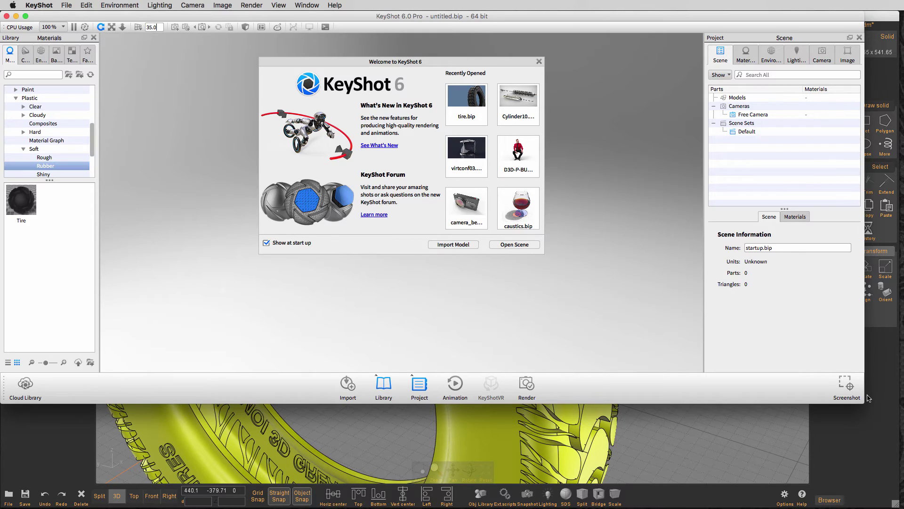
Step: Switch to KeyShot, enlarge its window, and import tire.obj from Downloads with the offered import settings
drag(863, 401, 900, 504)
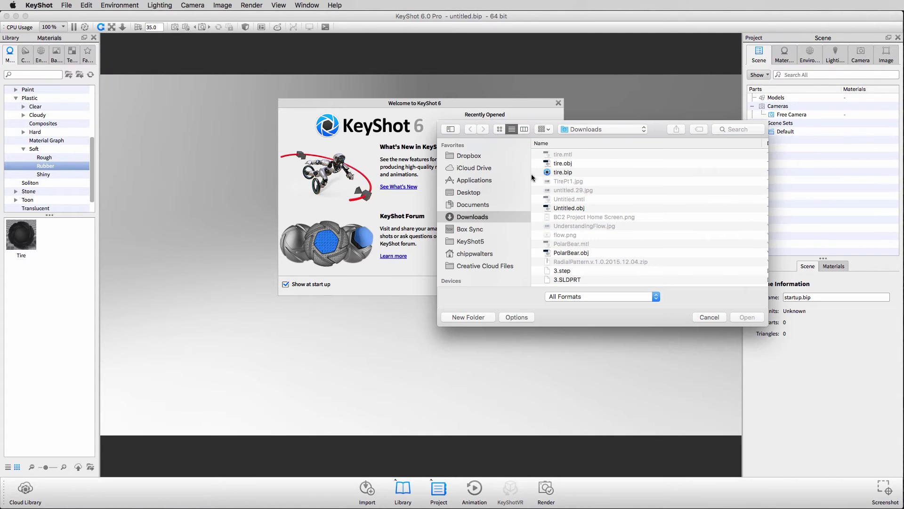
double_click(561, 164)
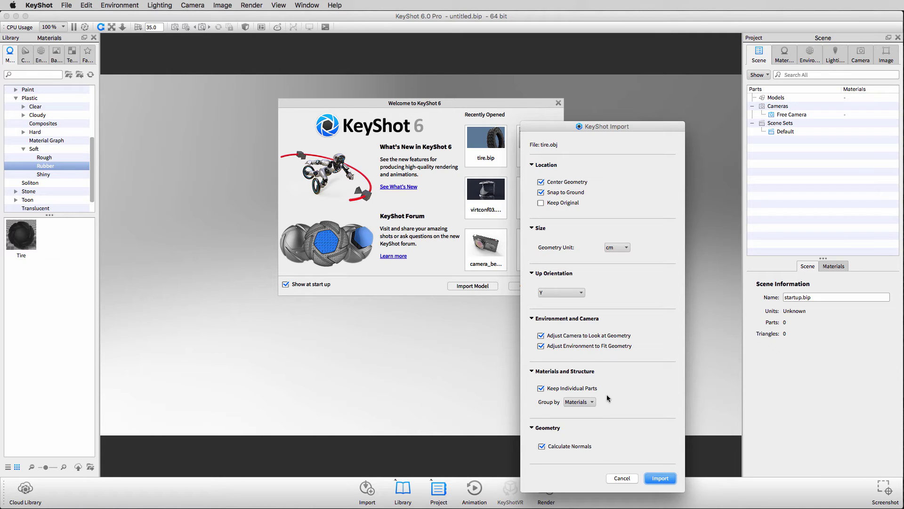
click(659, 478)
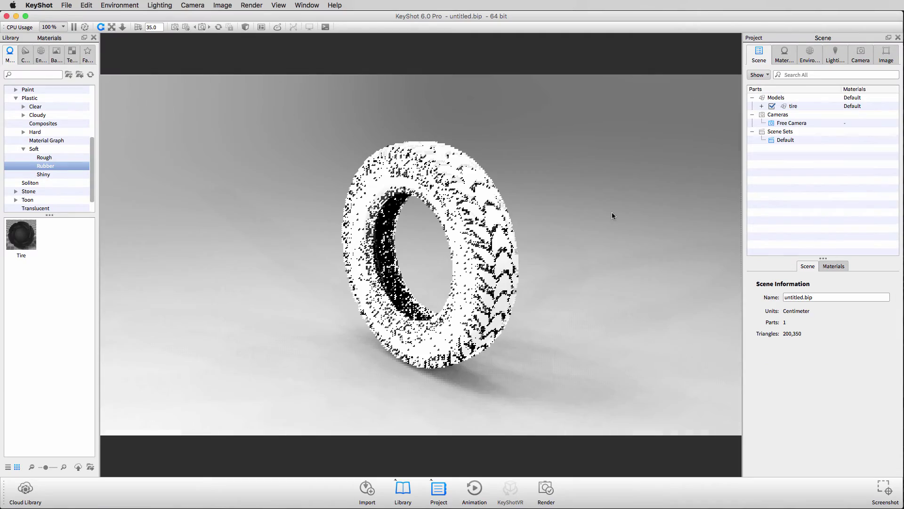
Step: Apply the Tire material from the soft rubber plastics to the imported tire
right_click(588, 242)
click(586, 199)
mouse_move(598, 170)
mouse_down()
mouse_move(606, 166)
mouse_move(584, 170)
mouse_up()
scroll(501, 171, up, 5)
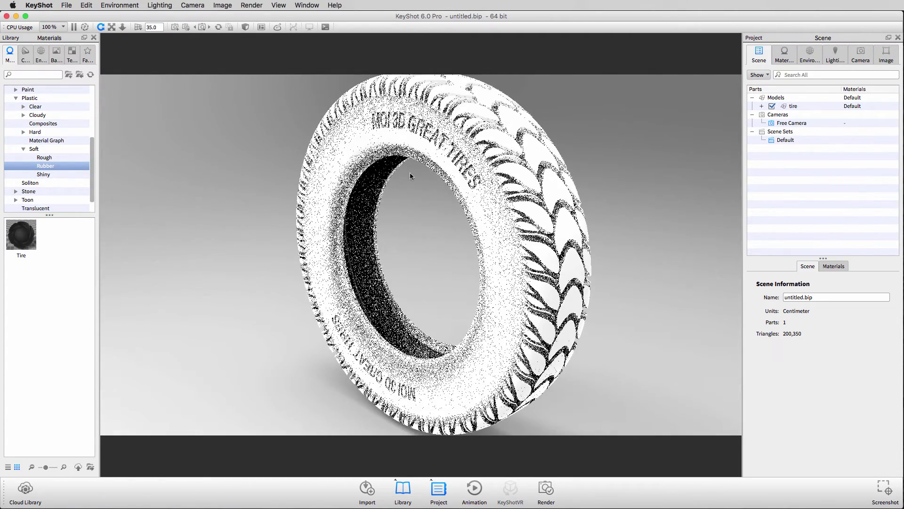
drag(21, 234, 372, 203)
scroll(617, 179, up, 3)
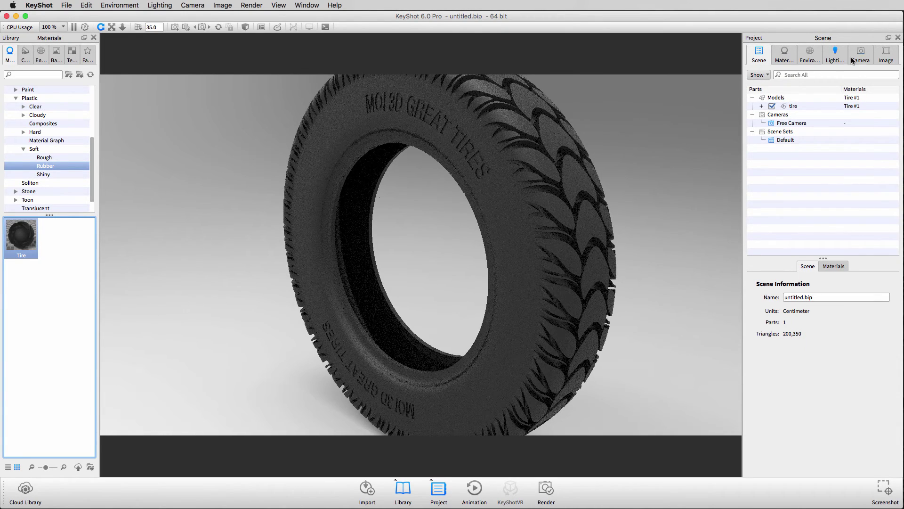
Step: Change the environment background to a solid slate blue colour with hue 212°, saturation 40% and value 60%
click(810, 55)
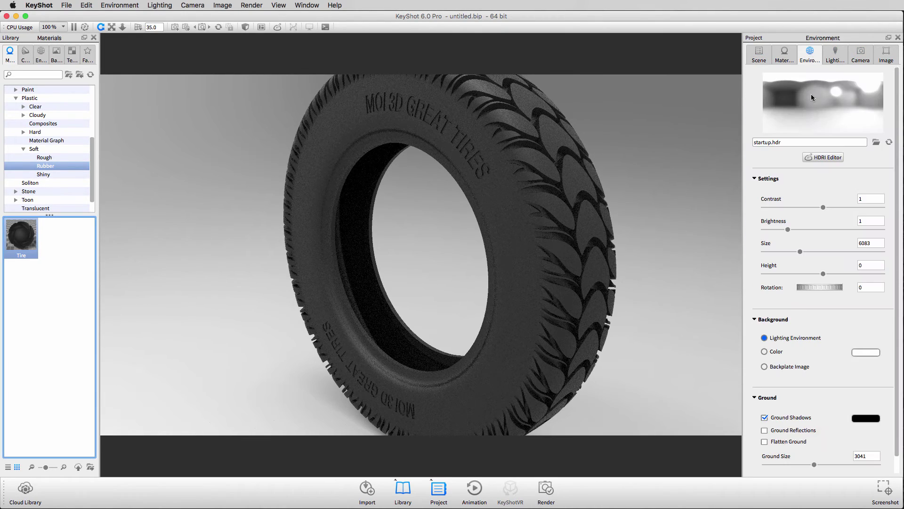
click(872, 352)
click(853, 430)
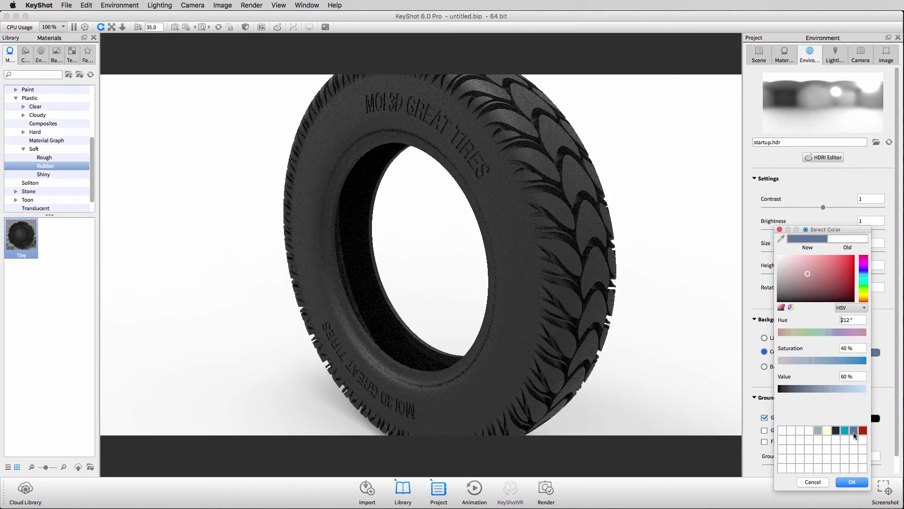
click(852, 481)
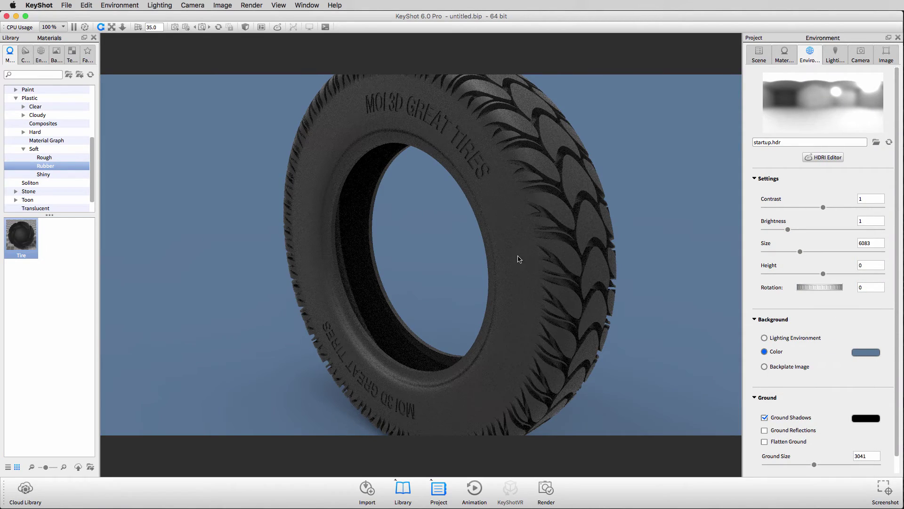
Step: Select the Default part inside the tire model and set its rounded edges radius to 0.458
drag(518, 259, 579, 211)
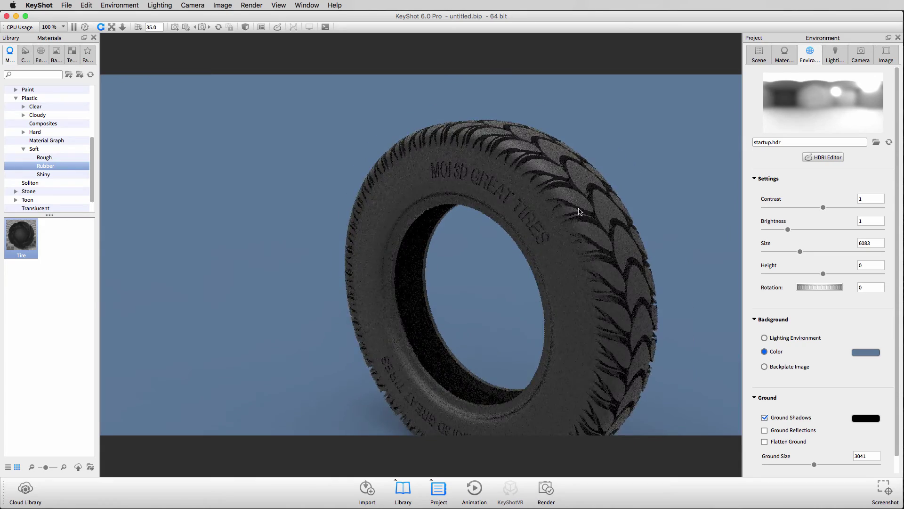
scroll(580, 211, up, 5)
middle_drag(618, 208, 618, 251)
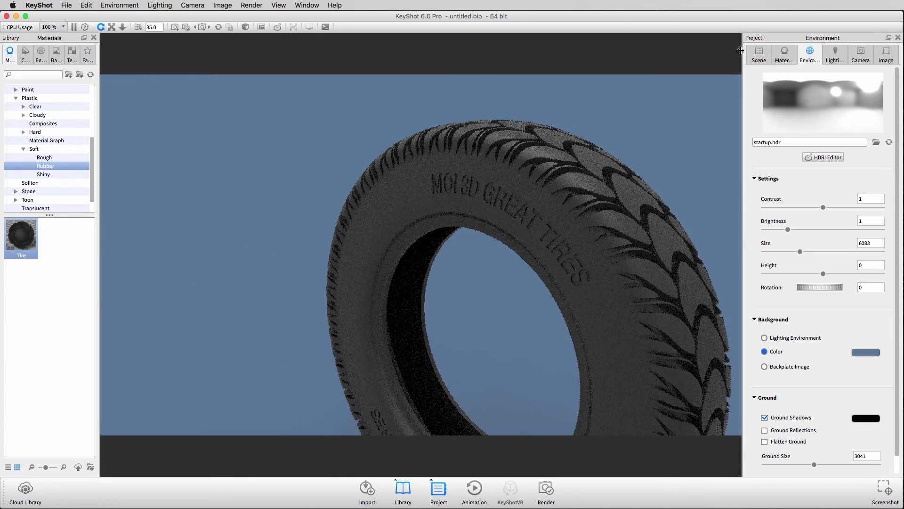
click(757, 57)
click(791, 106)
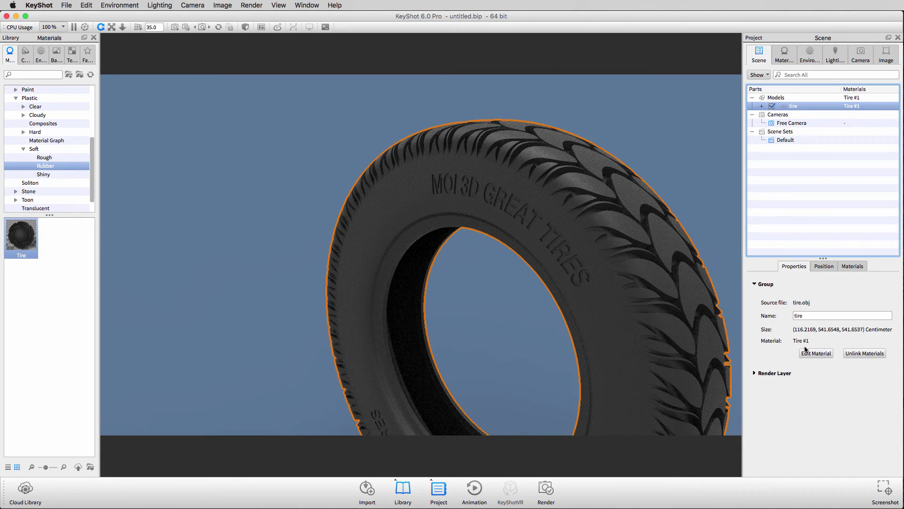
click(762, 106)
click(803, 114)
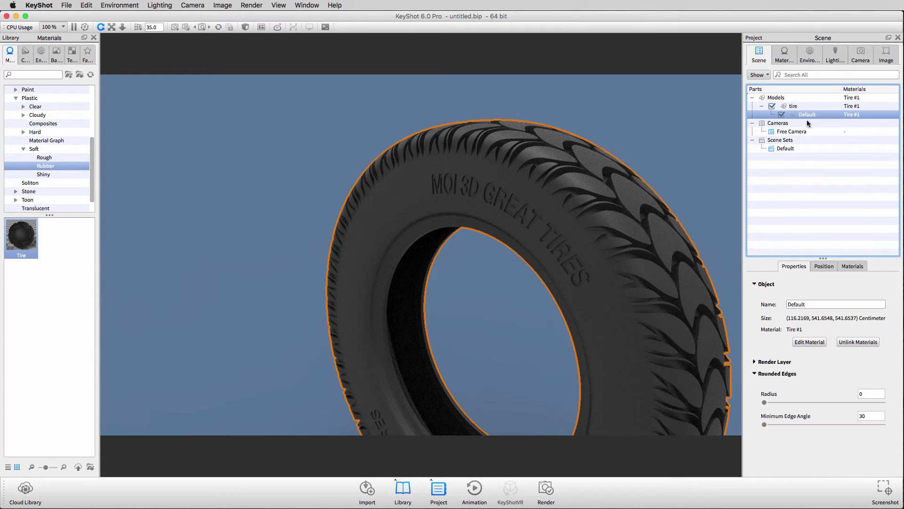
drag(763, 403, 818, 408)
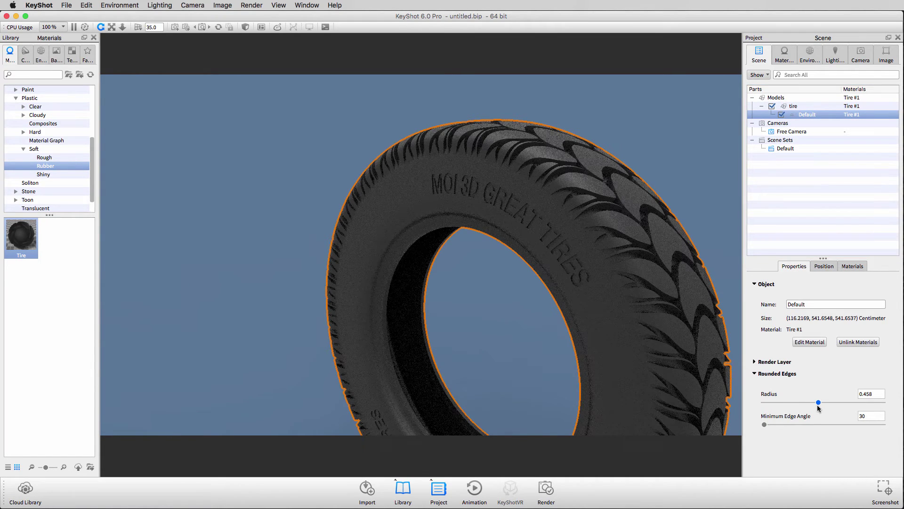
Step: Raise the rounded edges radius of the tire's Default part to 1
scroll(609, 175, down, 3)
scroll(608, 173, up, 5)
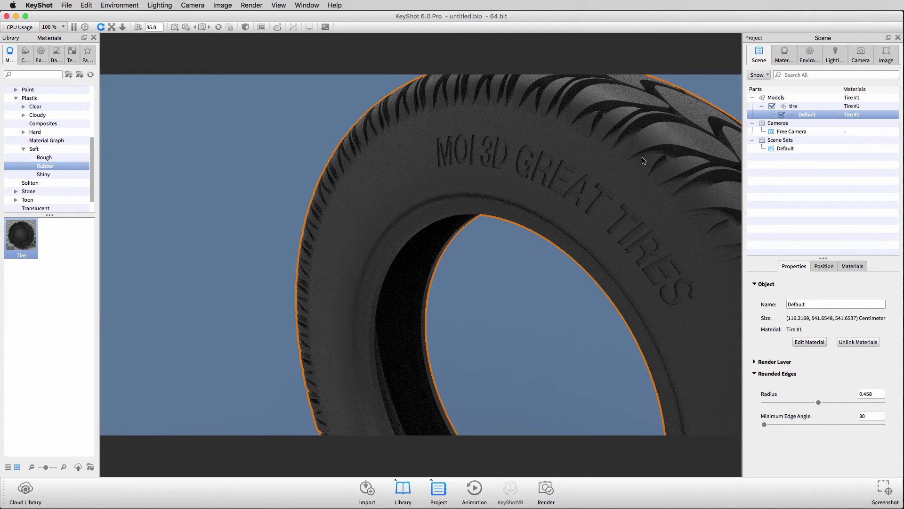
middle_drag(642, 159, 570, 231)
scroll(605, 225, up, 4)
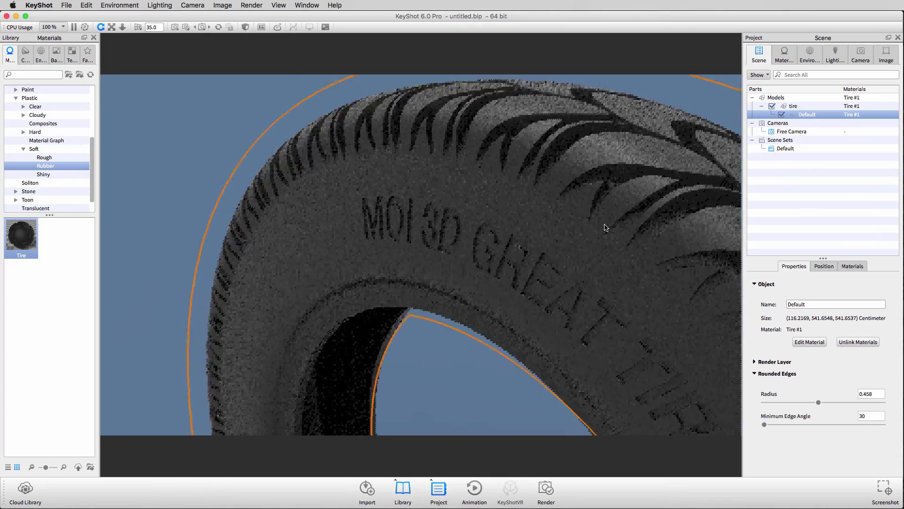
drag(605, 227, 375, 297)
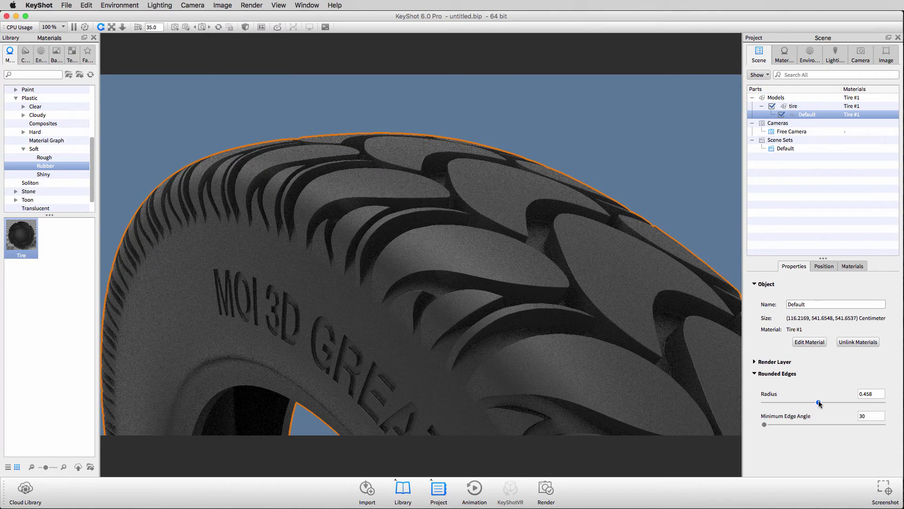
drag(818, 402, 882, 402)
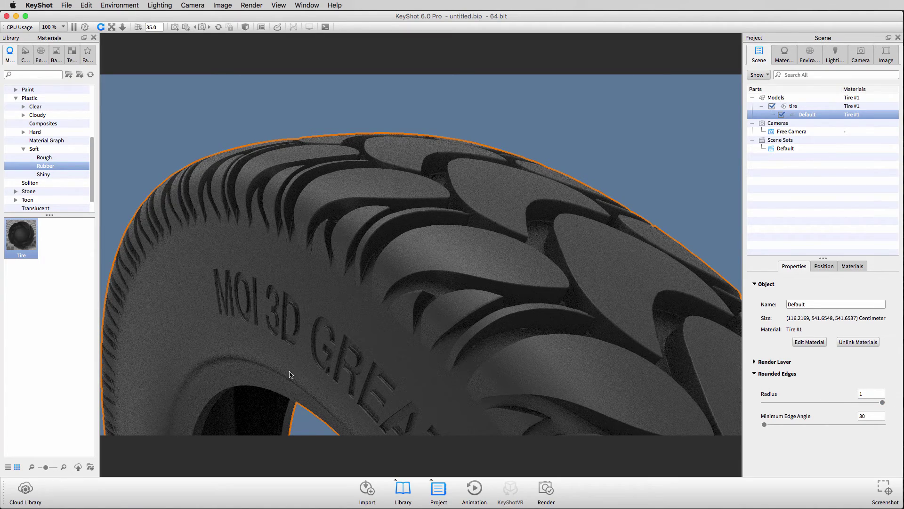
Step: Examine the tire's rounded tread edges and engraved lettering from both sides
scroll(403, 307, up, 5)
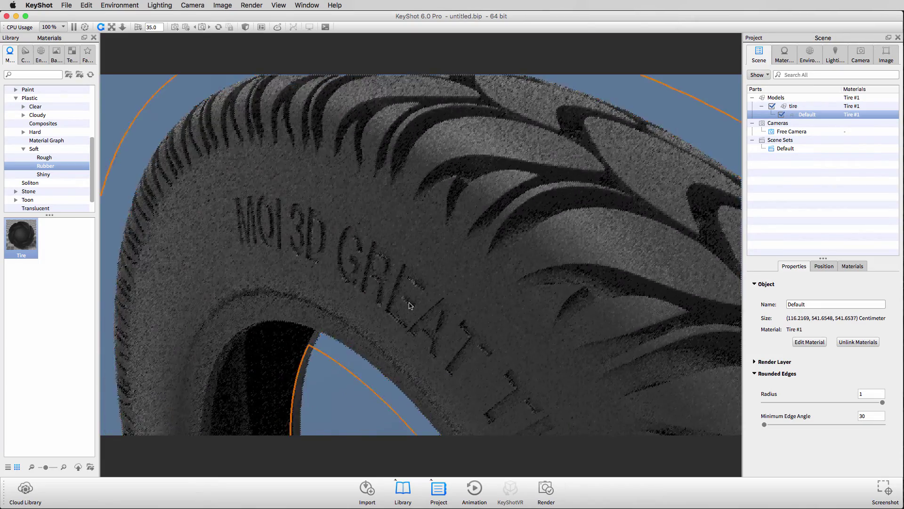
scroll(409, 305, down, 5)
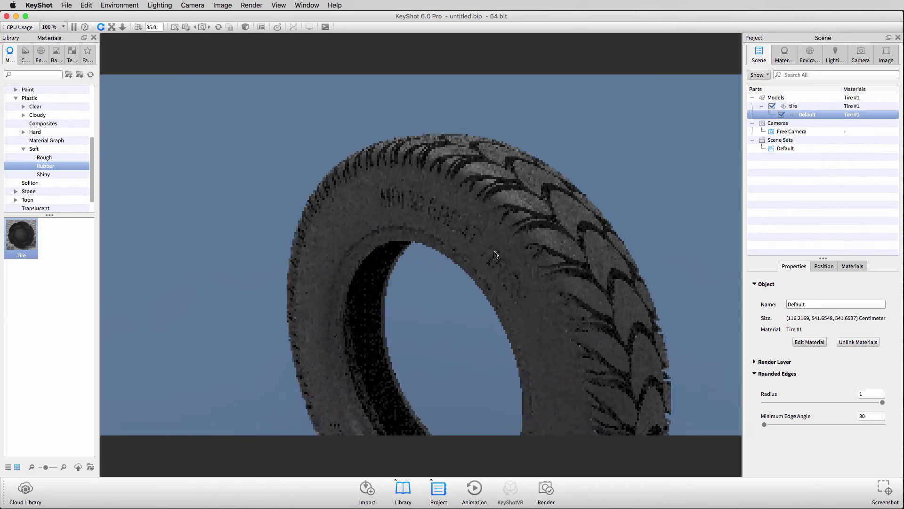
drag(494, 254, 408, 225)
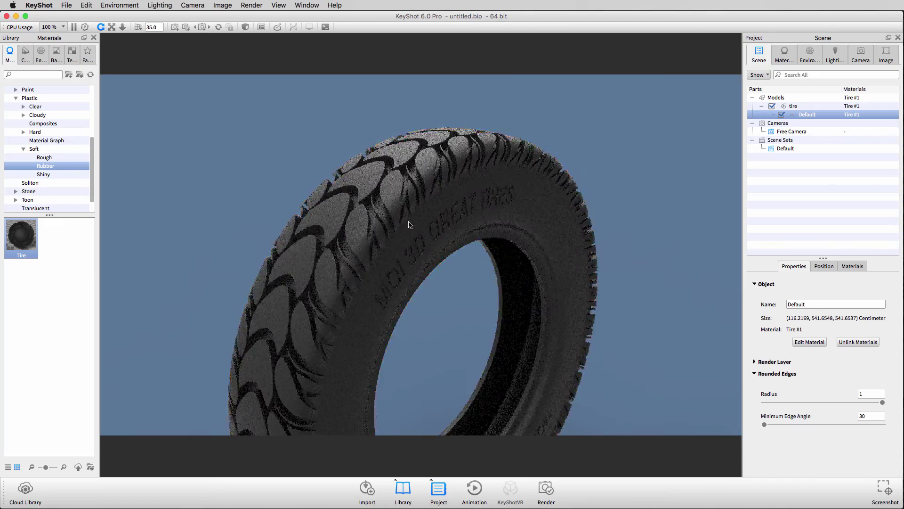
middle_drag(409, 225, 665, 238)
drag(666, 238, 575, 223)
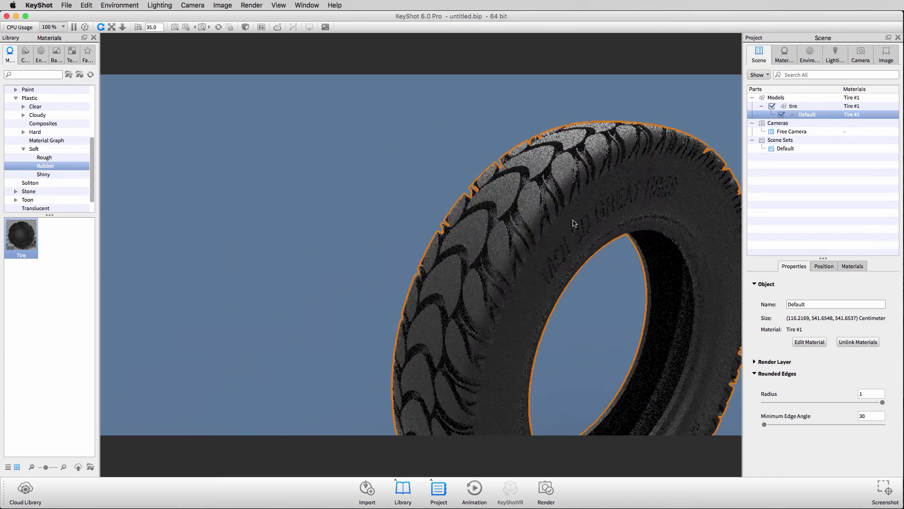
Step: Rotate the lighting environment to 285.5 to change how light falls across the tire's tread
scroll(575, 221, up, 4)
scroll(576, 221, down, 4)
scroll(562, 218, up, 2)
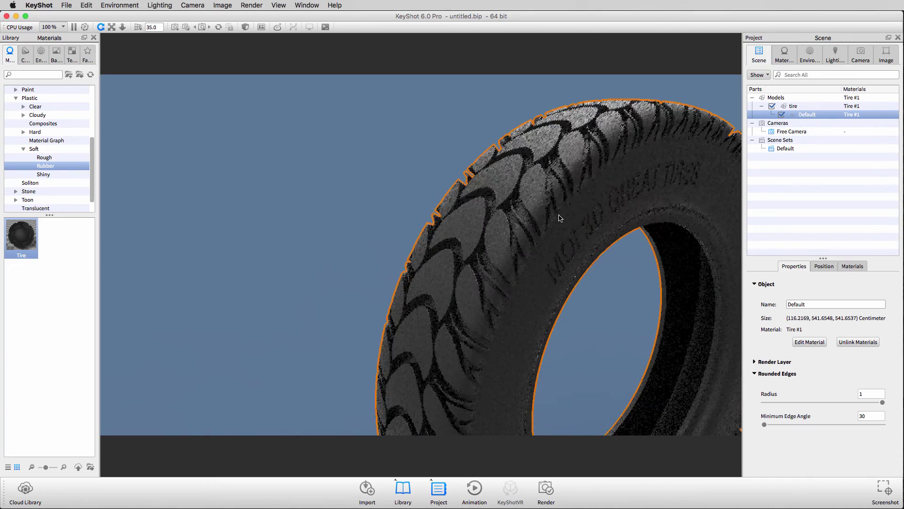
click(835, 54)
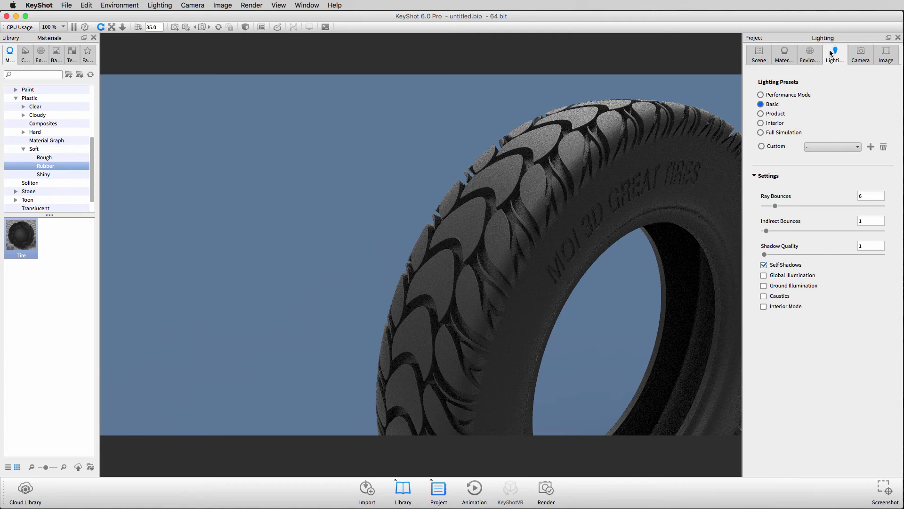
click(810, 54)
drag(835, 287, 795, 291)
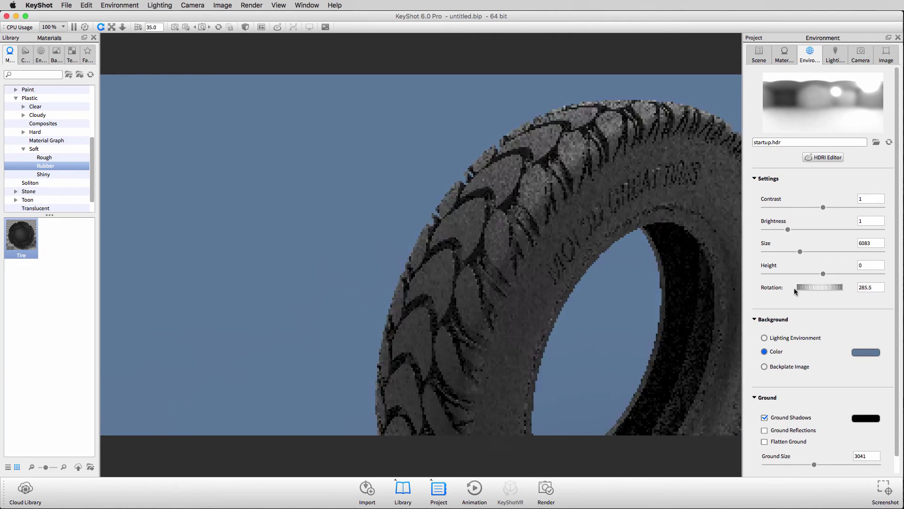
Step: Set the roughness of the tire's plastic material to 0.135
click(784, 54)
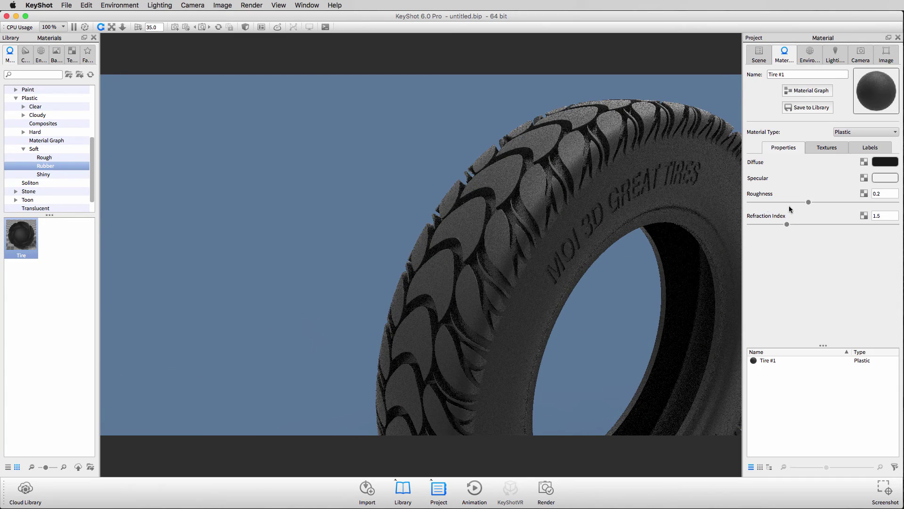
drag(808, 201, 790, 203)
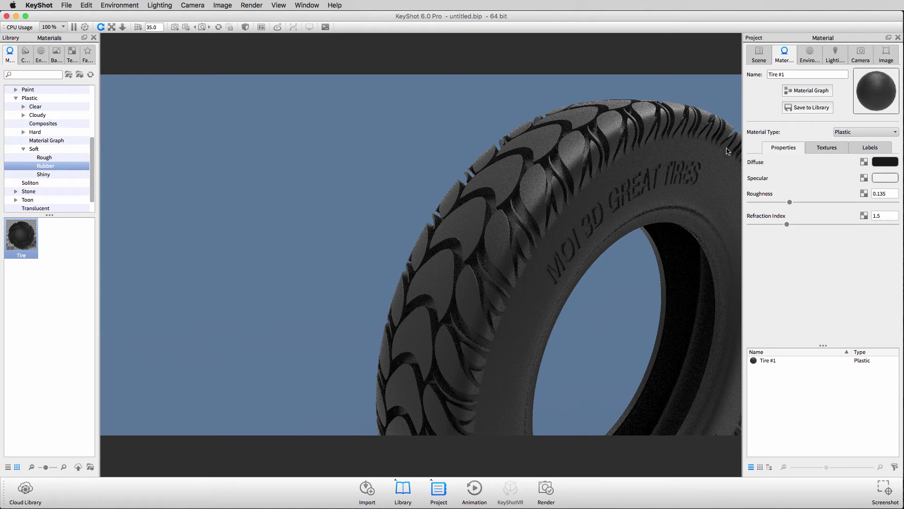
Step: Apply a Noise (Texture) to the tire material's diffuse channel and set its scale to 2.325
click(828, 148)
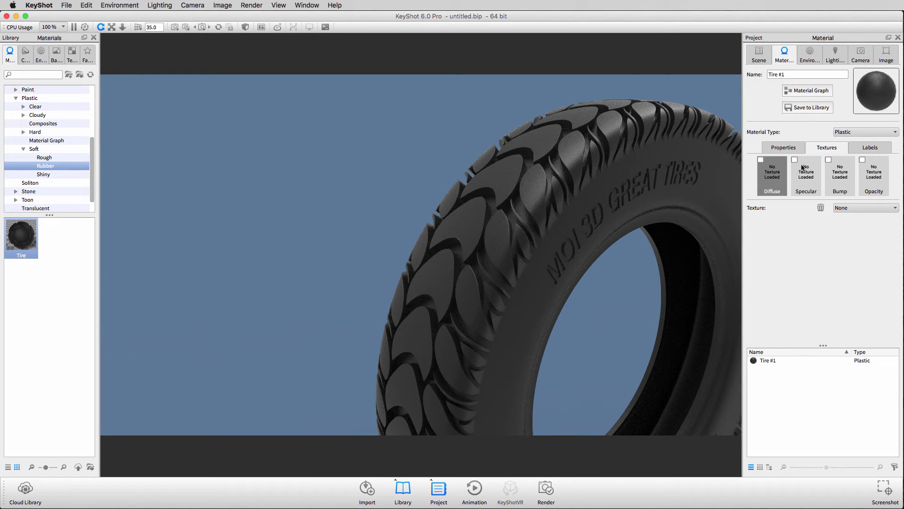
click(778, 166)
click(778, 166)
click(846, 208)
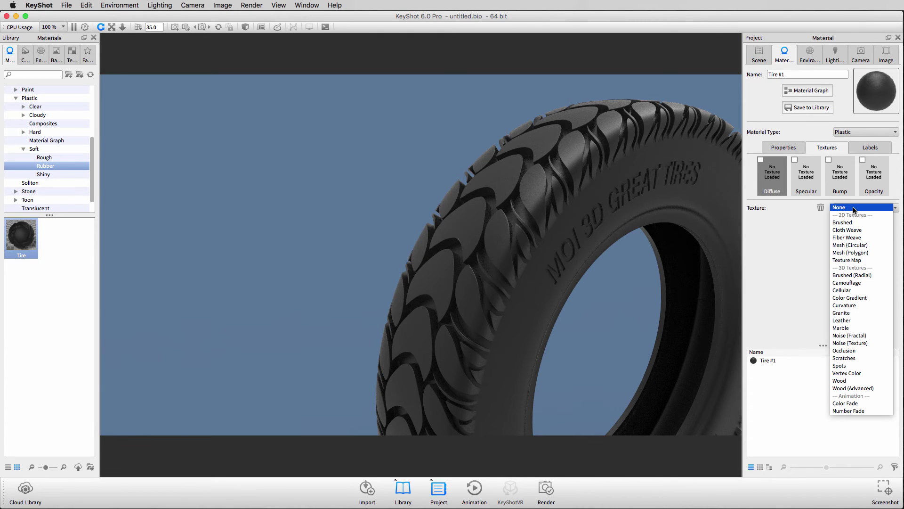
click(849, 343)
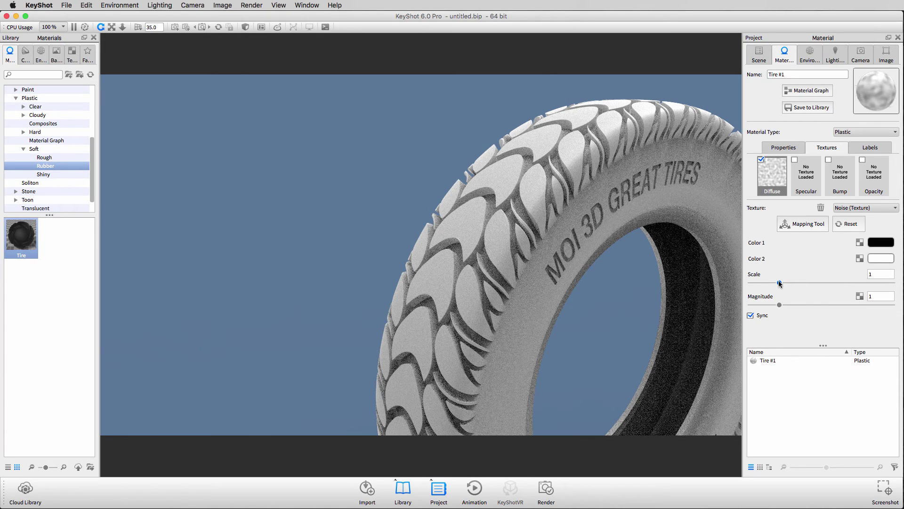
drag(780, 283, 809, 283)
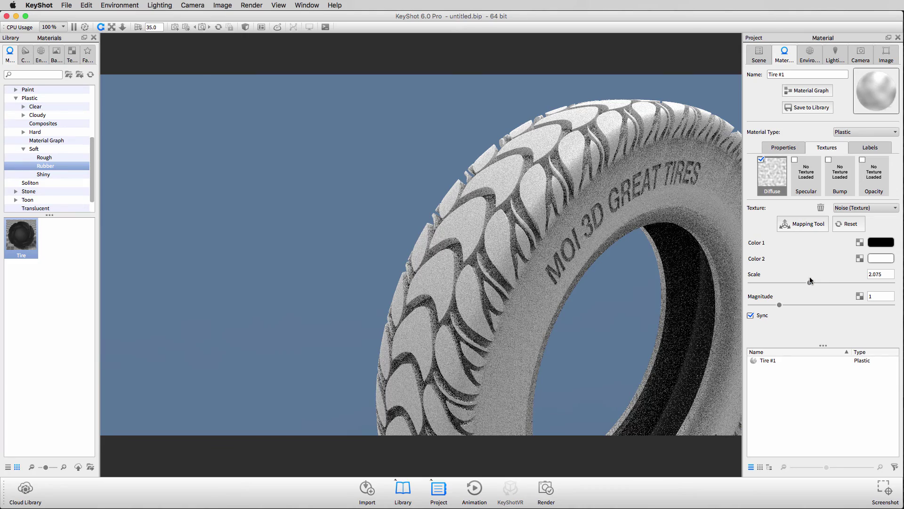
mouse_move(809, 283)
mouse_down()
mouse_move(892, 282)
mouse_move(817, 287)
mouse_up()
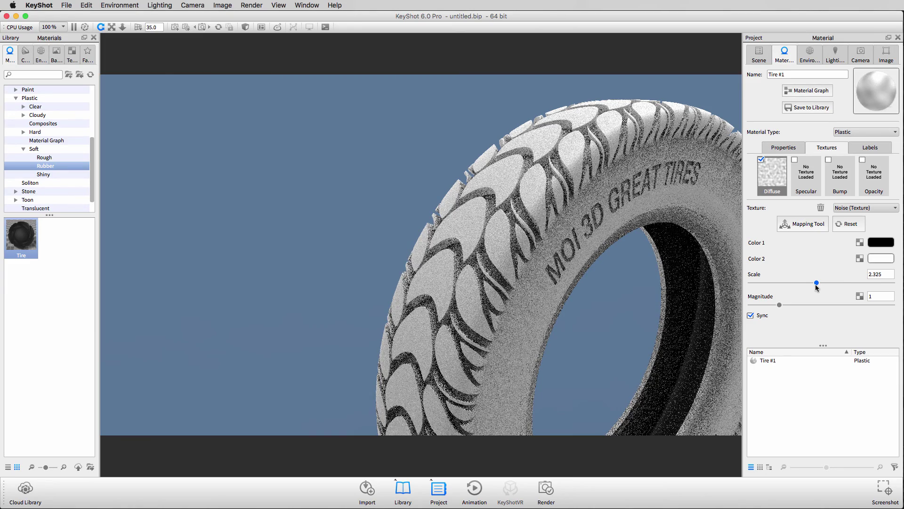
Step: Apply a Noise (Texture) to the tire material's bump channel
click(843, 188)
click(856, 207)
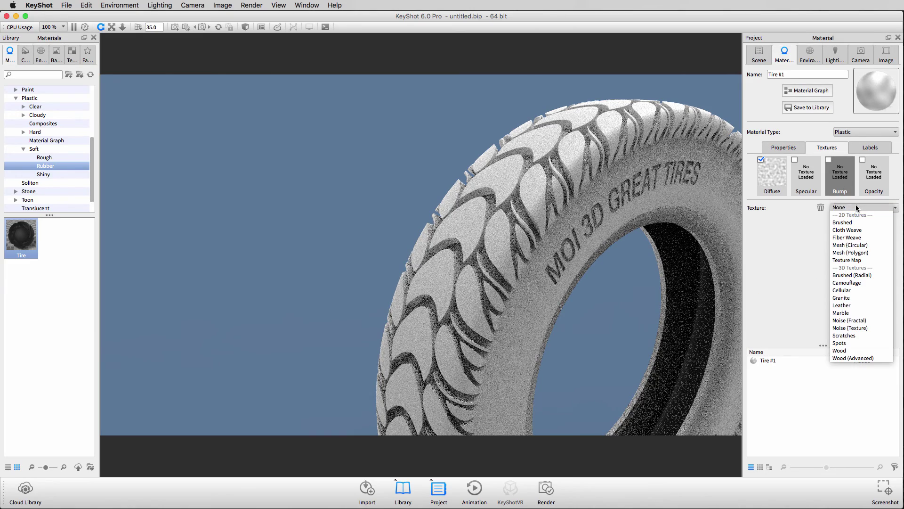
click(857, 327)
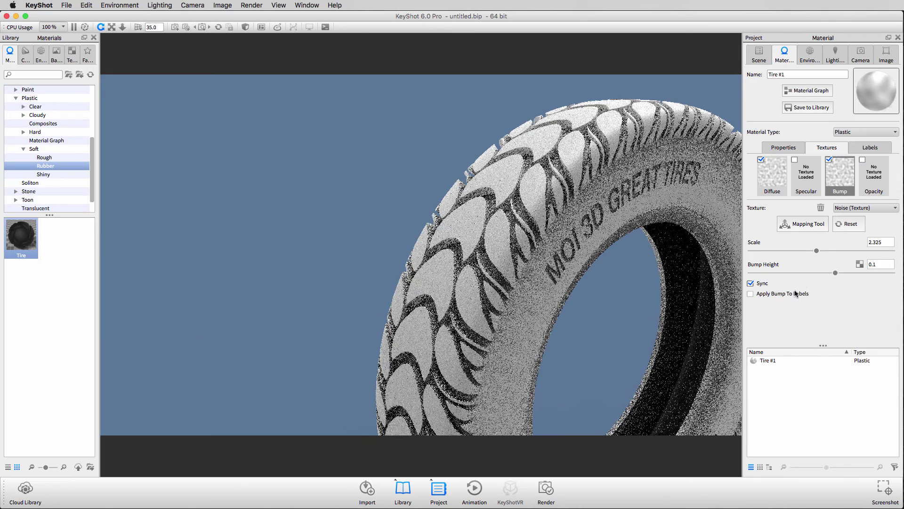
Step: Change Color 2 of the diffuse noise texture to a dark grey with value 14%
click(885, 259)
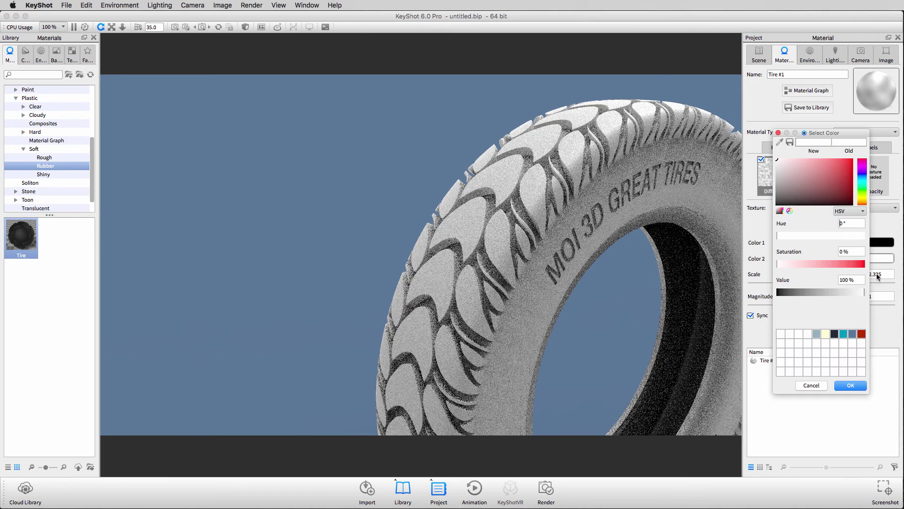
click(789, 293)
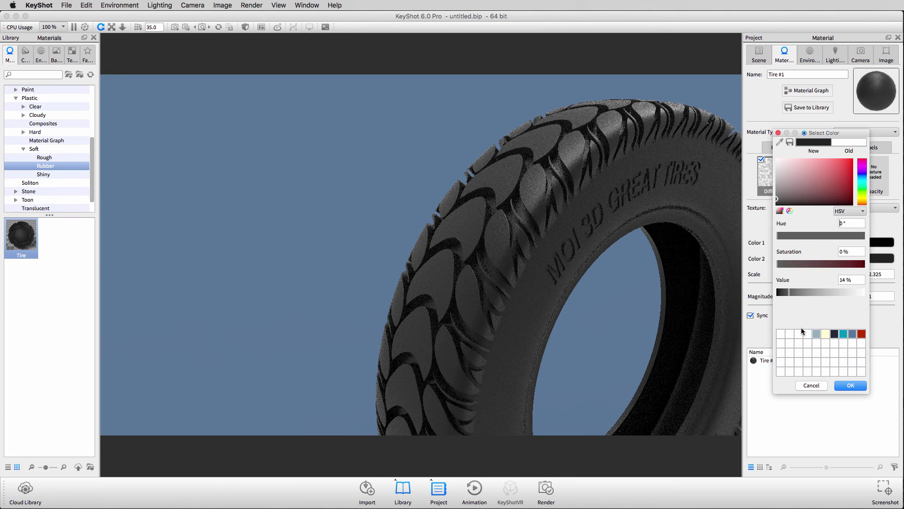
click(854, 386)
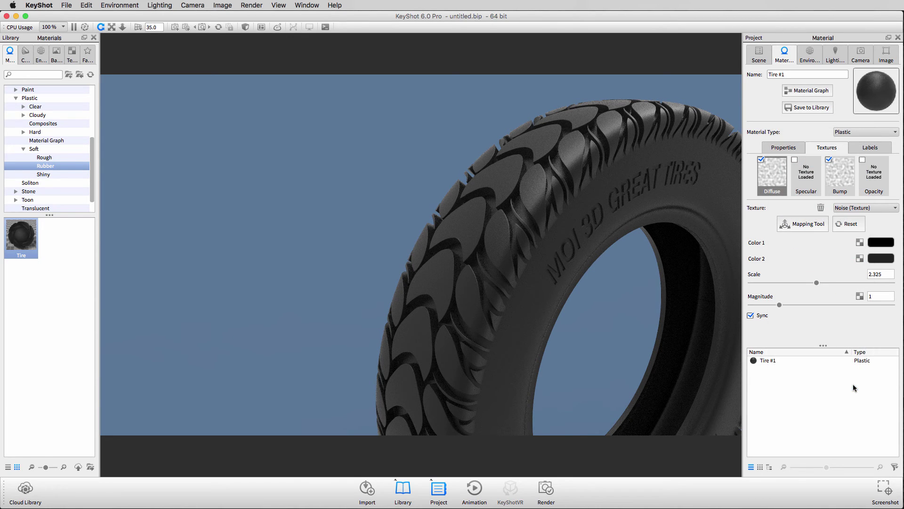
Step: Raise the bump height of the tire's noise texture to 0.5 and check the surface up close
click(850, 180)
drag(836, 272, 892, 273)
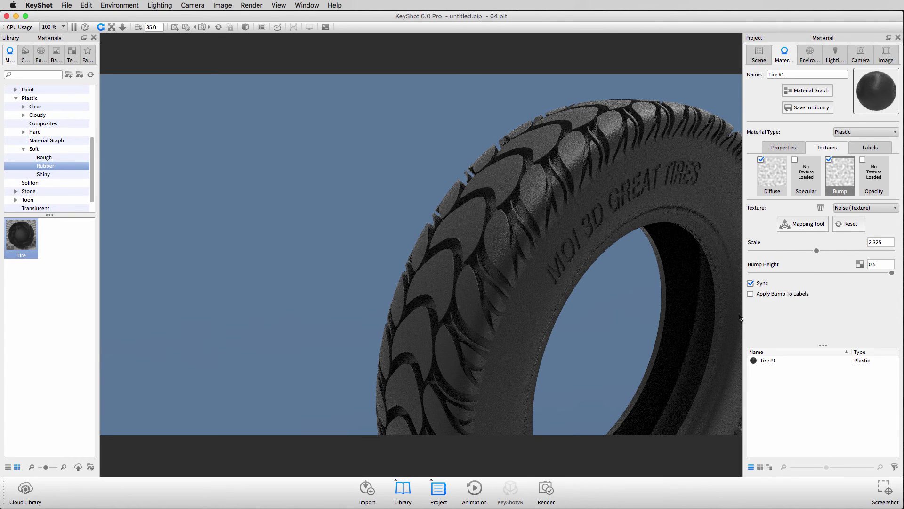
scroll(573, 225, up, 2)
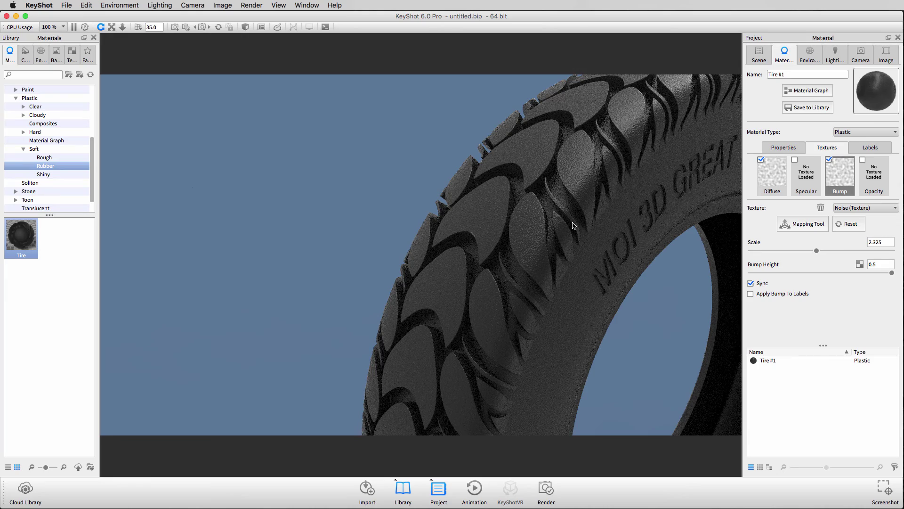
scroll(574, 230, down, 2)
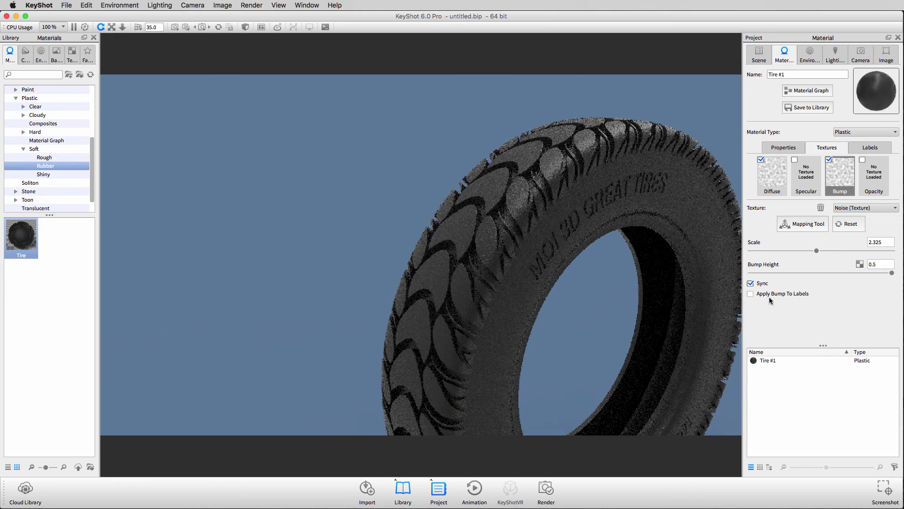
scroll(592, 234, up, 2)
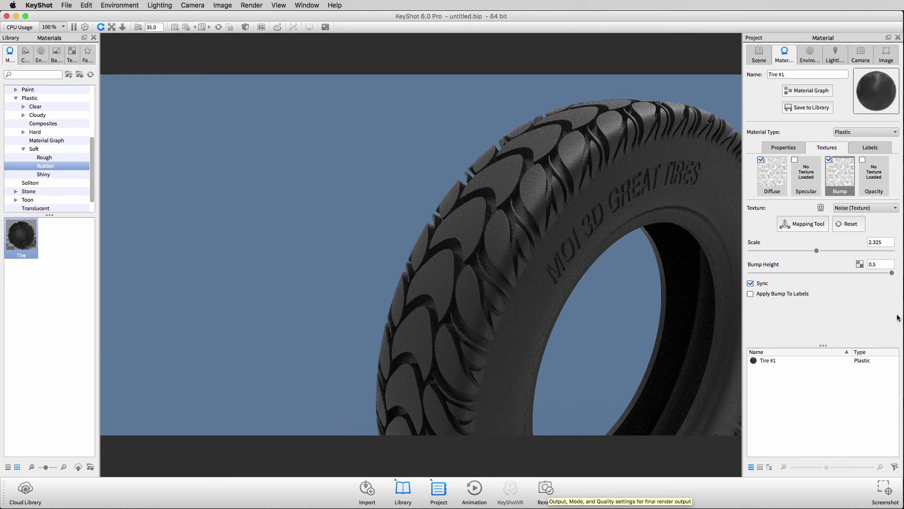
Step: Add a new camera that stores the current close-up view of the tire
click(547, 492)
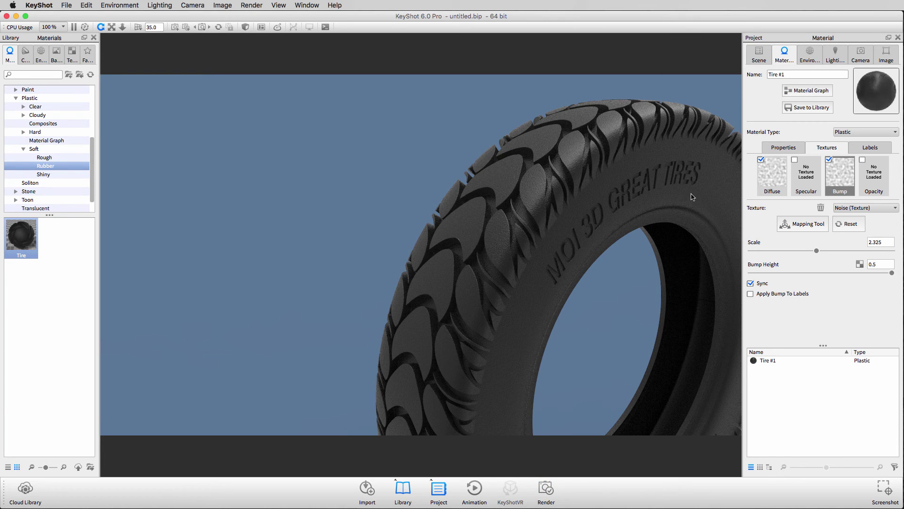
click(861, 54)
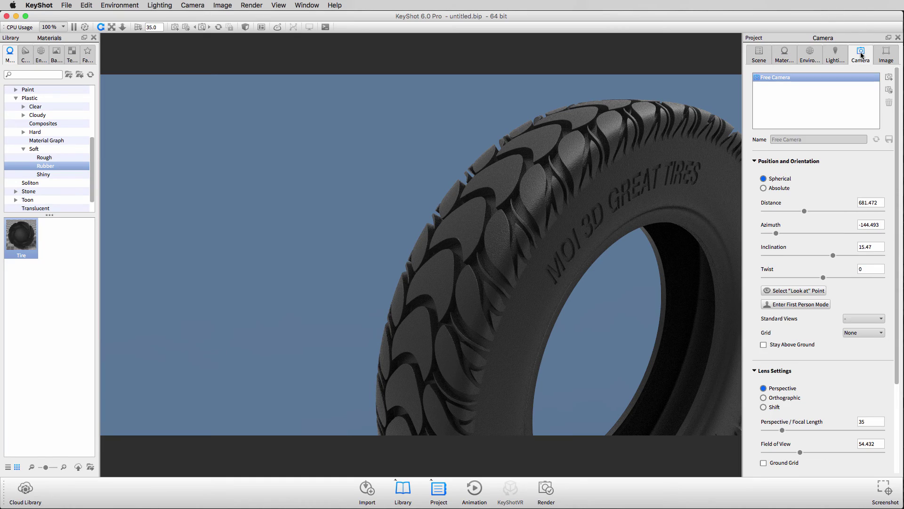
click(890, 78)
Step: Examine the whole tire from both sides, and reset the new camera to its saved close-up view
middle_drag(578, 249, 337, 183)
scroll(337, 183, down, 4)
scroll(337, 183, down, 4)
right_click(347, 195)
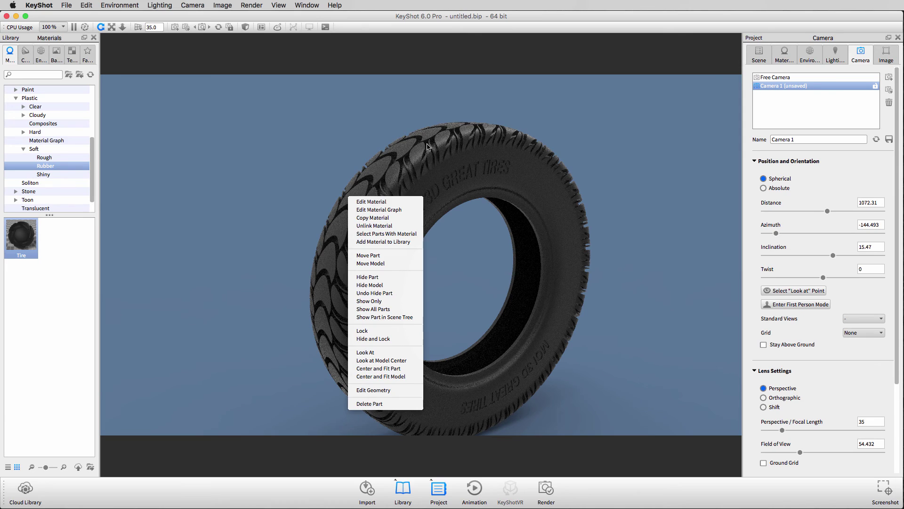
click(315, 135)
right_click(371, 188)
click(302, 154)
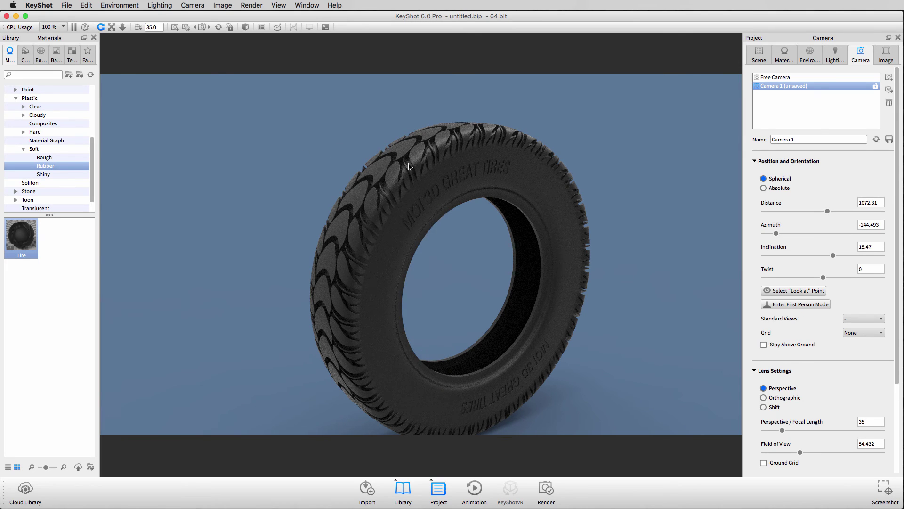
drag(302, 154, 738, 126)
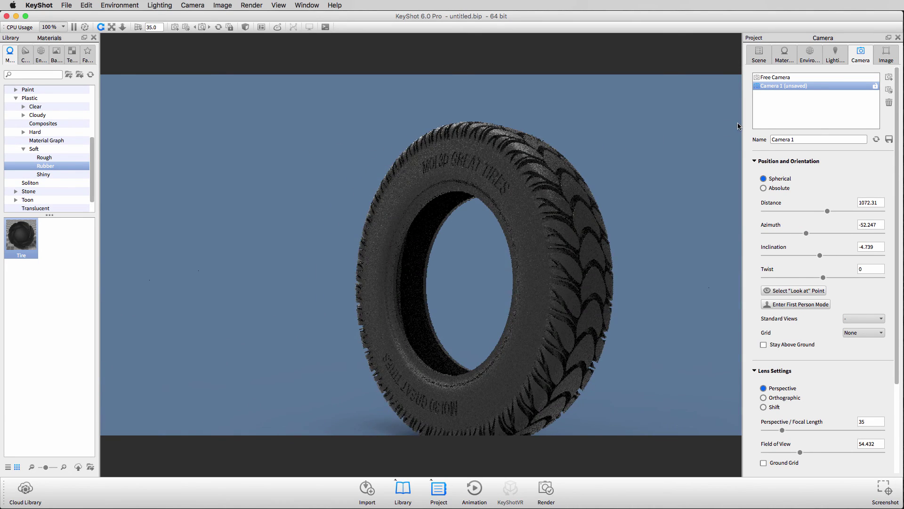
scroll(643, 166, up, 2)
scroll(565, 136, down, 2)
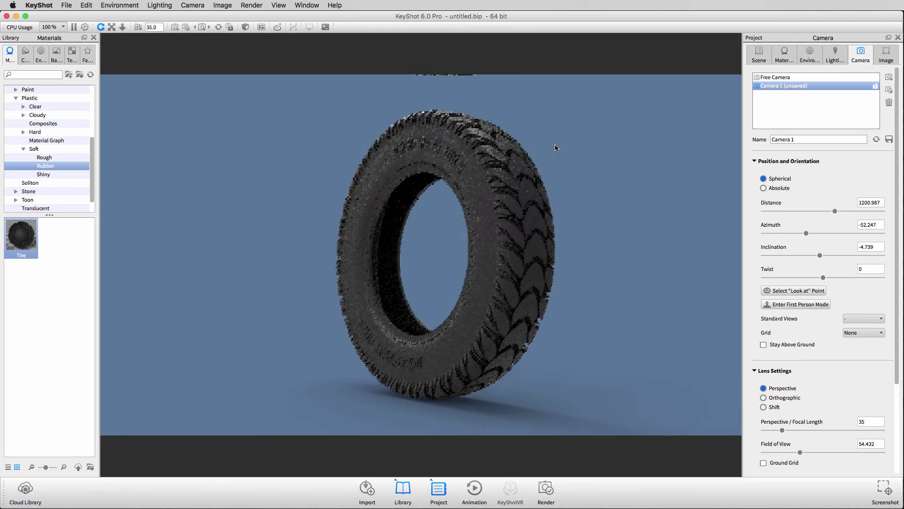
drag(598, 157, 326, 219)
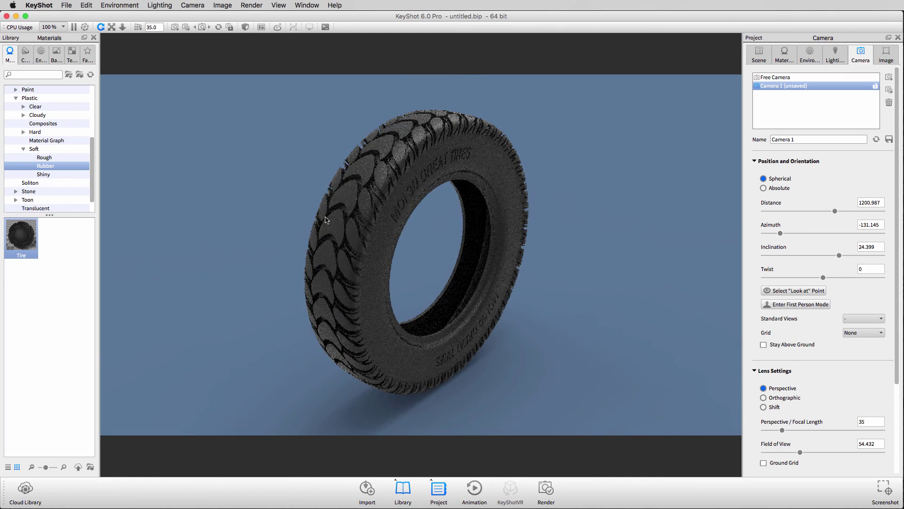
scroll(326, 219, up, 1)
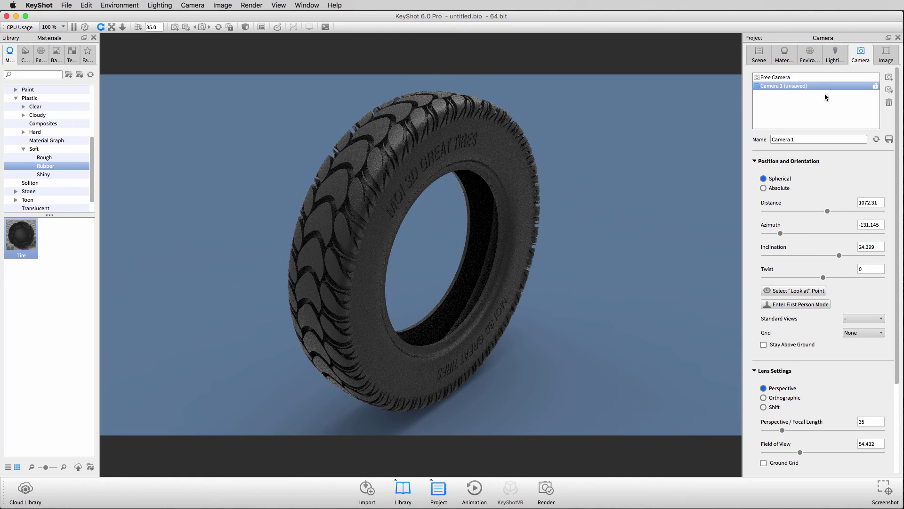
click(877, 139)
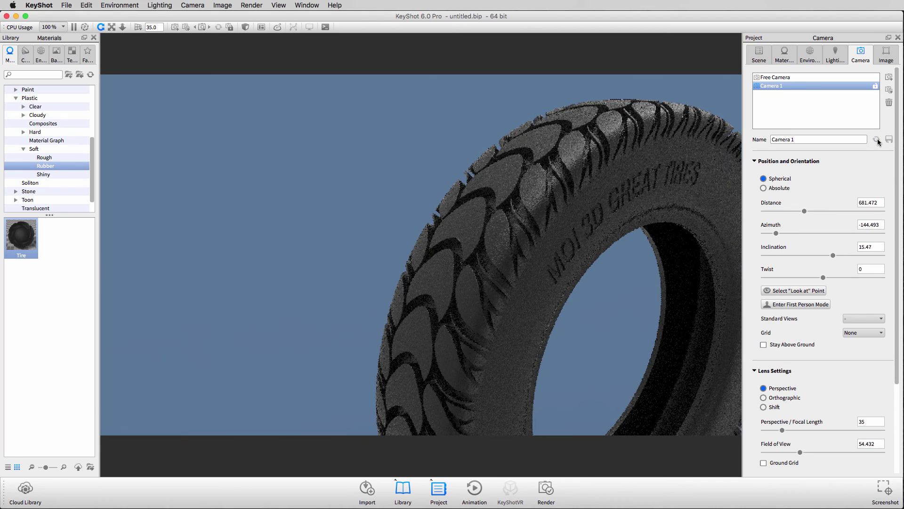
Step: Open the render settings and choose the Downloads folder as the output location for the still image
click(546, 490)
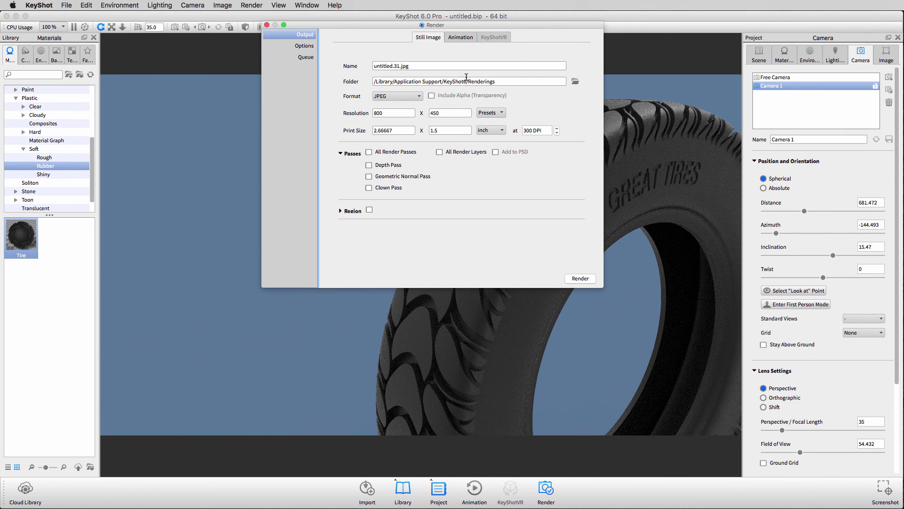
click(576, 81)
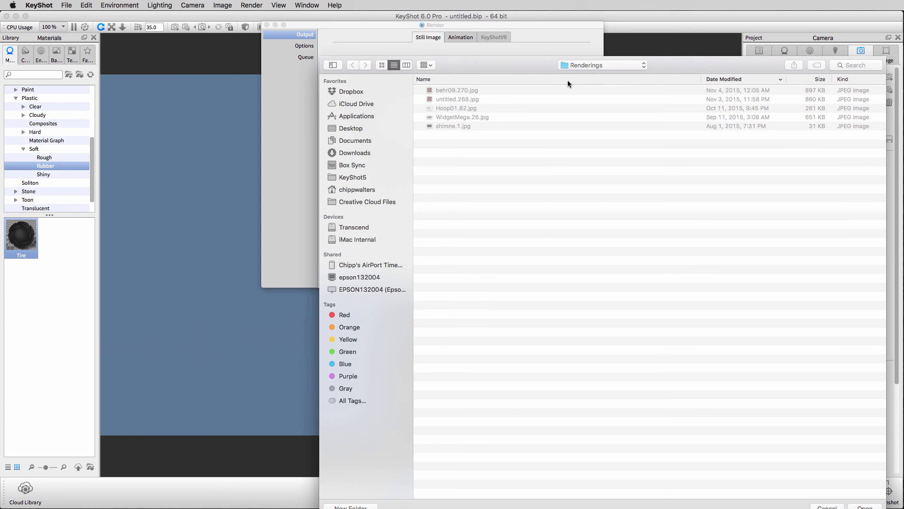
click(357, 152)
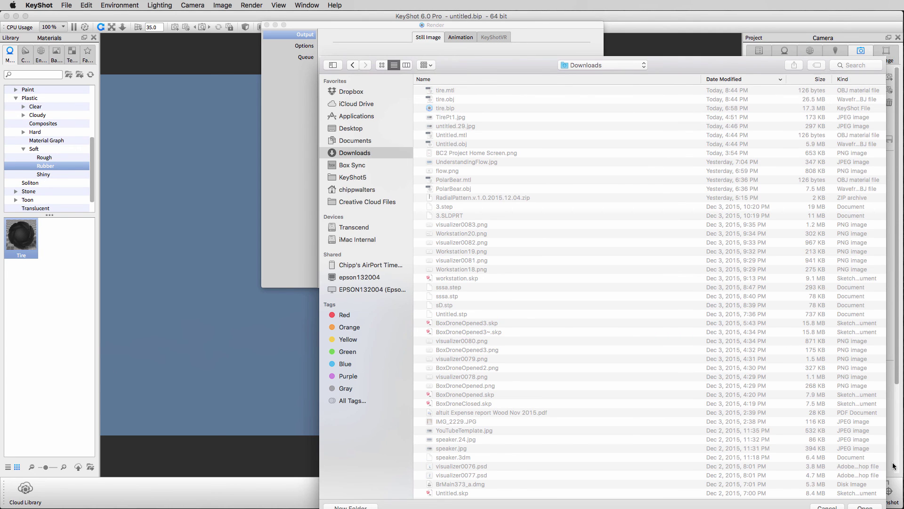
click(865, 506)
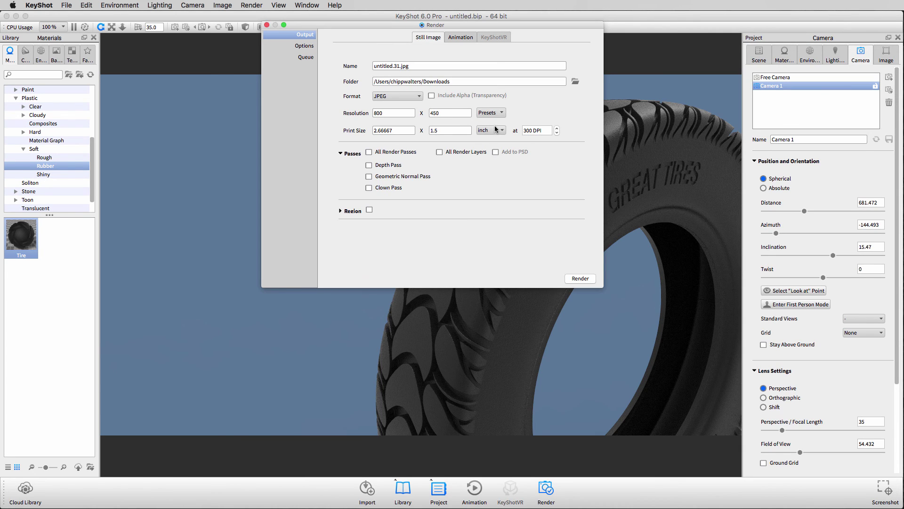
Step: Set the still image resolution to the 1920 x 1080 preset, check the render options and start the render
click(488, 113)
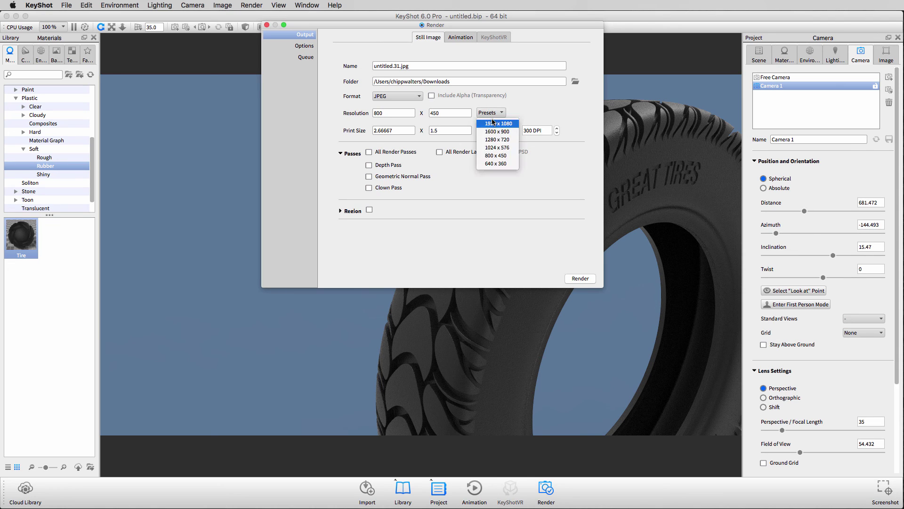
click(493, 124)
click(305, 45)
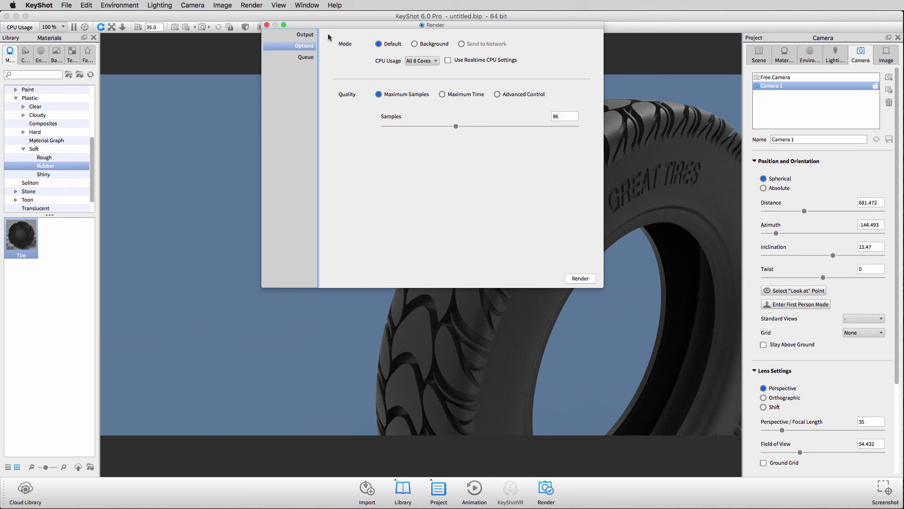
click(579, 278)
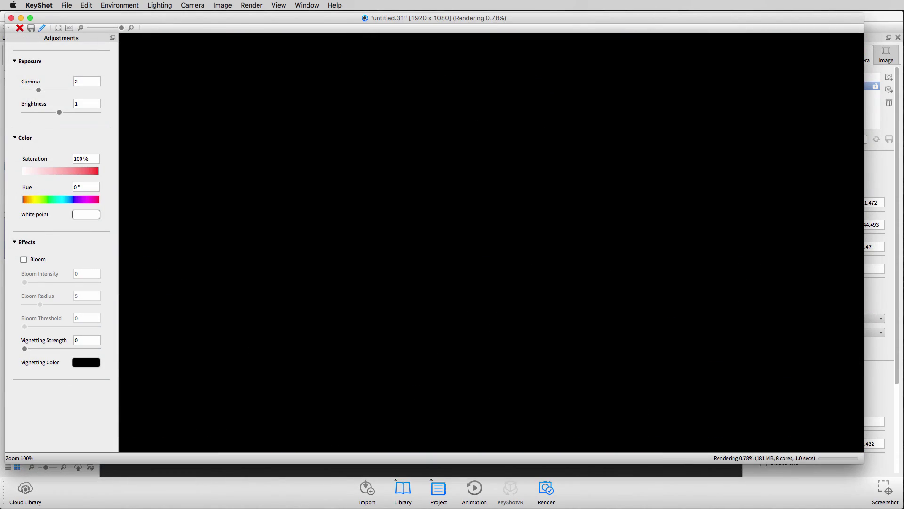